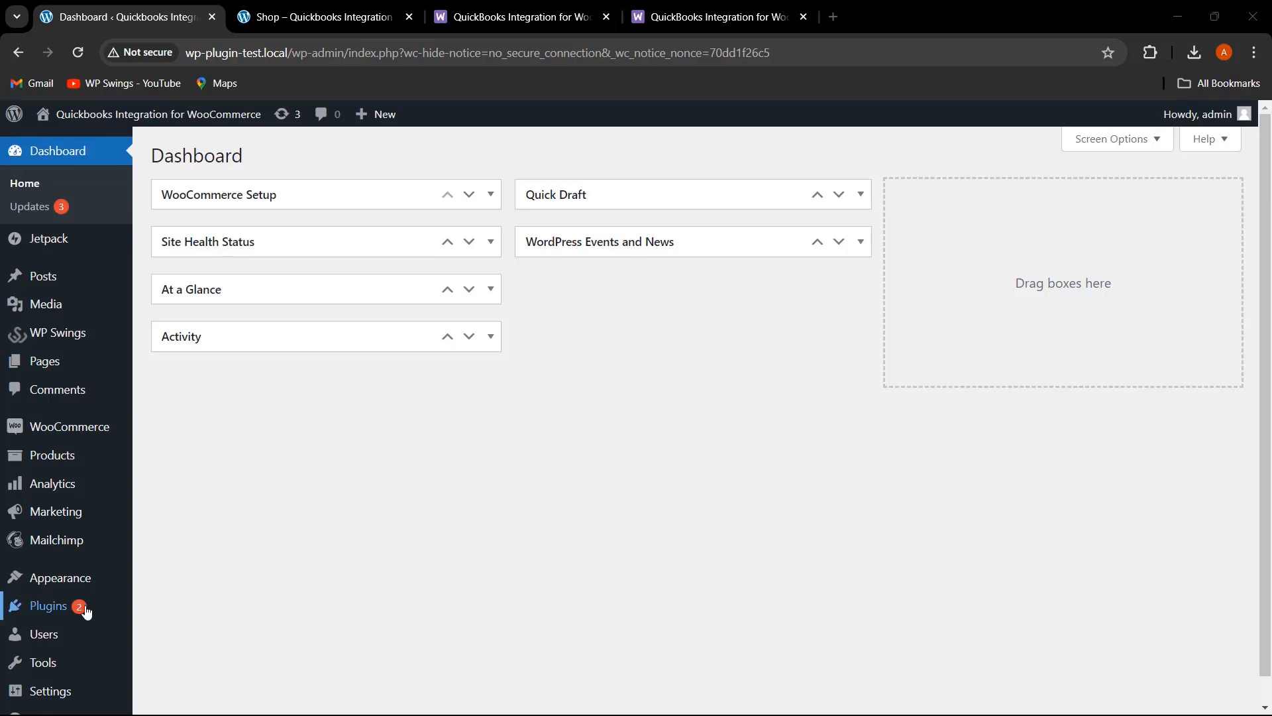
- View the Quickbooks Integration product page on the WooCommerce marketplace and open the zip upload form for adding a plugin
mouse_move(82, 605)
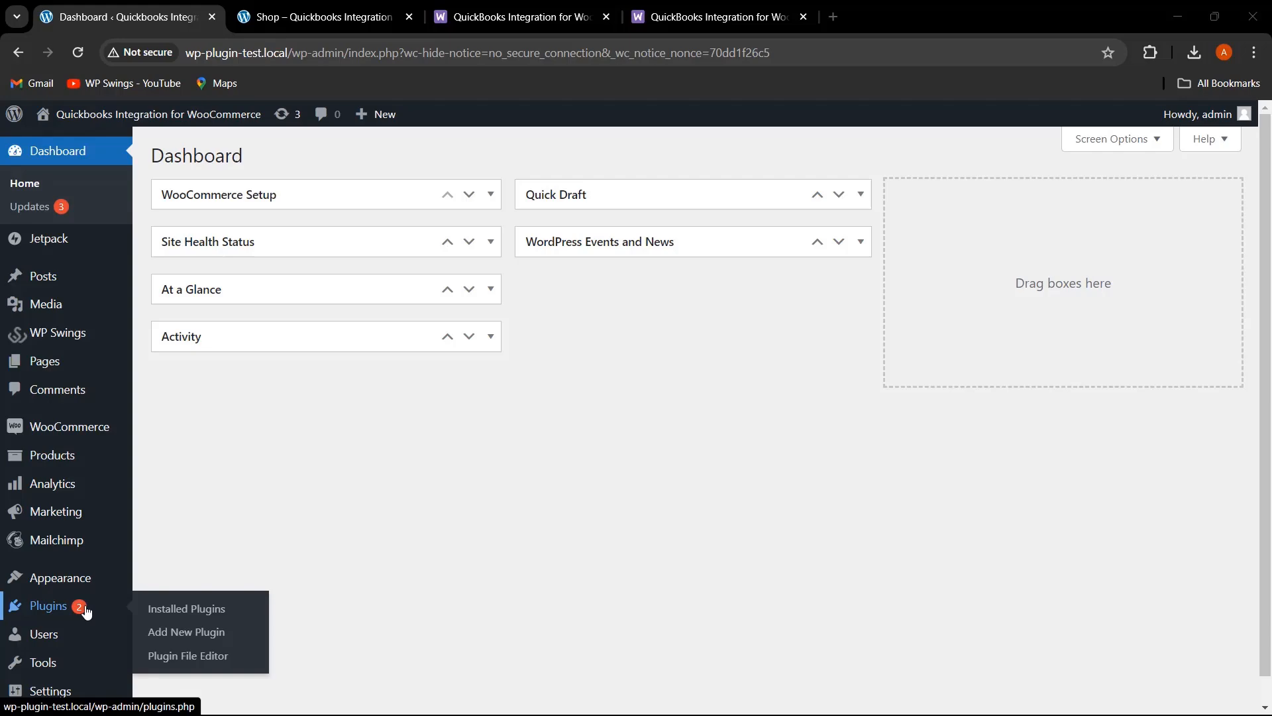
click(197, 633)
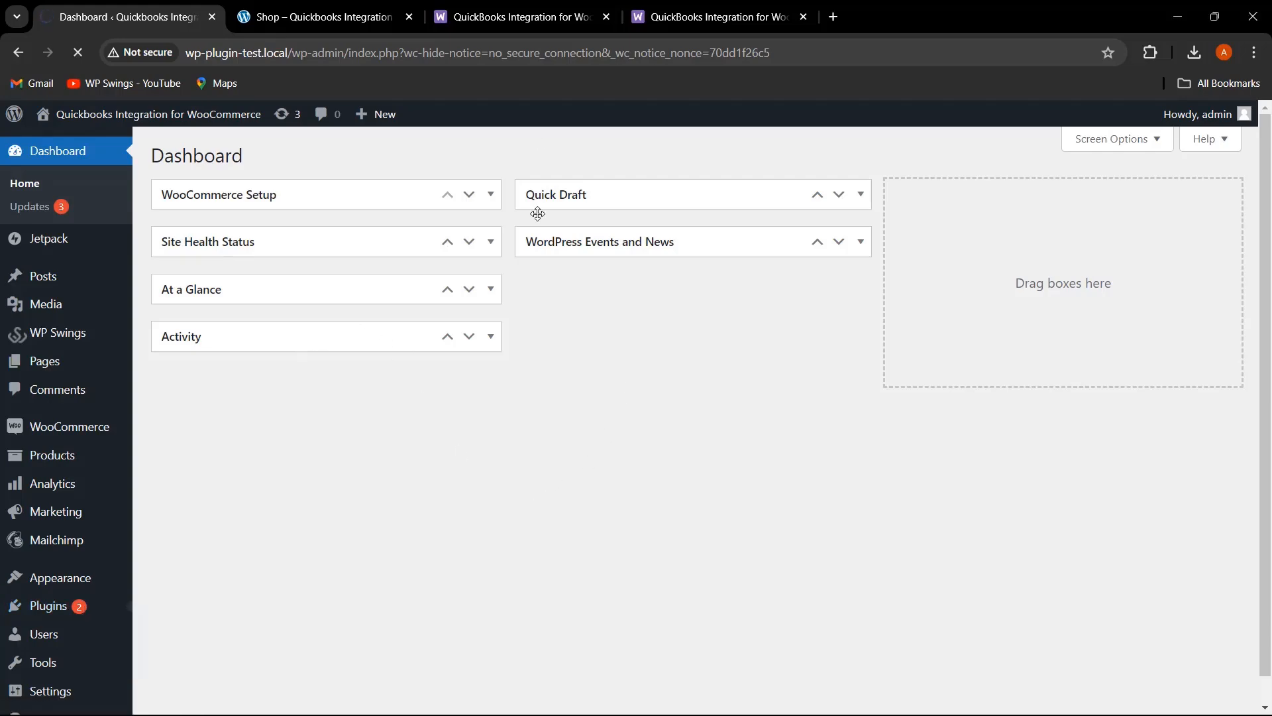
click(523, 16)
scroll(450, 356, up, 5)
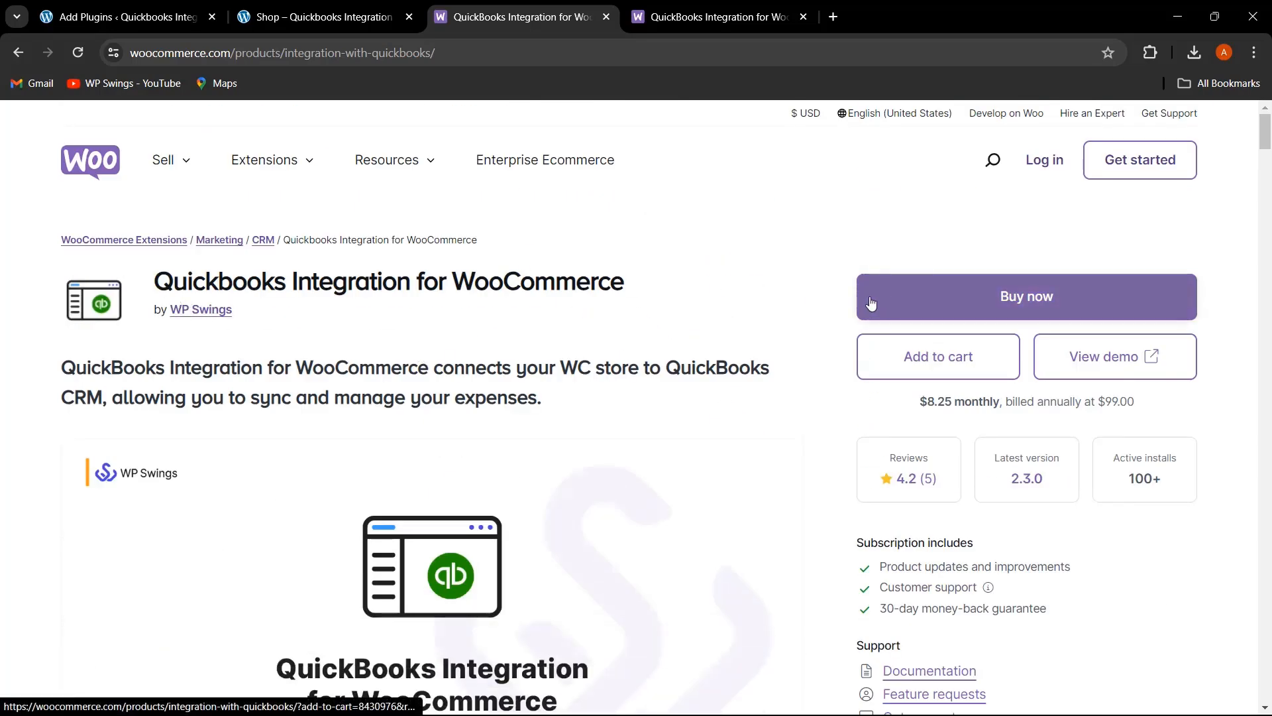
key(ctrl+1)
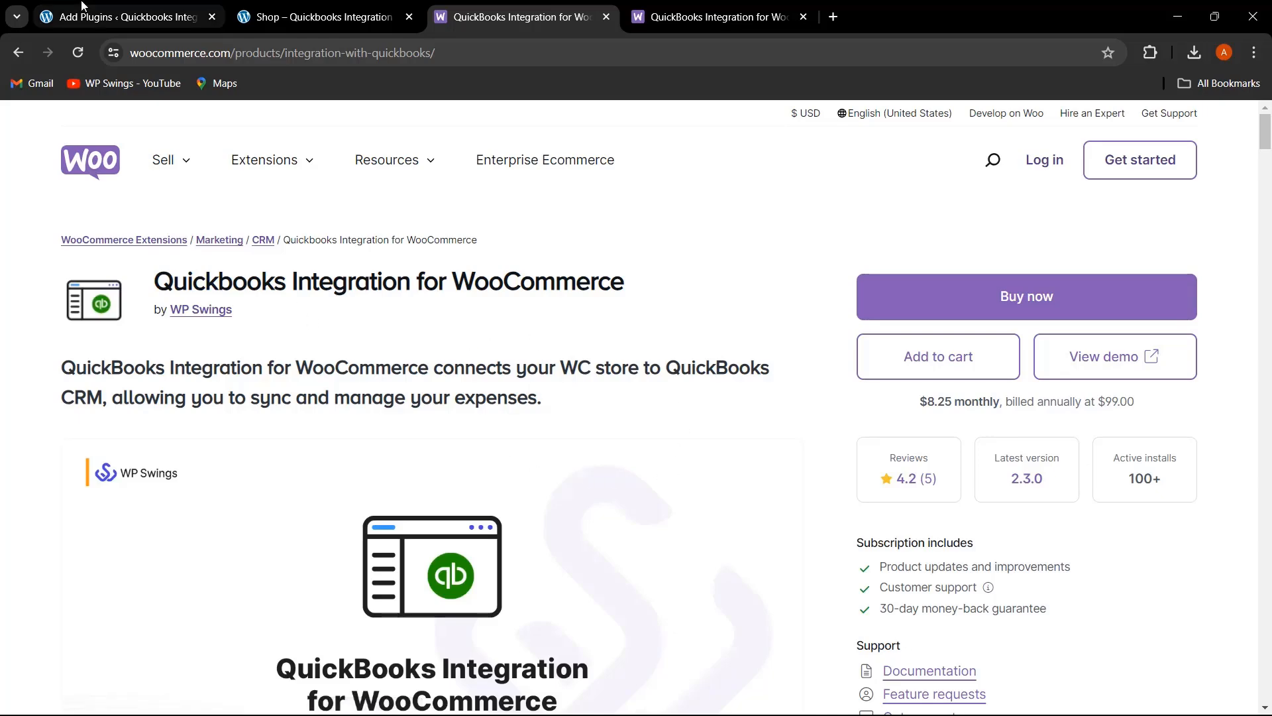
click(320, 161)
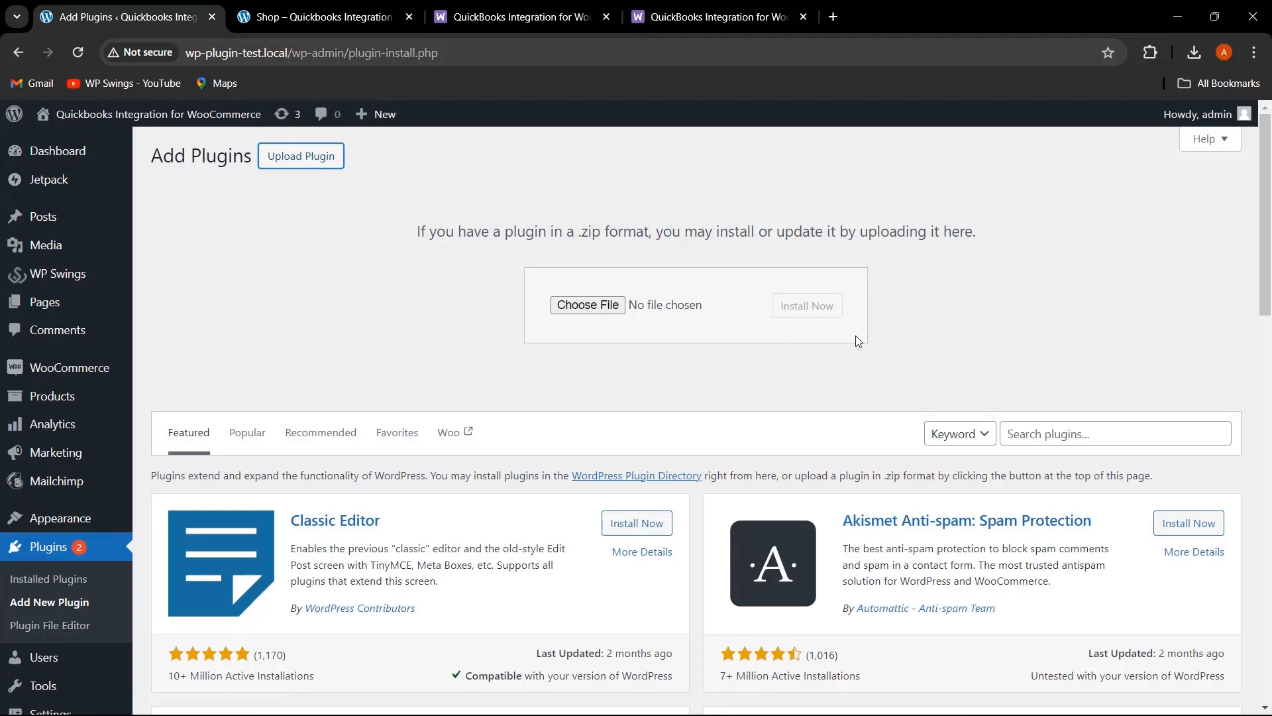
- Check Quickbooks Integration for WooCommerce among the installed plugins and start connecting an account from its Quickbooks Woo setup page
click(51, 582)
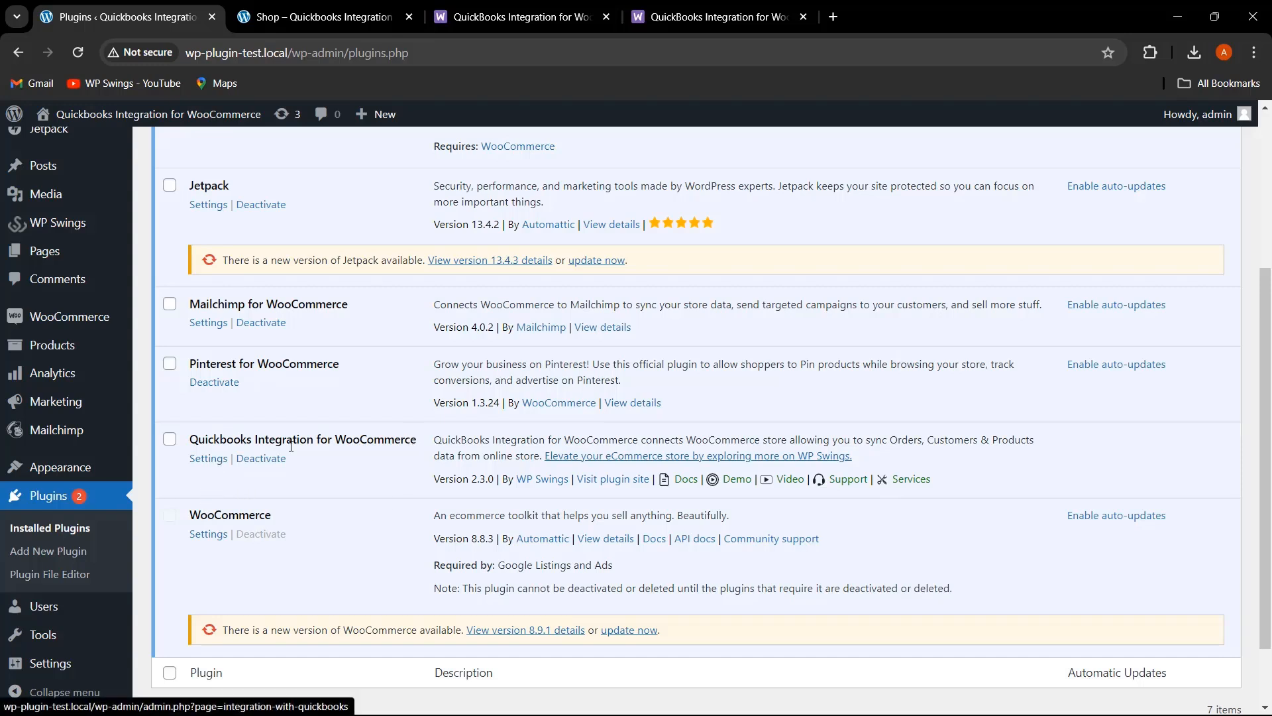
mouse_move(73, 226)
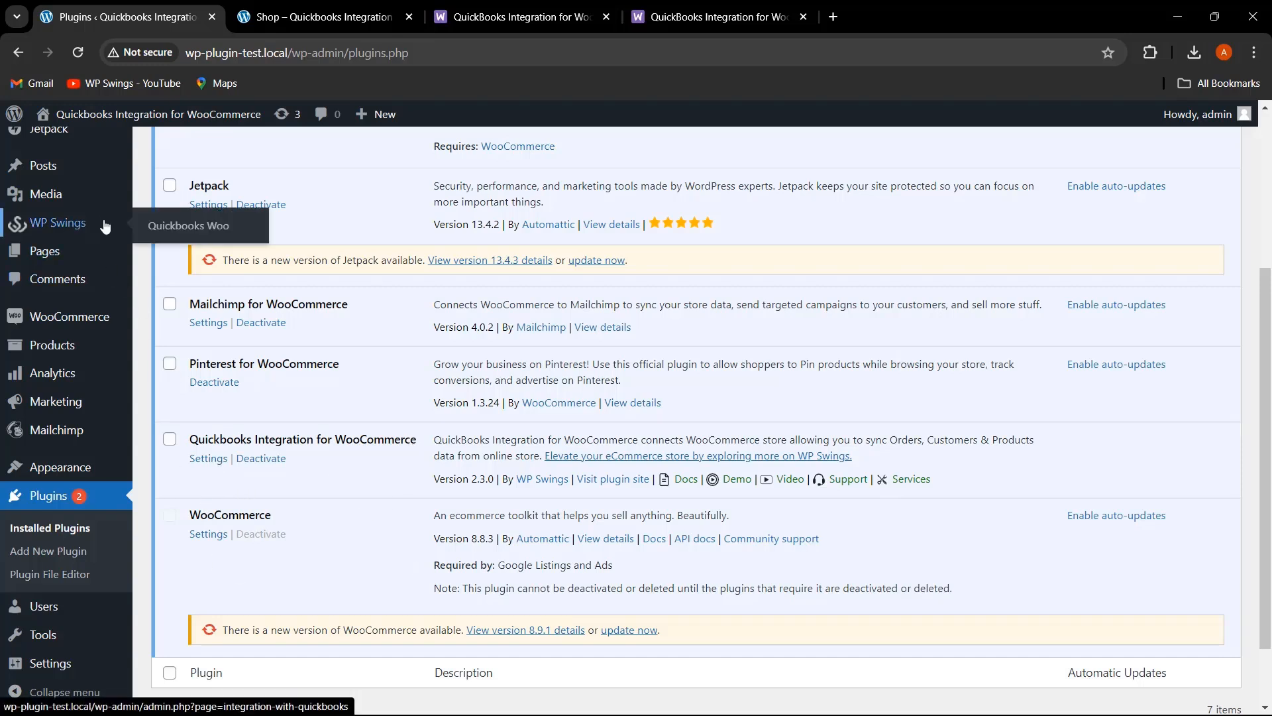
click(169, 227)
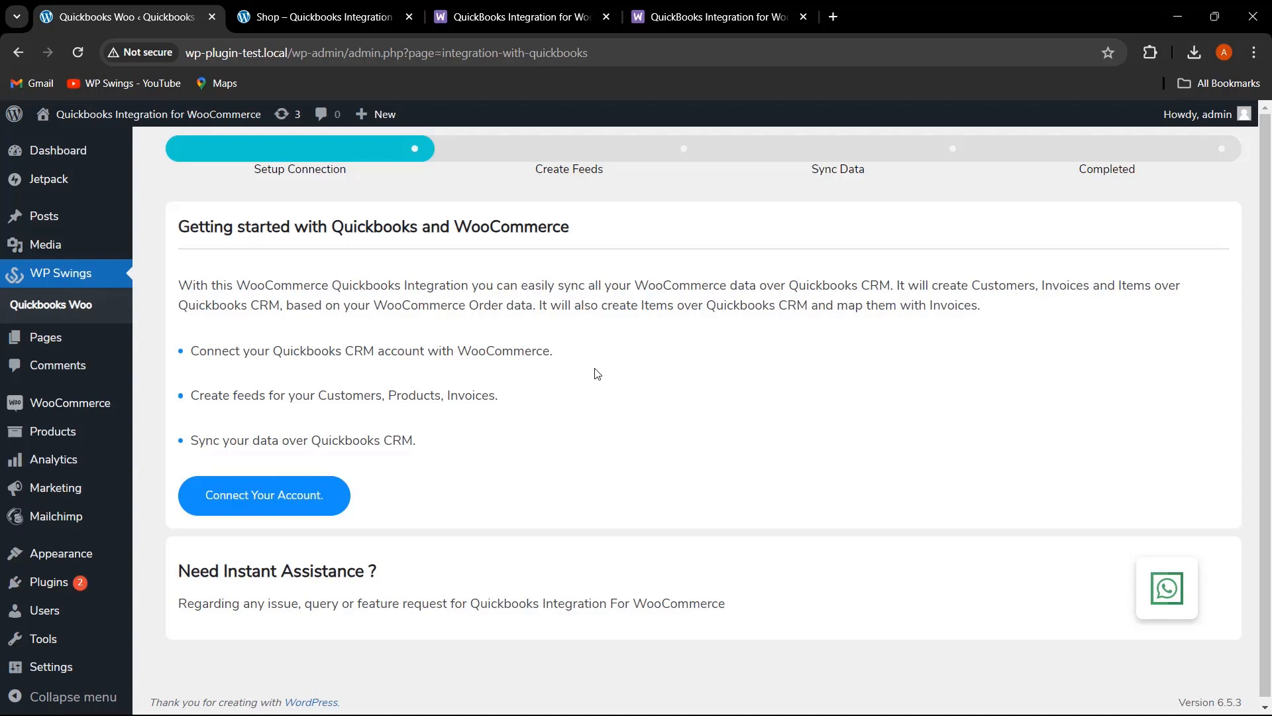
scroll(885, 575, down, 1)
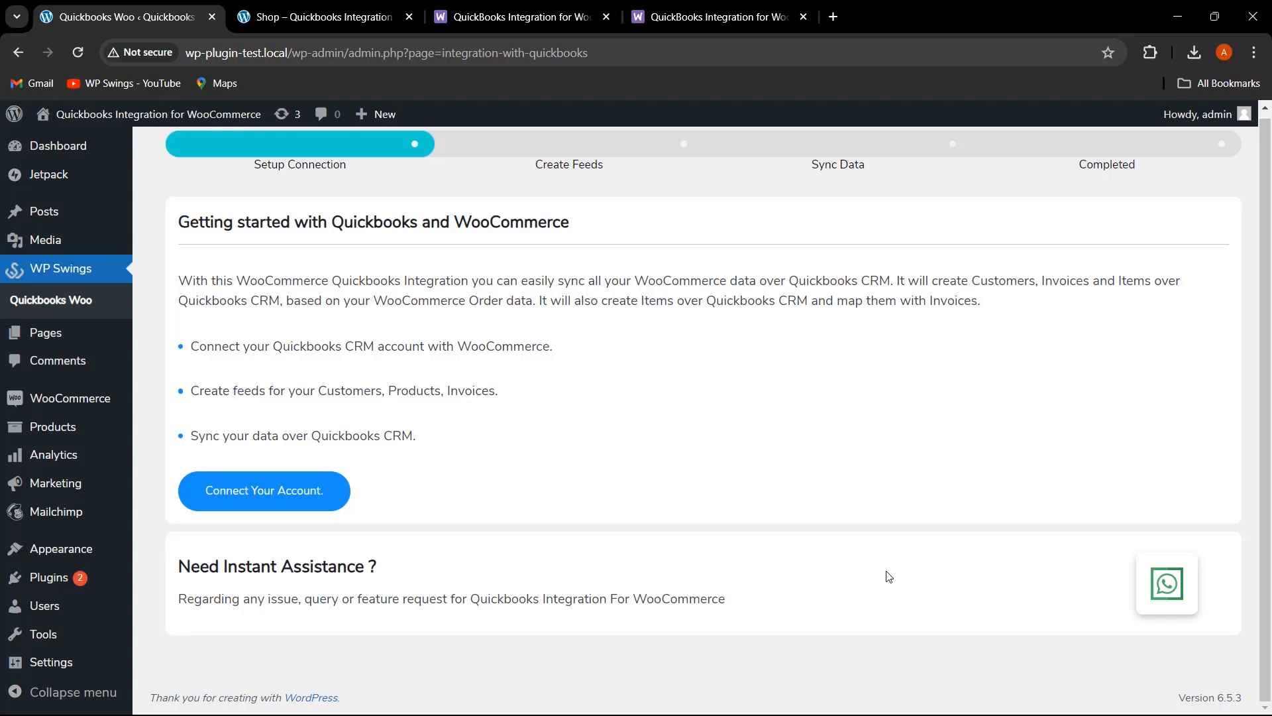
click(299, 504)
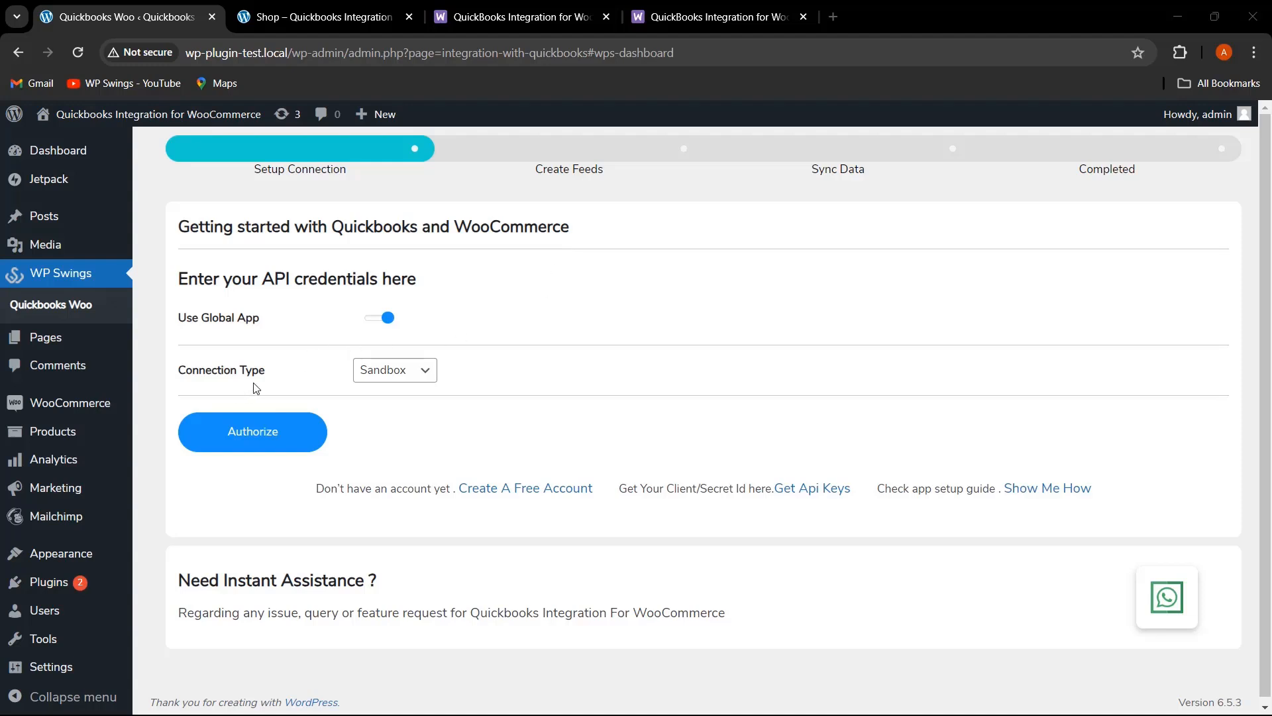
- Try the Production connection type and return the setting to Sandbox
click(389, 371)
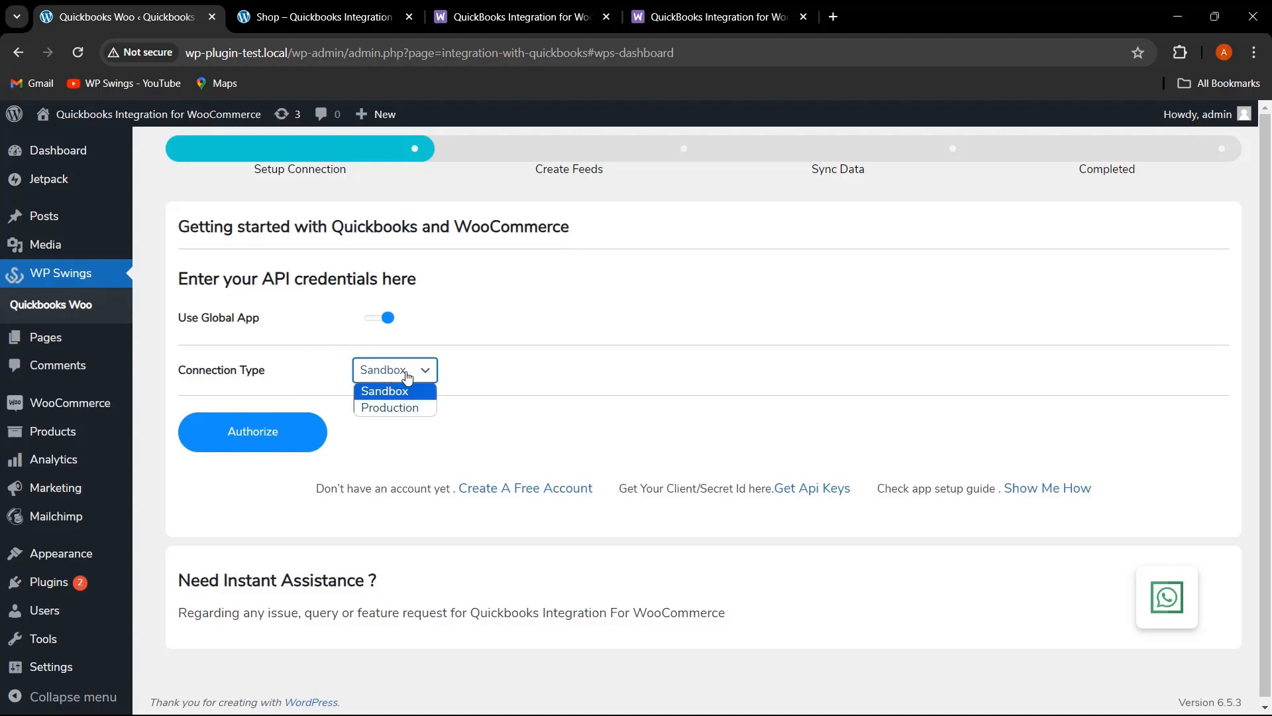
click(402, 408)
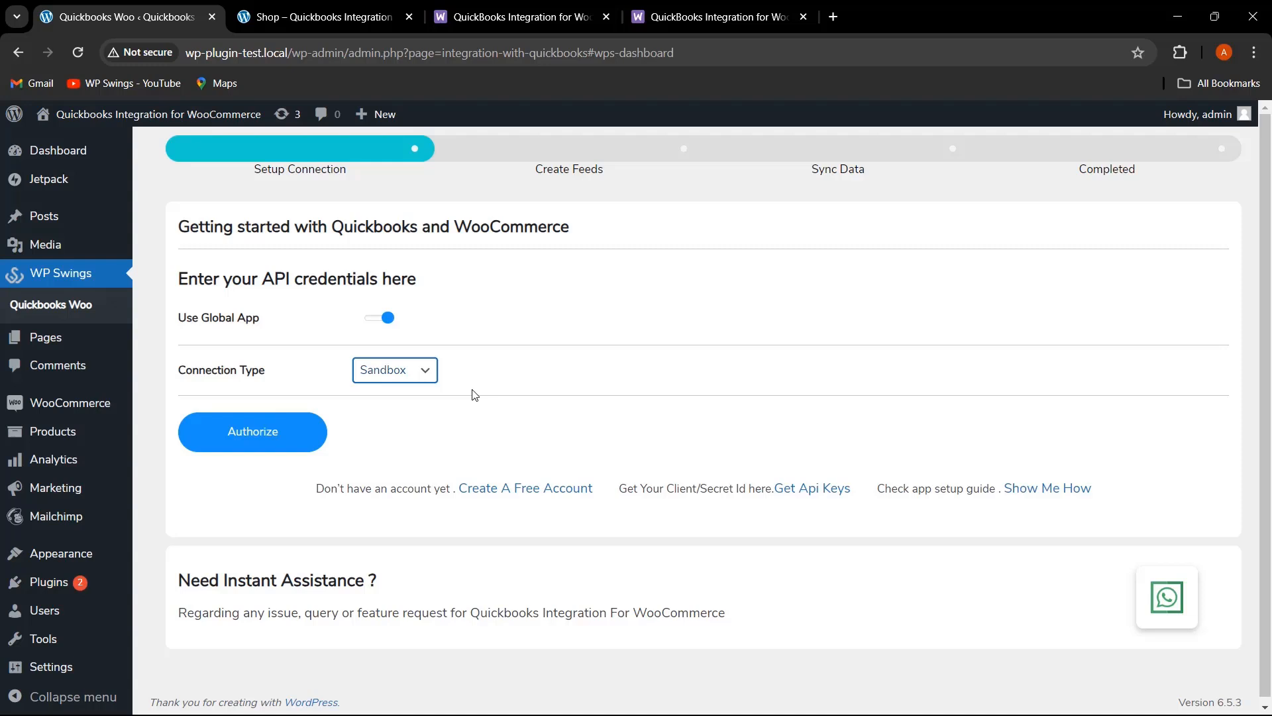
click(405, 374)
click(409, 411)
click(396, 375)
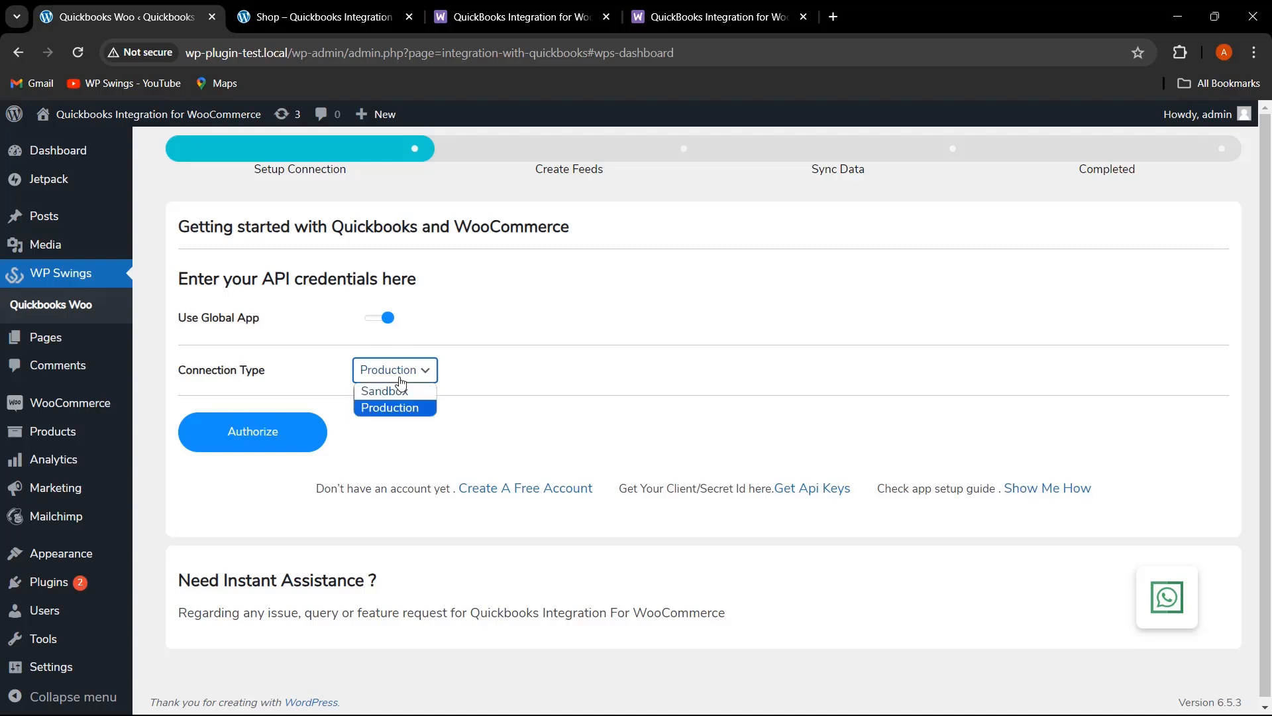
click(510, 346)
click(416, 375)
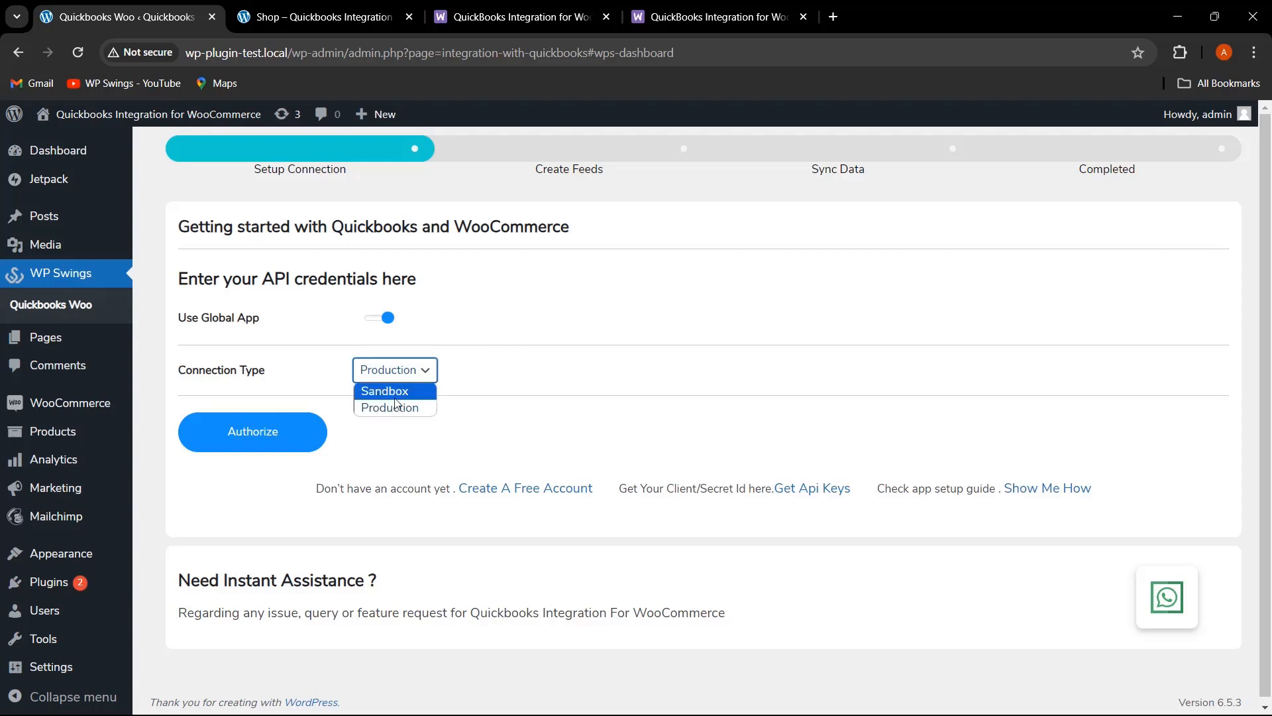
click(391, 391)
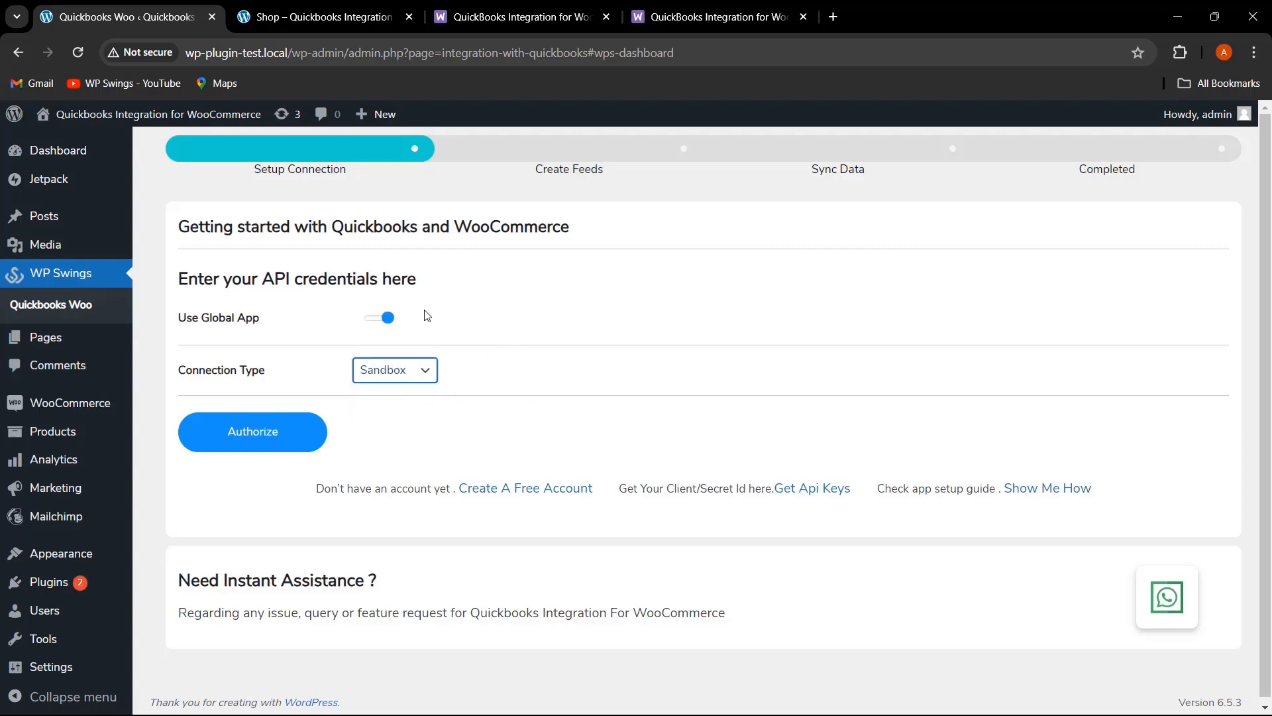
- Turn off Use Global App and review the custom API credential fields and the site's admin address
click(388, 326)
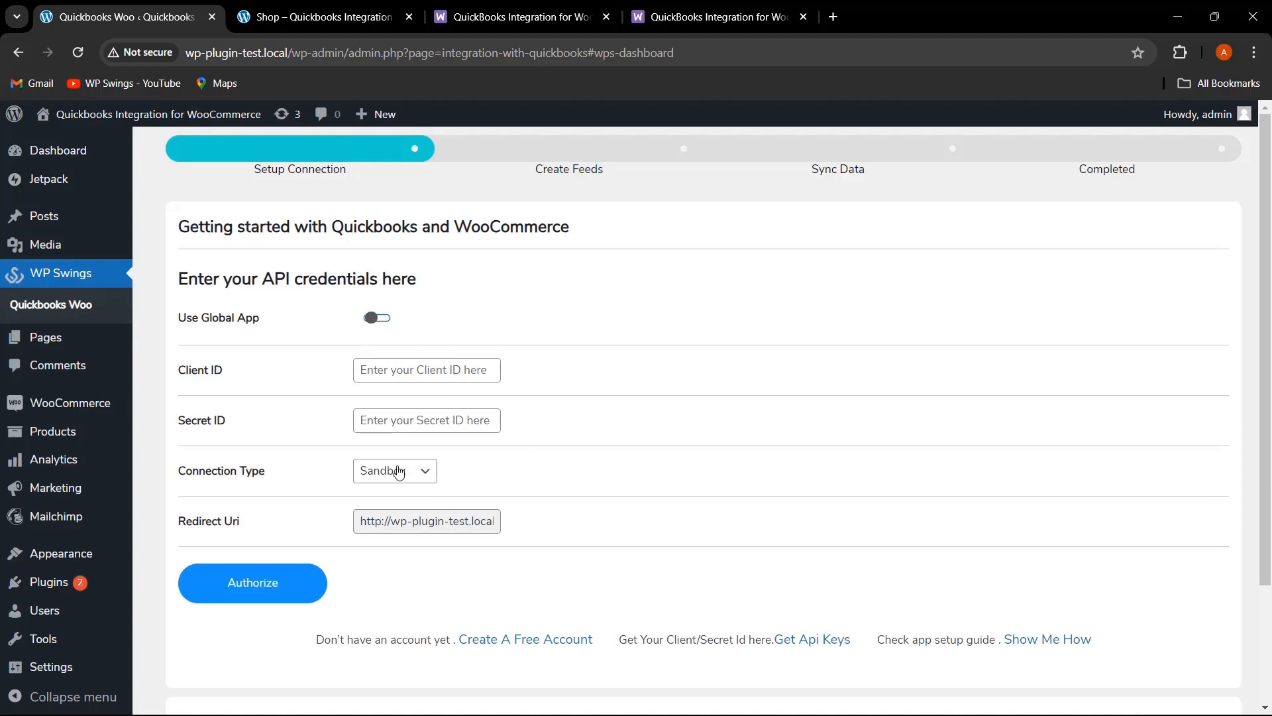
drag(194, 386, 177, 420)
click(292, 514)
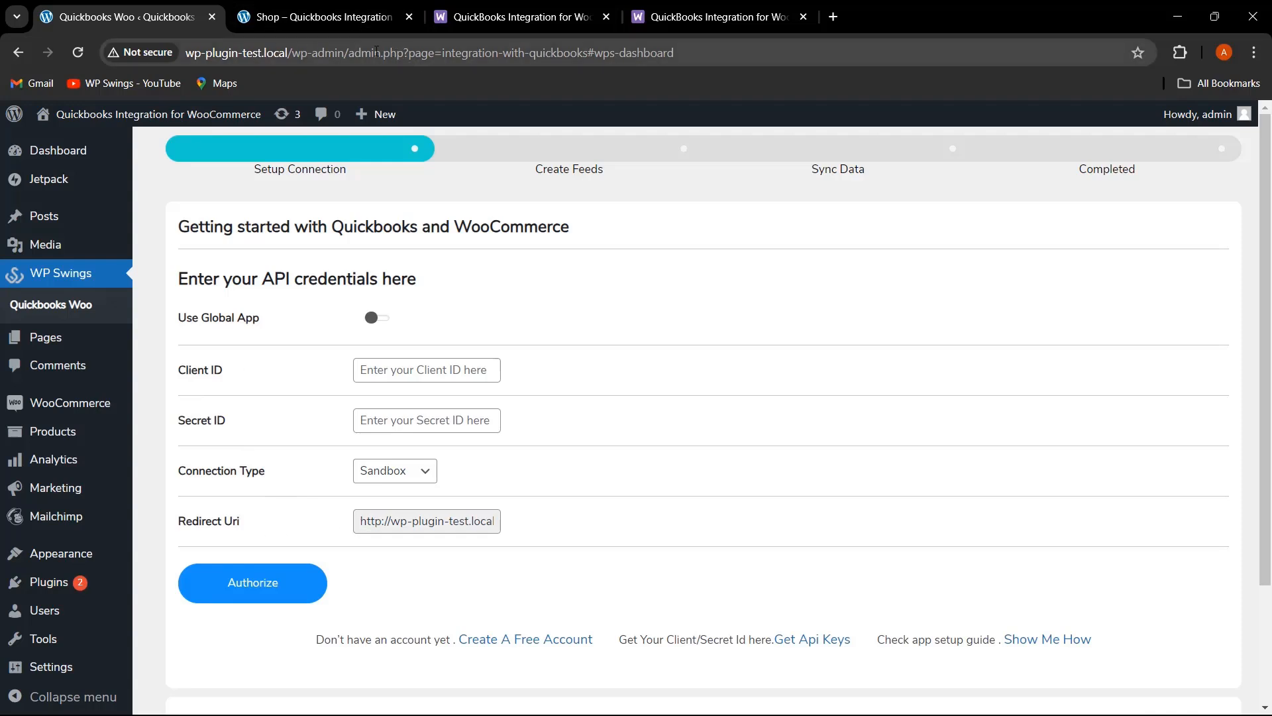
drag(348, 52, 185, 52)
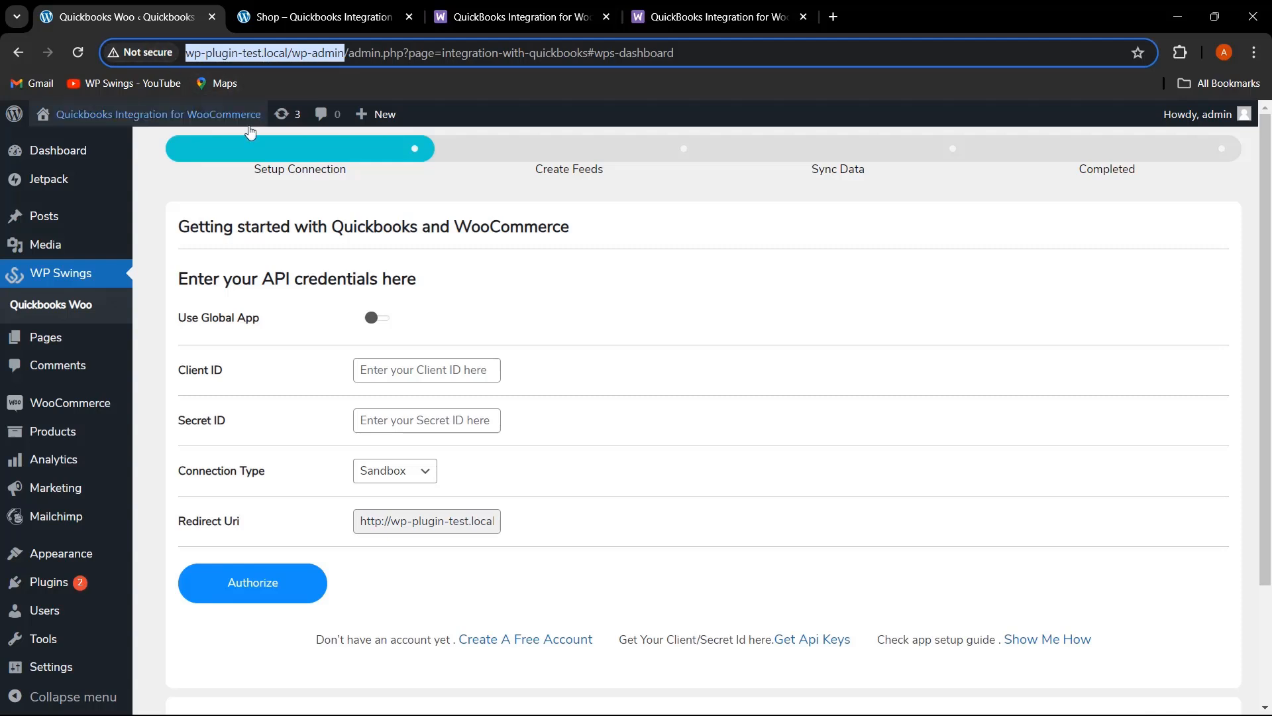
click(347, 190)
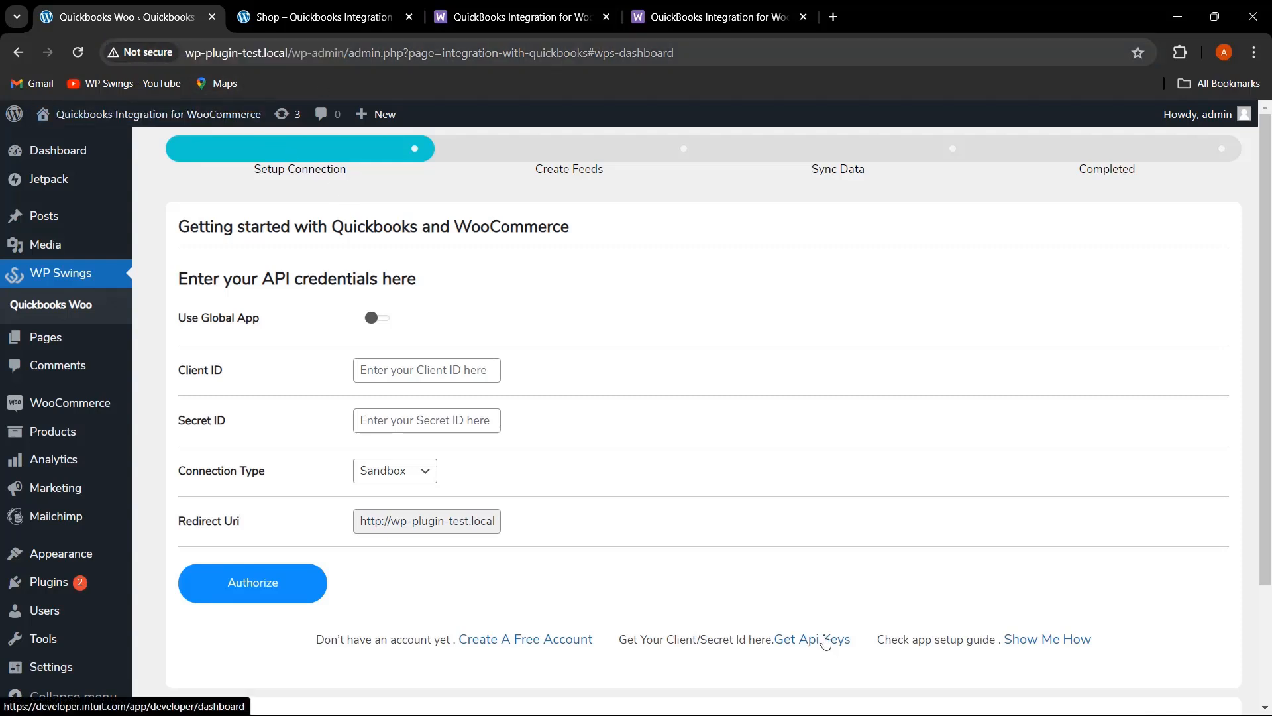
- Open the Intuit Developer dashboard to get API keys and start a new app for QuickBooks Online and Payments
click(825, 641)
scroll(970, 494, down, 5)
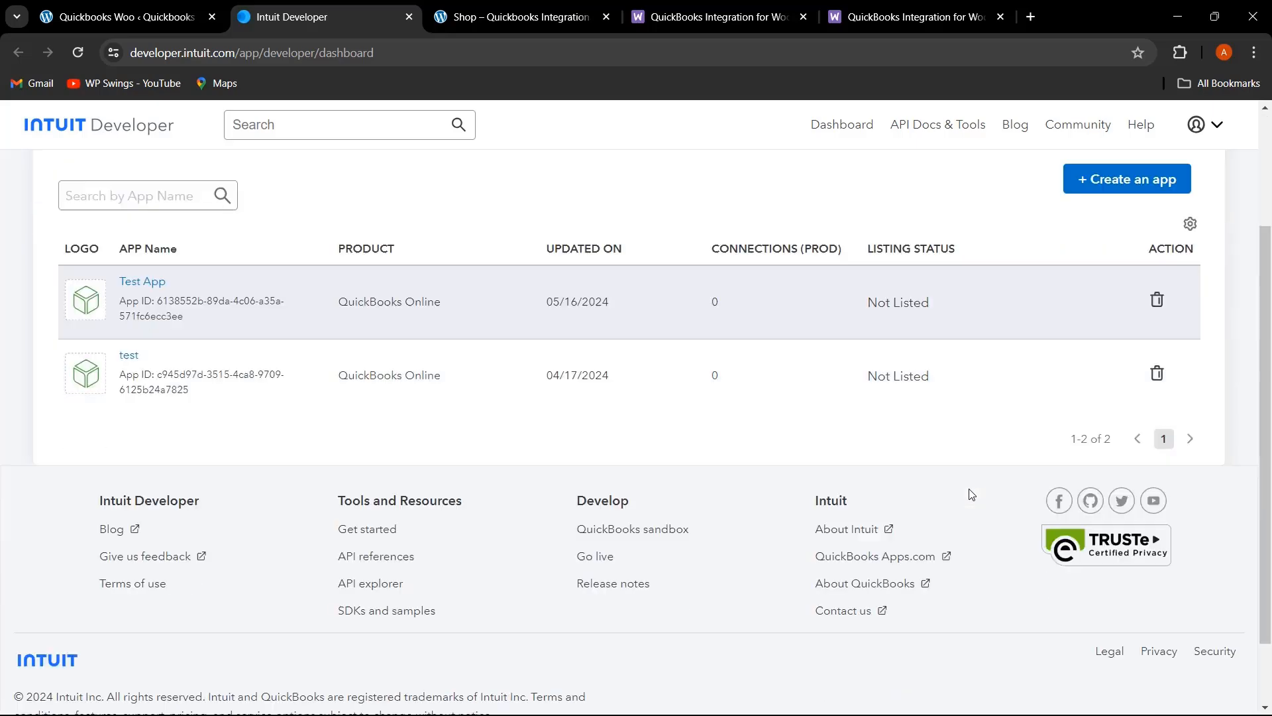
click(1117, 185)
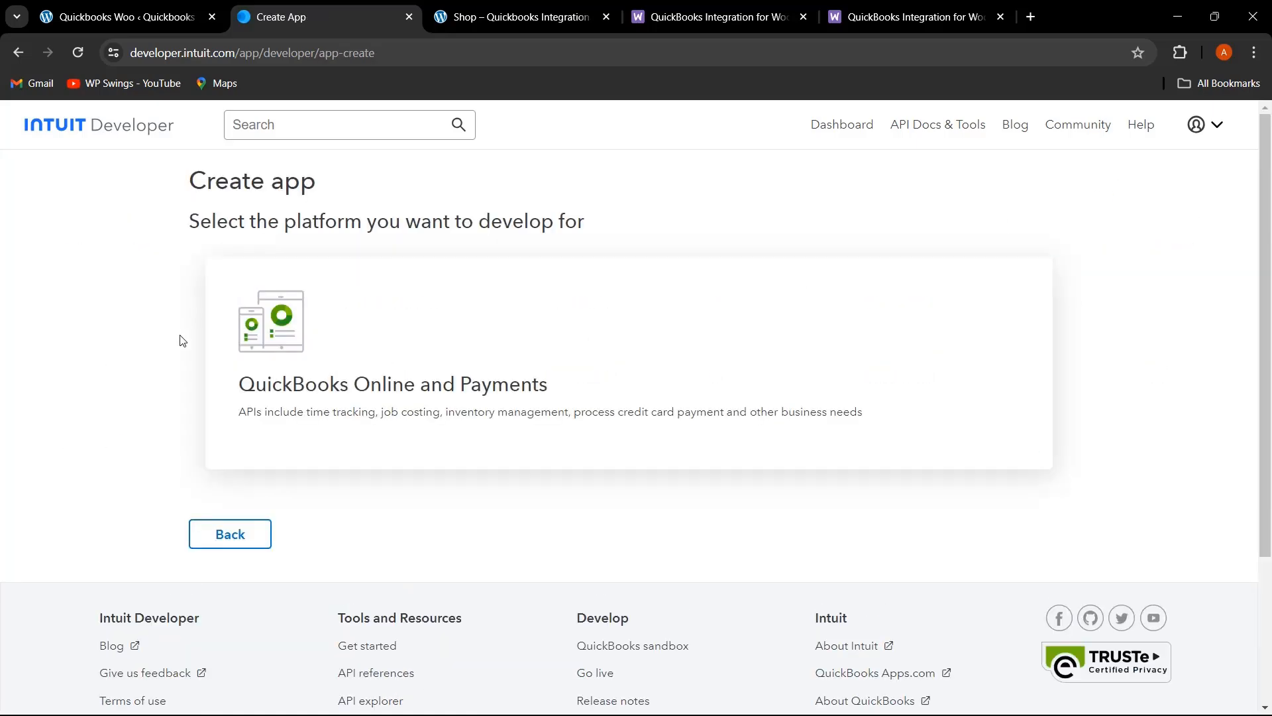
click(426, 352)
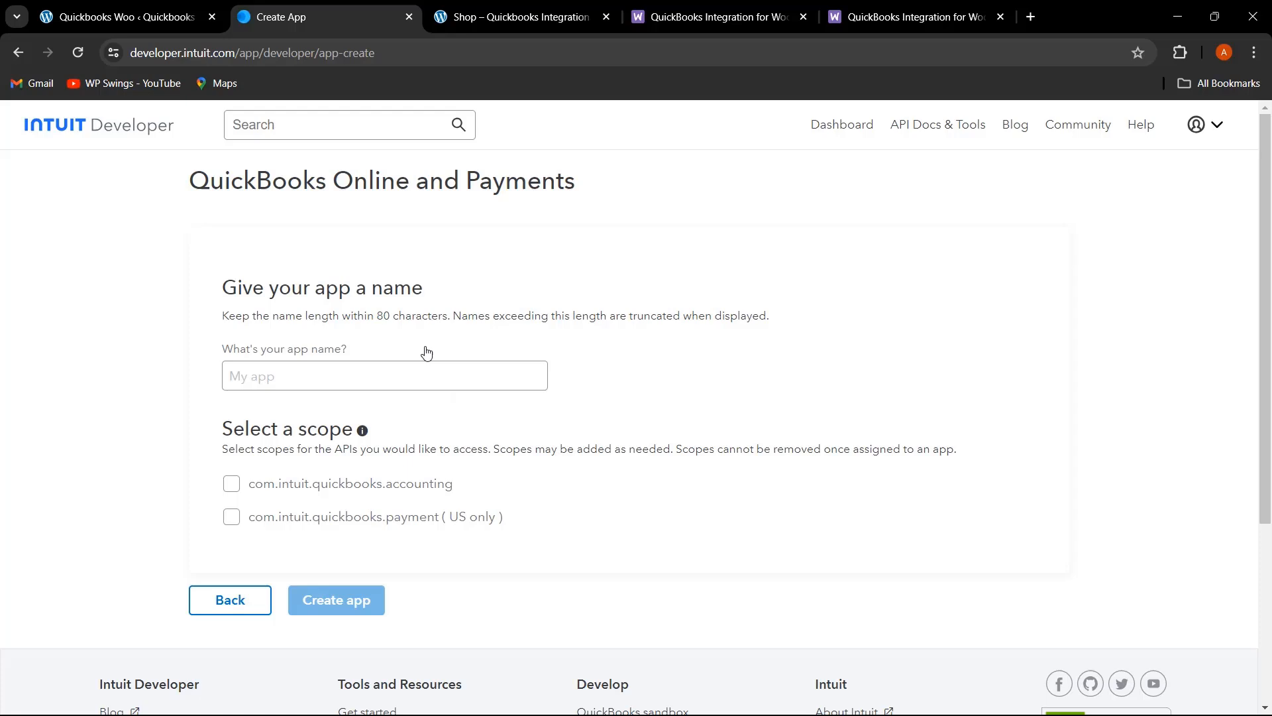
- Create the app with the name Test App and both the accounting and payment scopes
click(342, 373)
text(Test App)
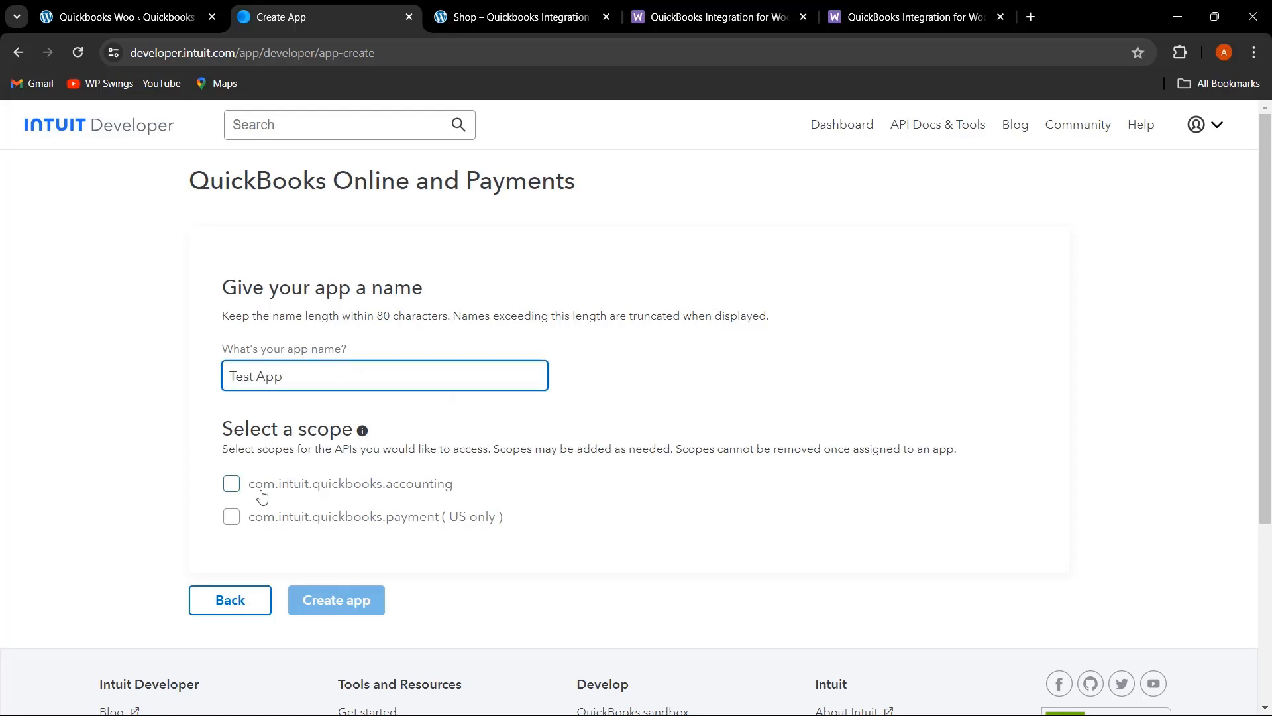
click(232, 484)
click(231, 517)
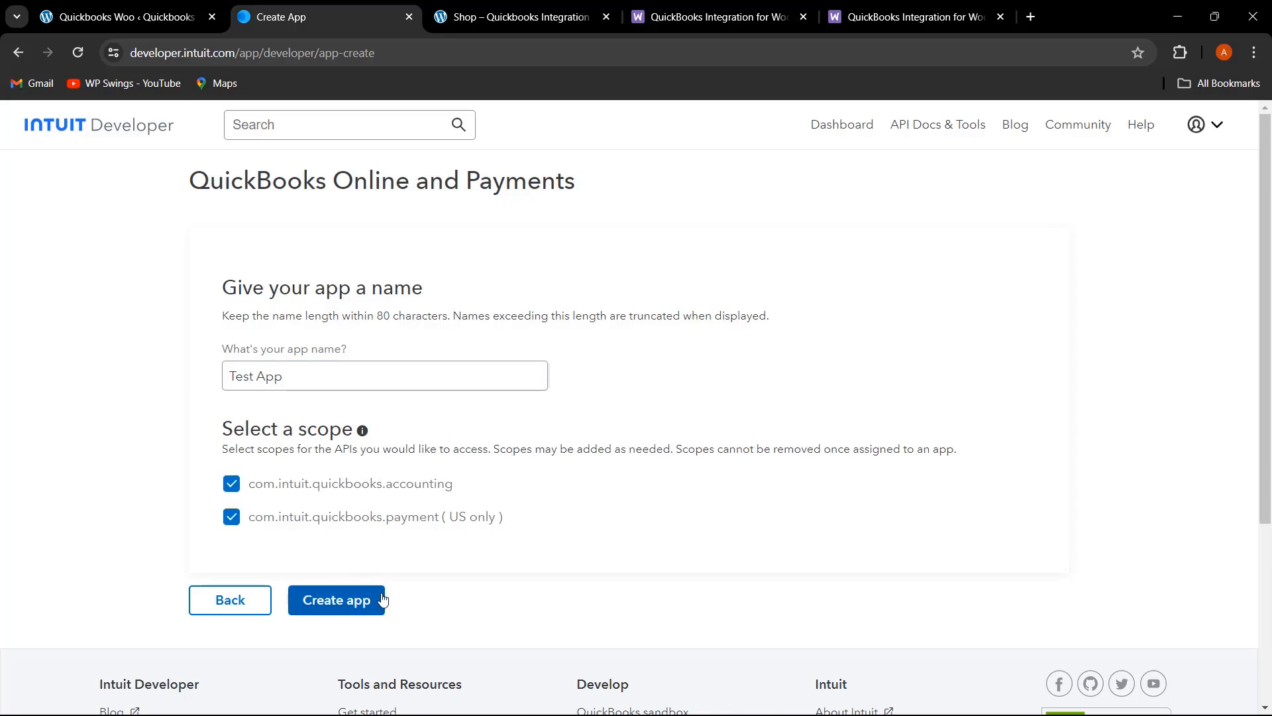
click(369, 600)
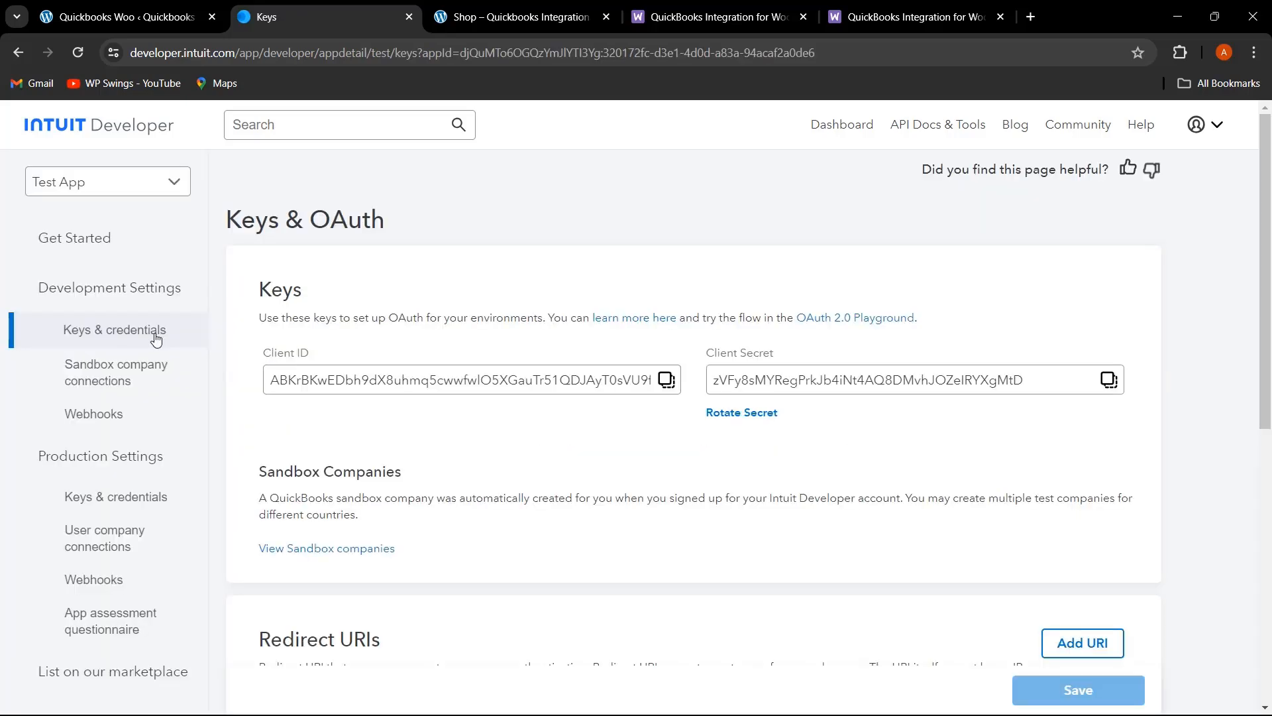
- Copy the new app's Client ID and Client Secret into the plugin's Client ID and Secret ID fields
click(619, 375)
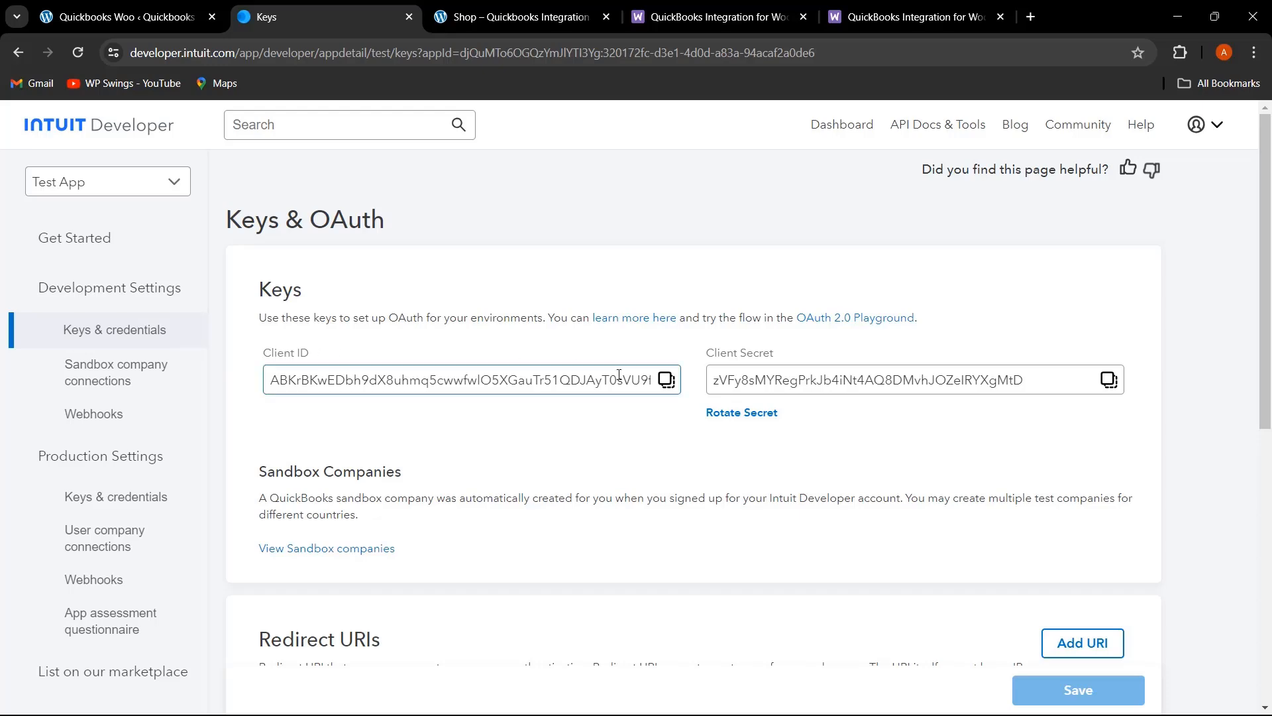
key(ctrl+shift+Tab)
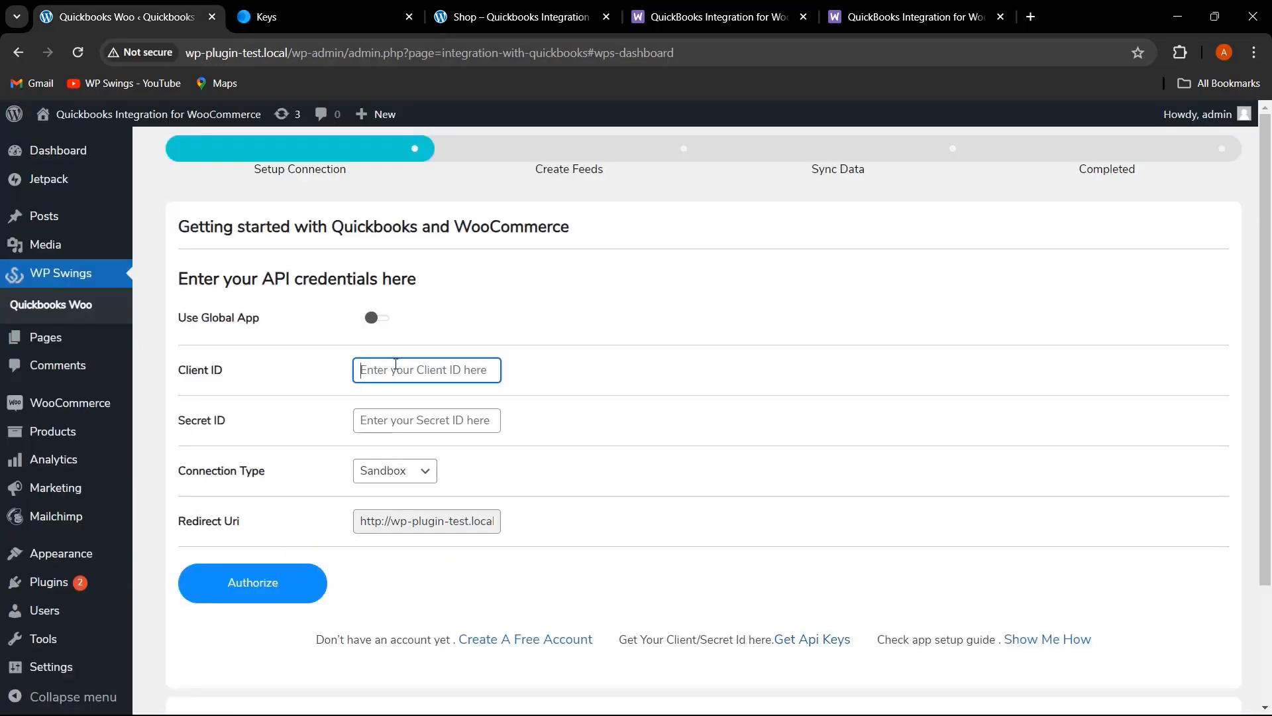
key(ctrl+v)
click(291, 17)
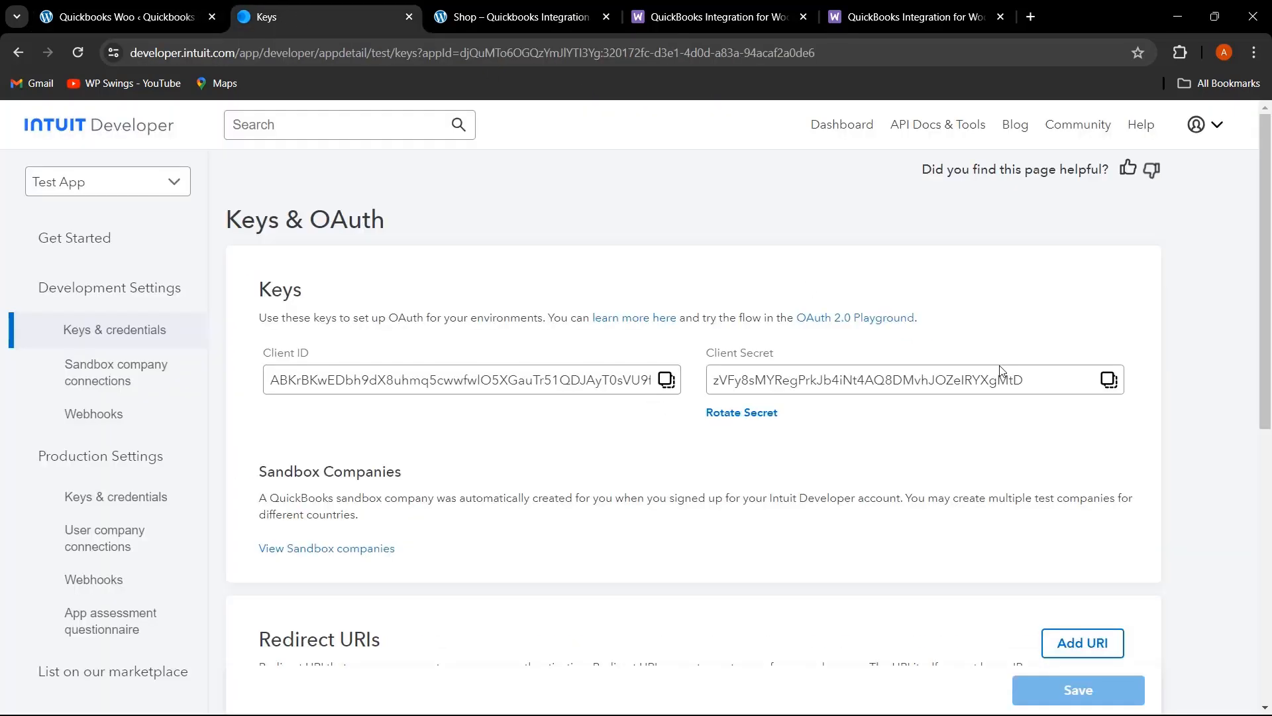
click(1108, 380)
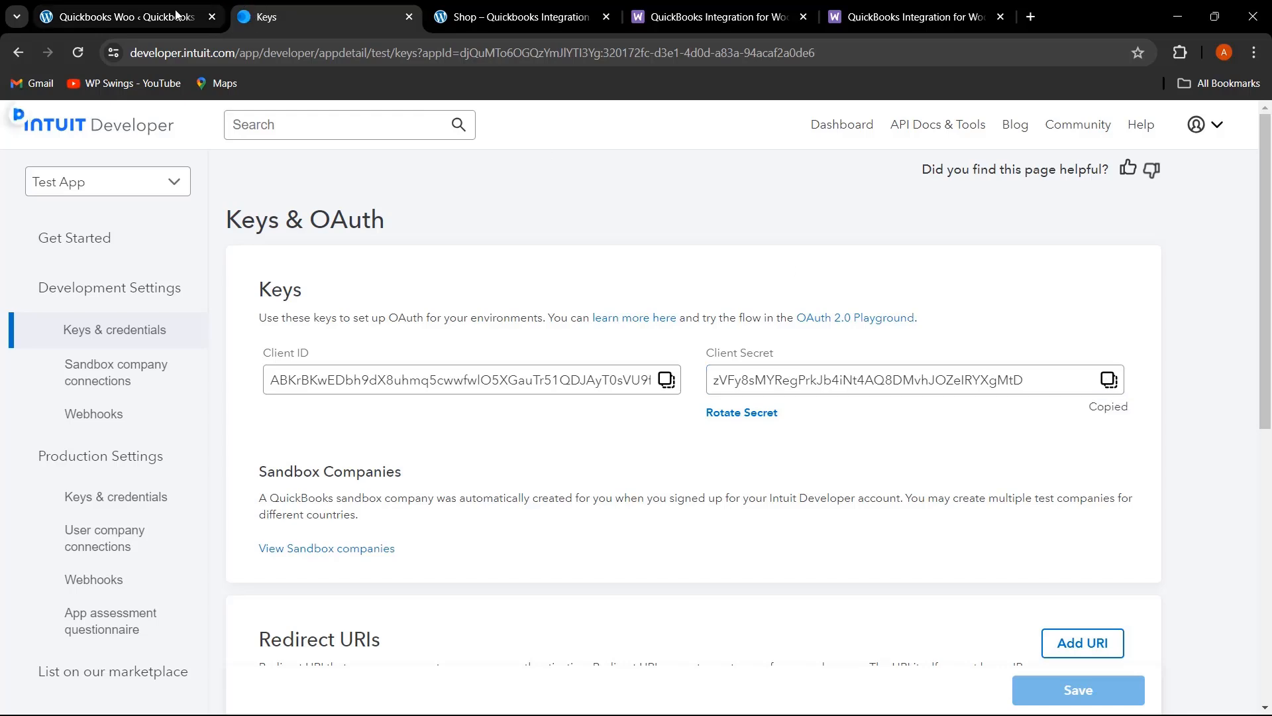
key(ctrl+shift+Tab)
click(446, 422)
key(ctrl+v)
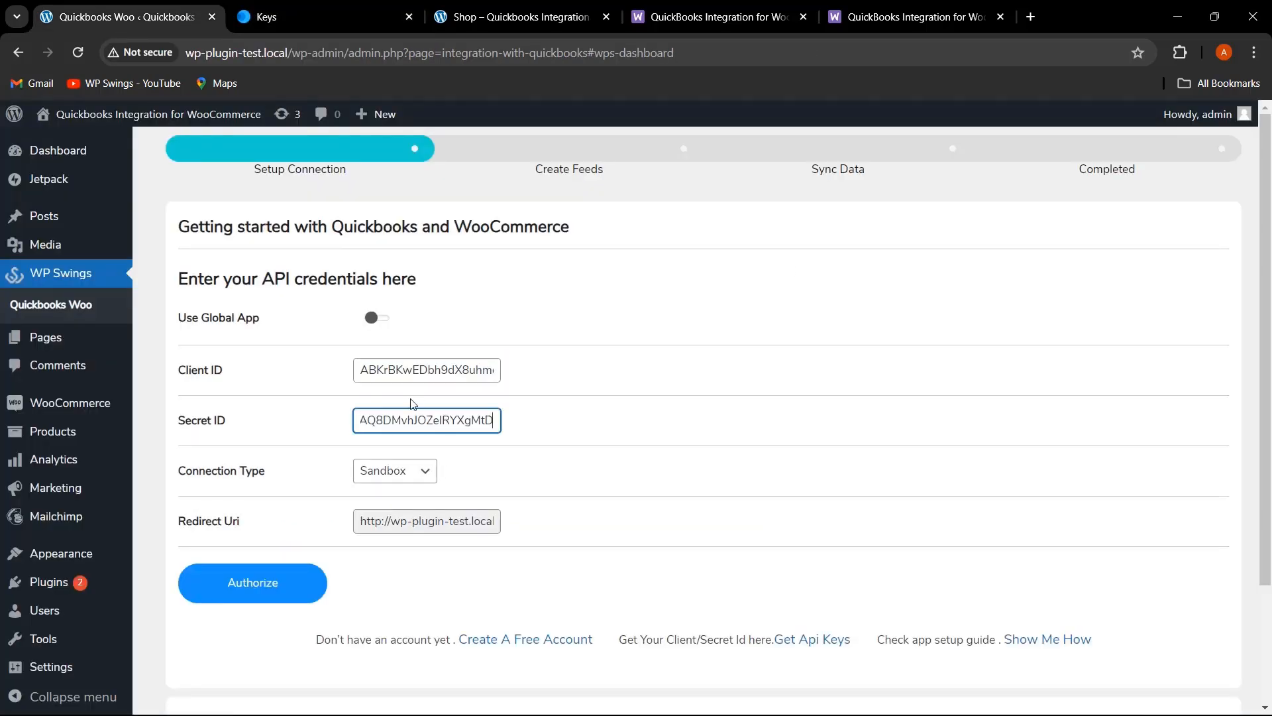
drag(358, 521, 658, 545)
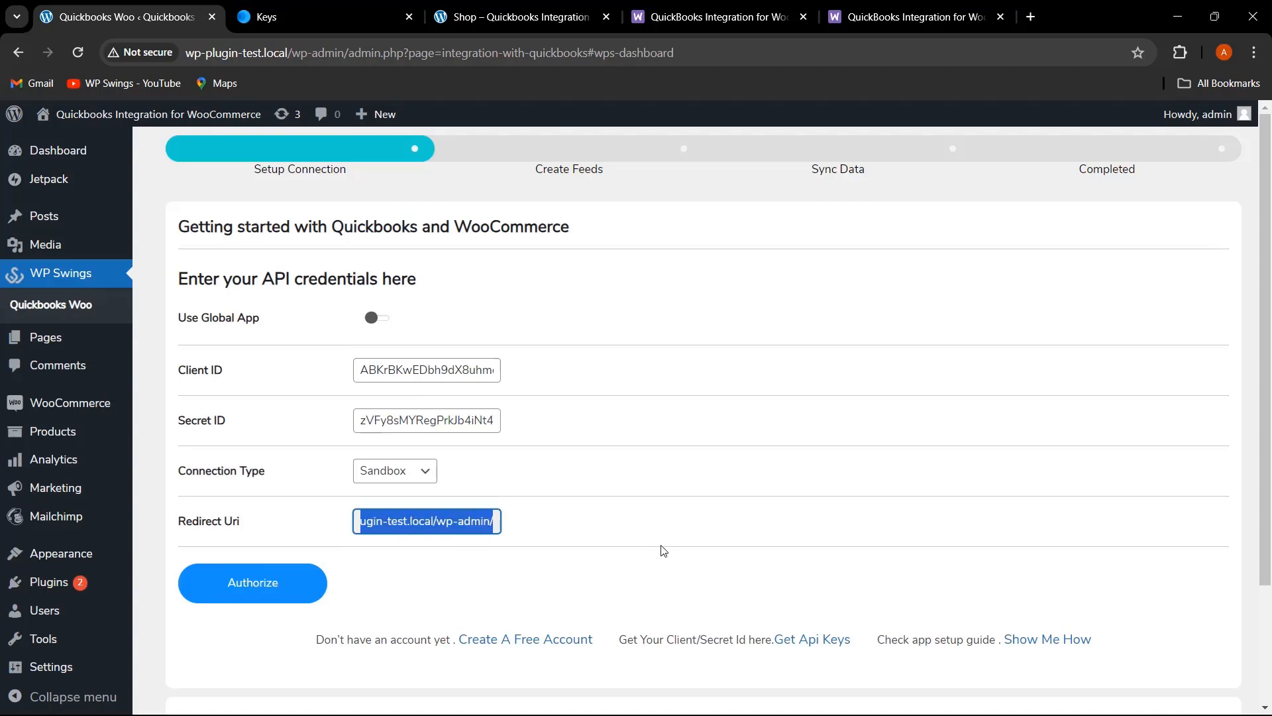
key(ctrl+Tab)
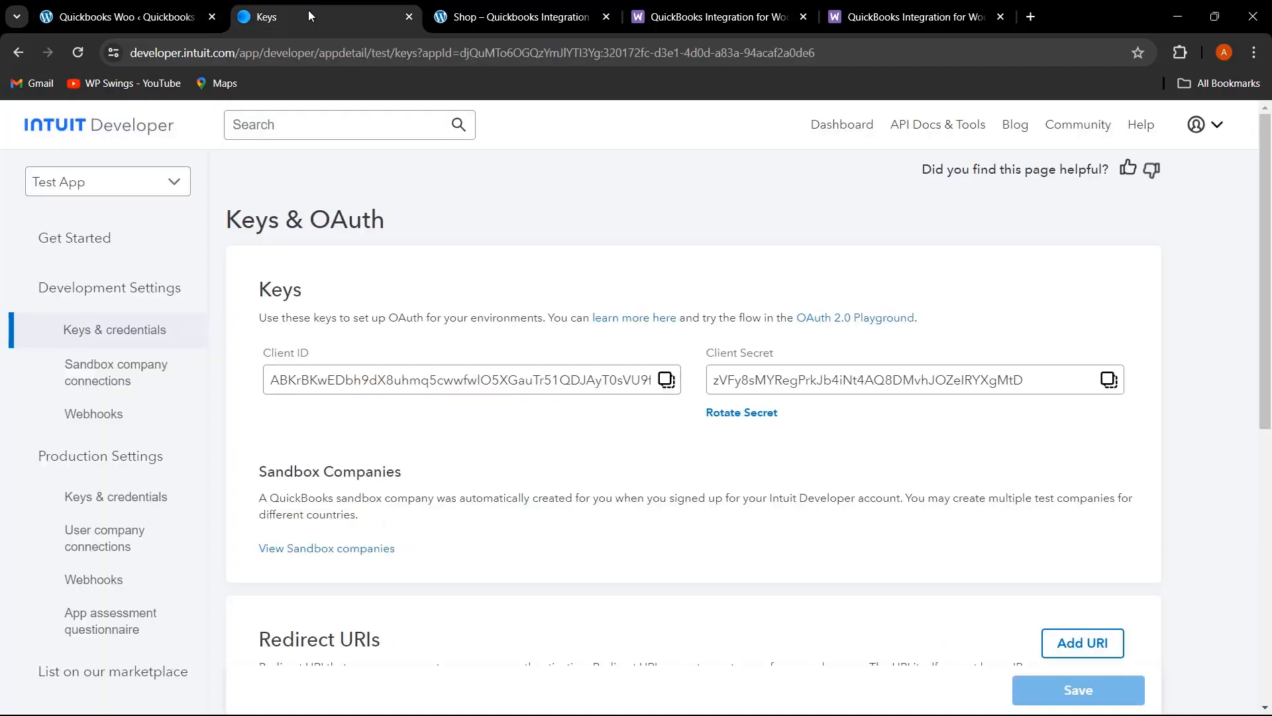
scroll(699, 494, down, 2)
scroll(699, 493, down, 3)
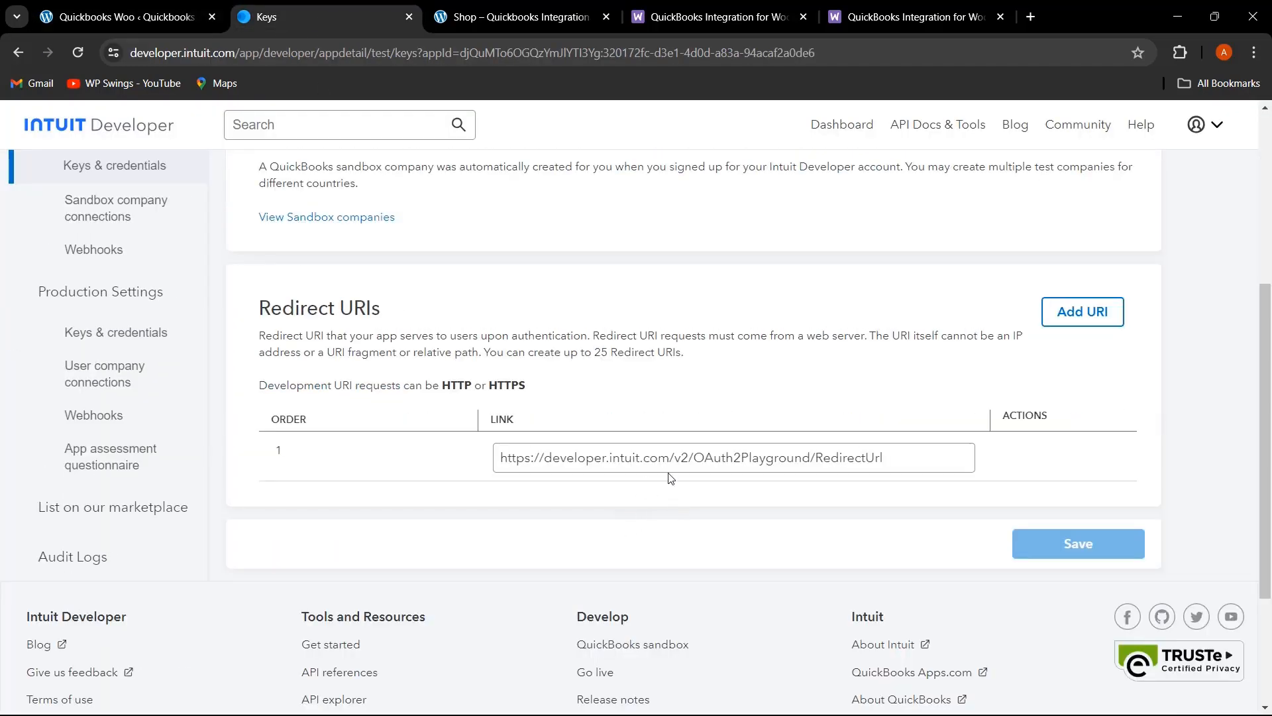
click(1068, 312)
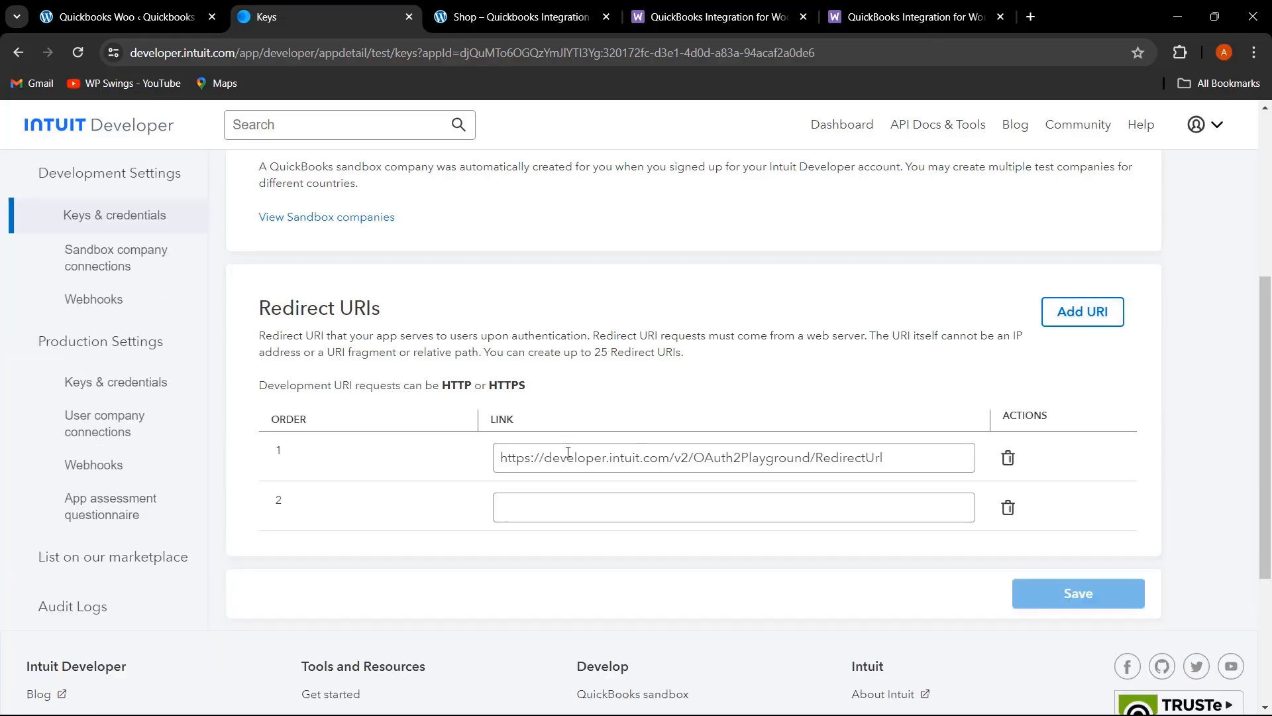
click(543, 504)
key(ctrl+v)
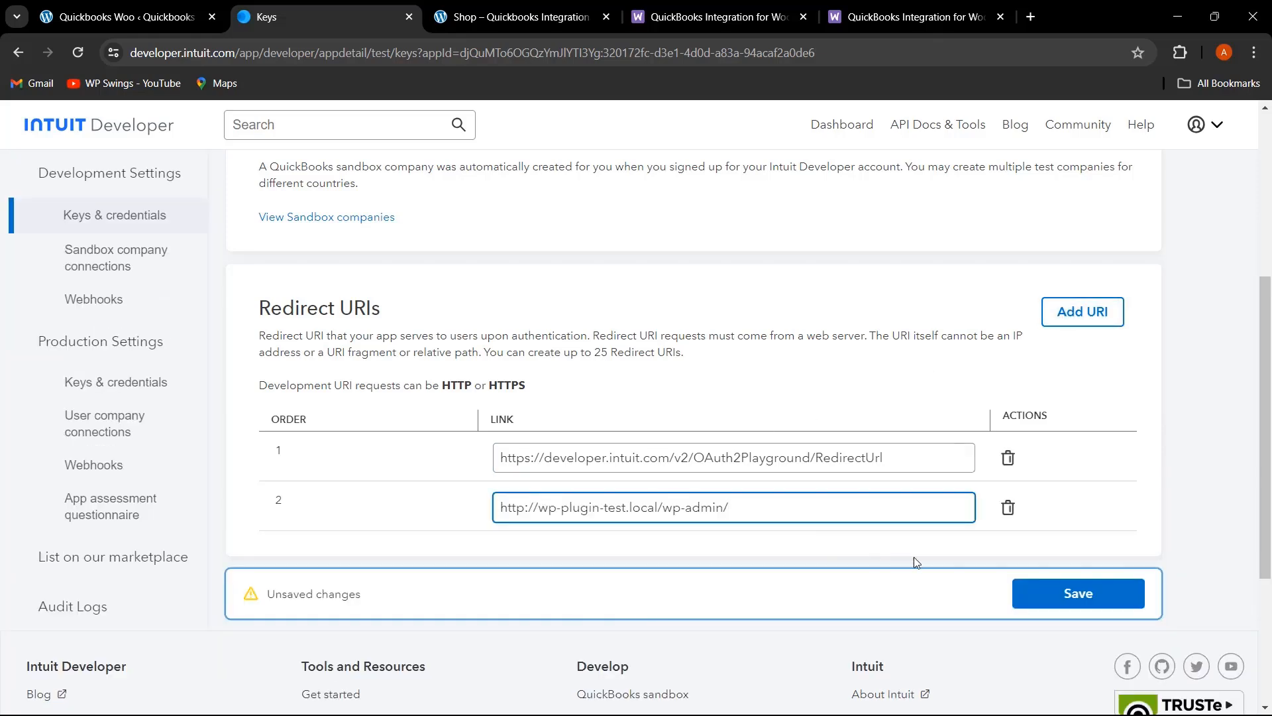
click(1045, 594)
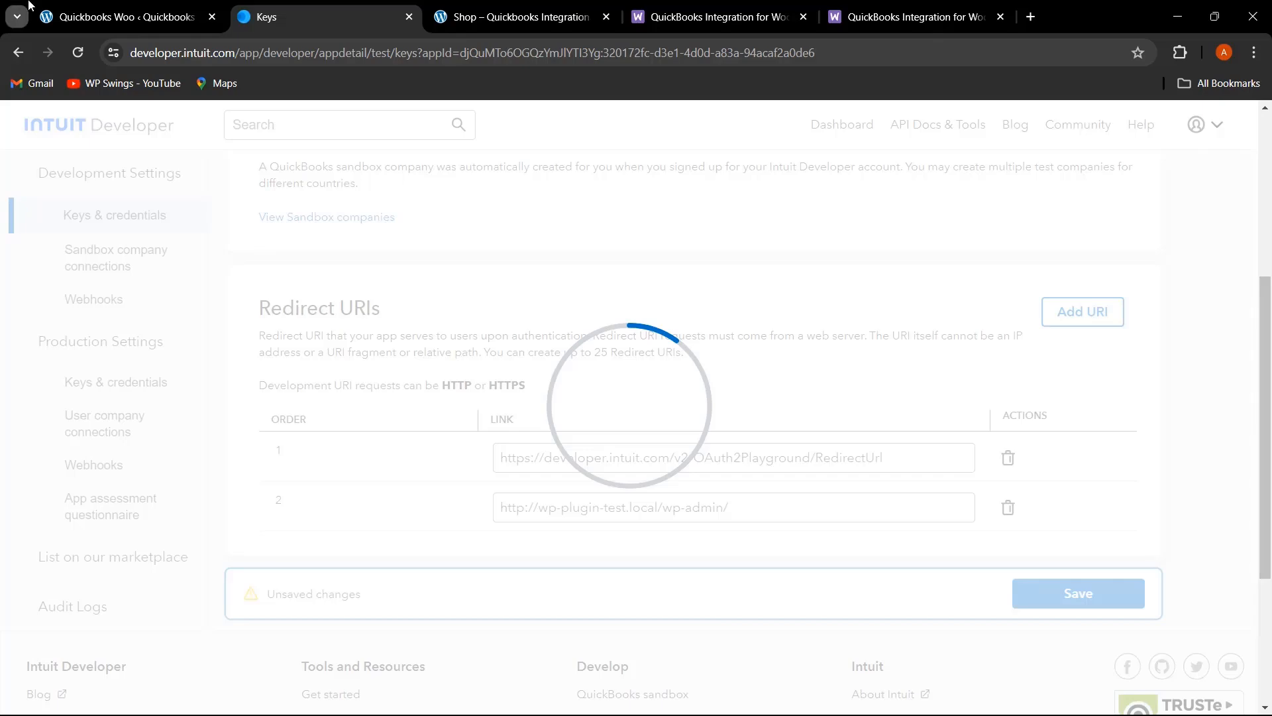
- Return to the WooCommerce plugin's setup, authorize it and connect Test App to Sandbox Company_US_1
click(106, 17)
click(266, 593)
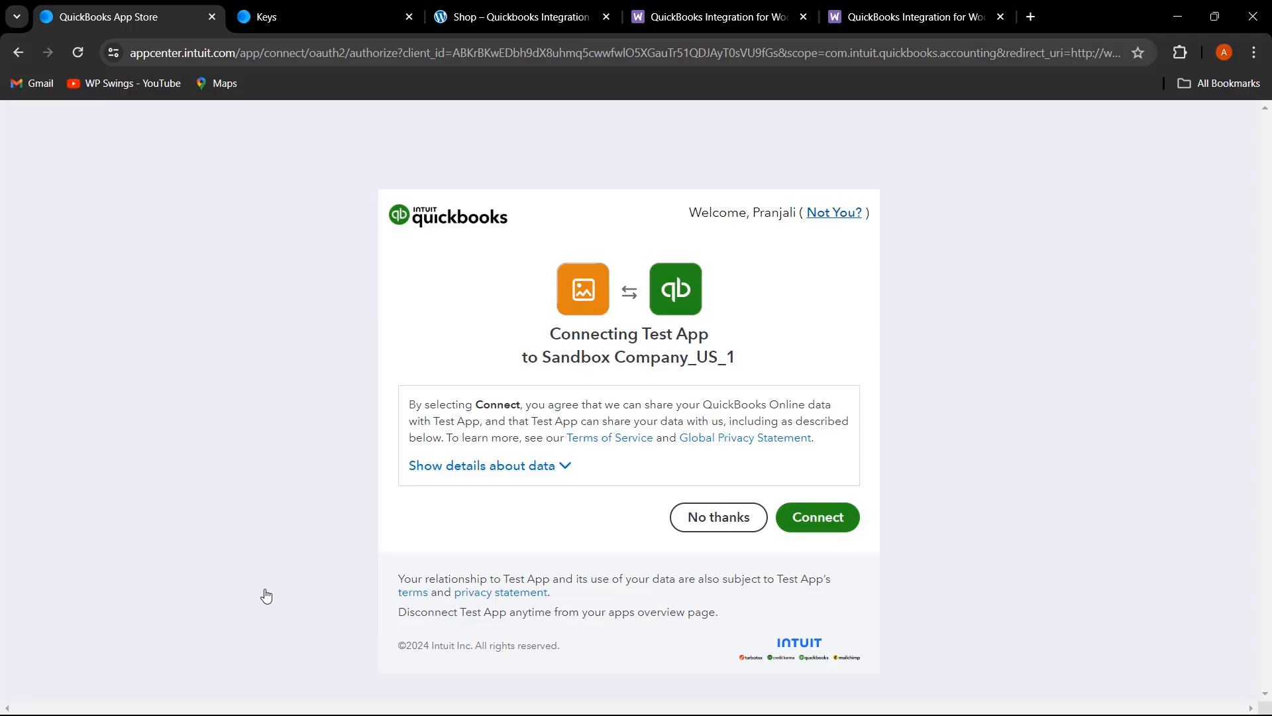
click(817, 518)
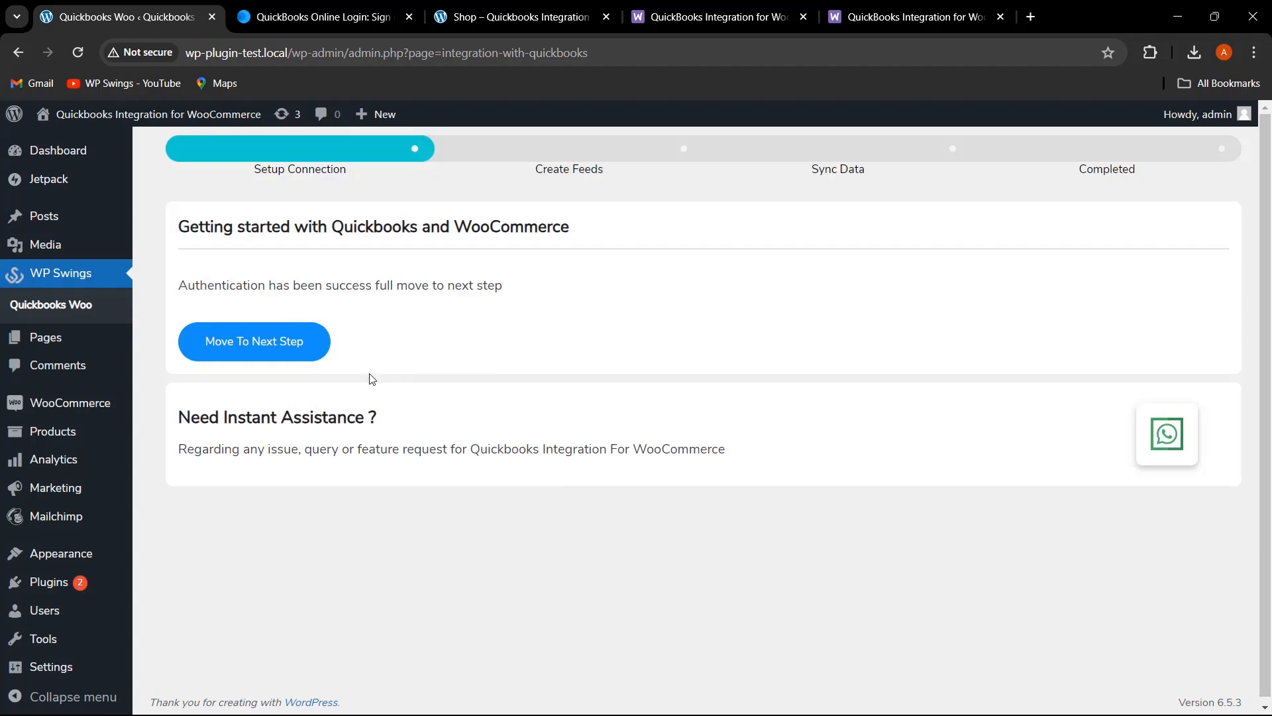
- Create the default customer, items, invoice and refund receipt feeds, and complete the plugin's onboarding
click(256, 342)
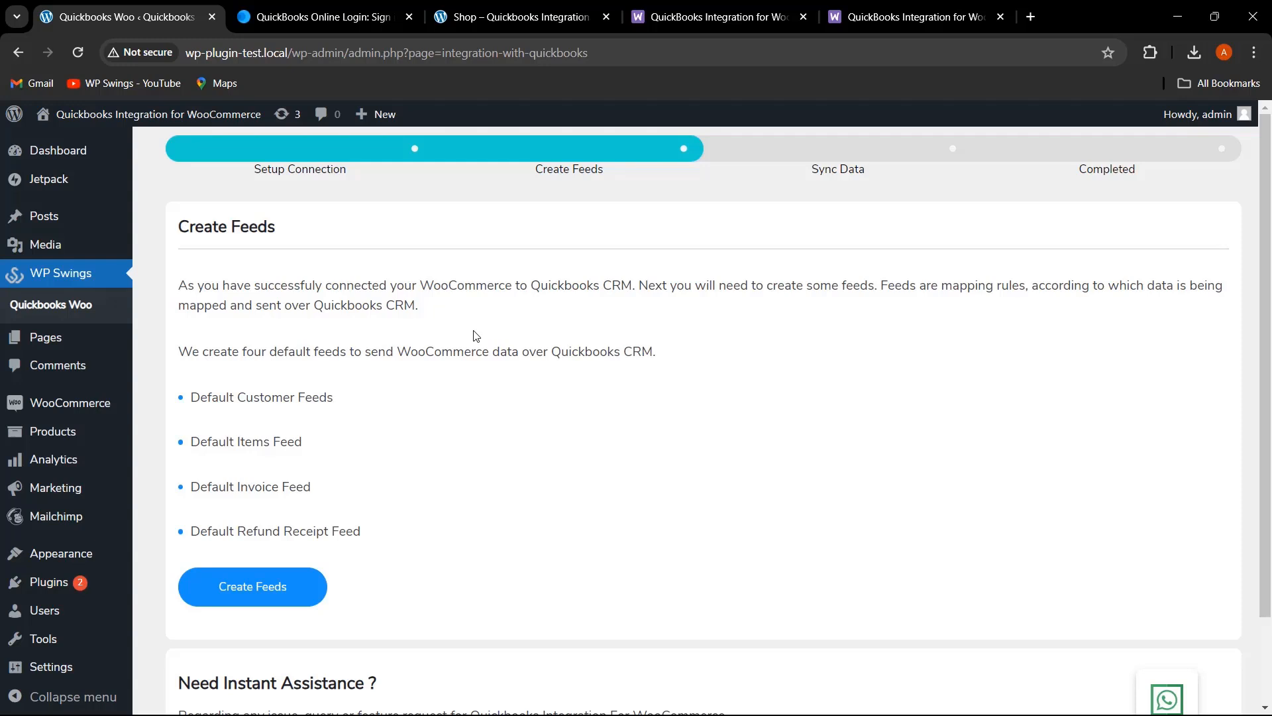
scroll(548, 505, down, 1)
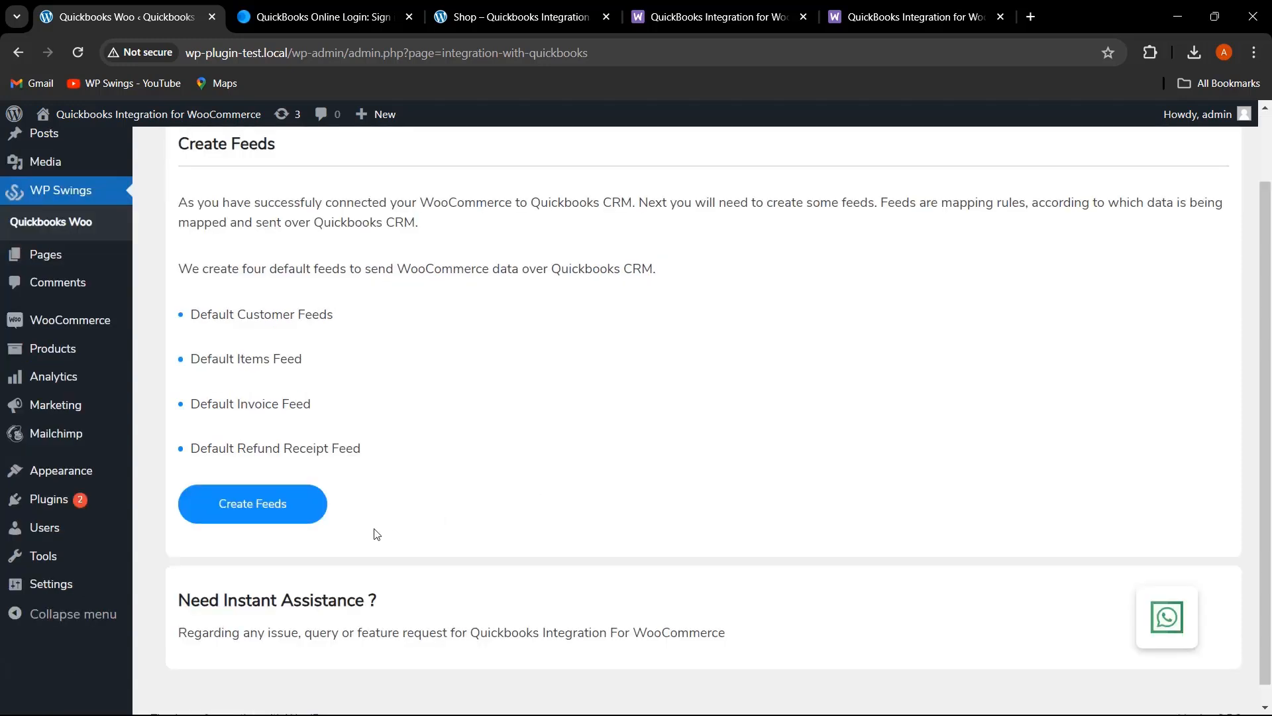
click(294, 502)
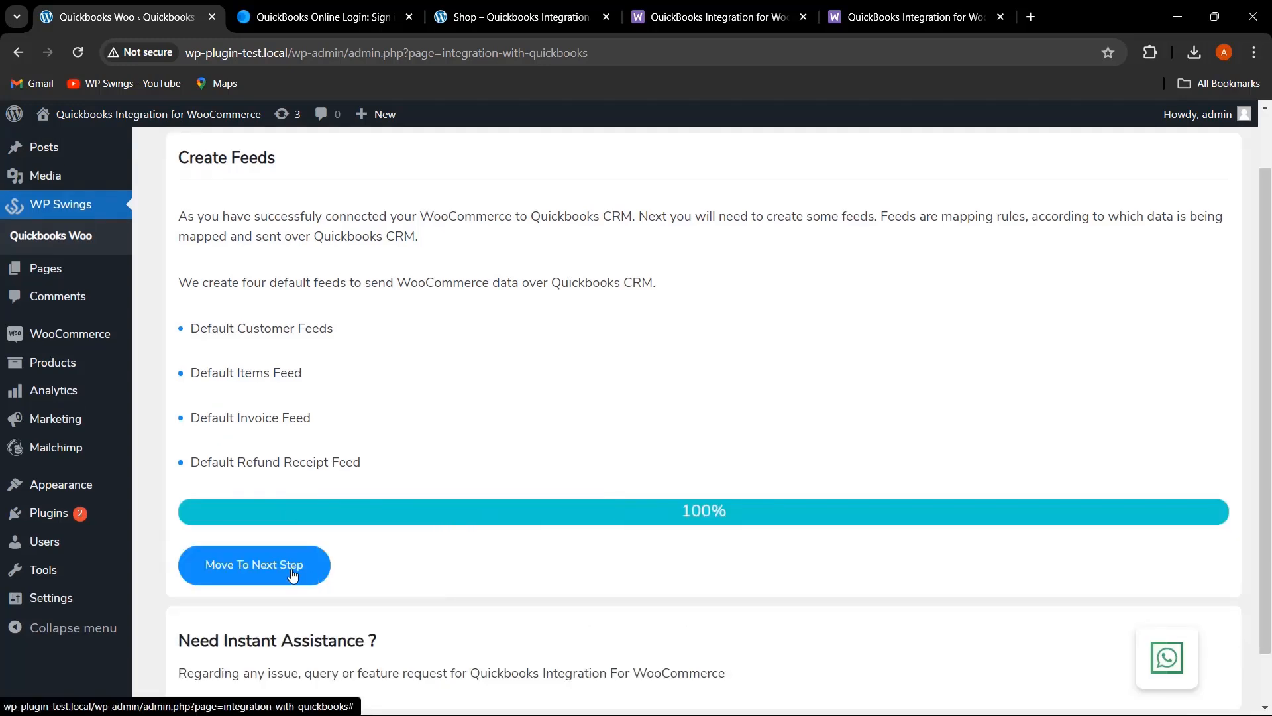
click(294, 574)
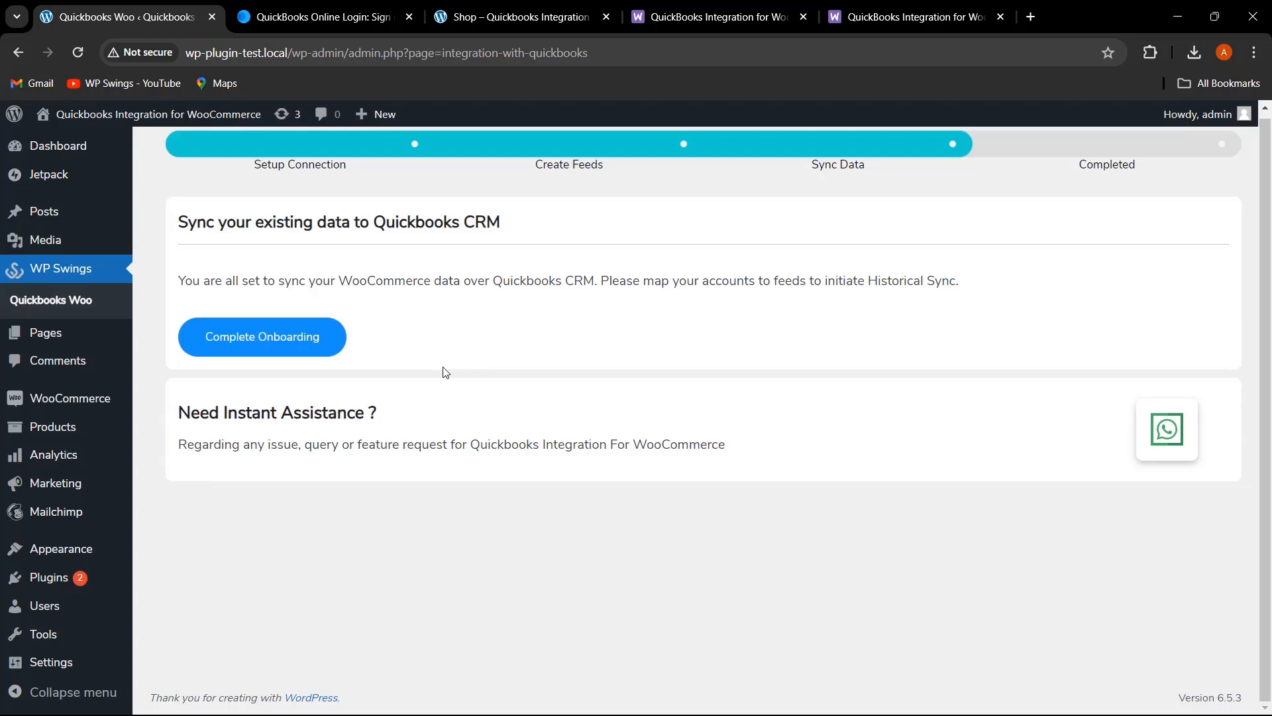
click(306, 336)
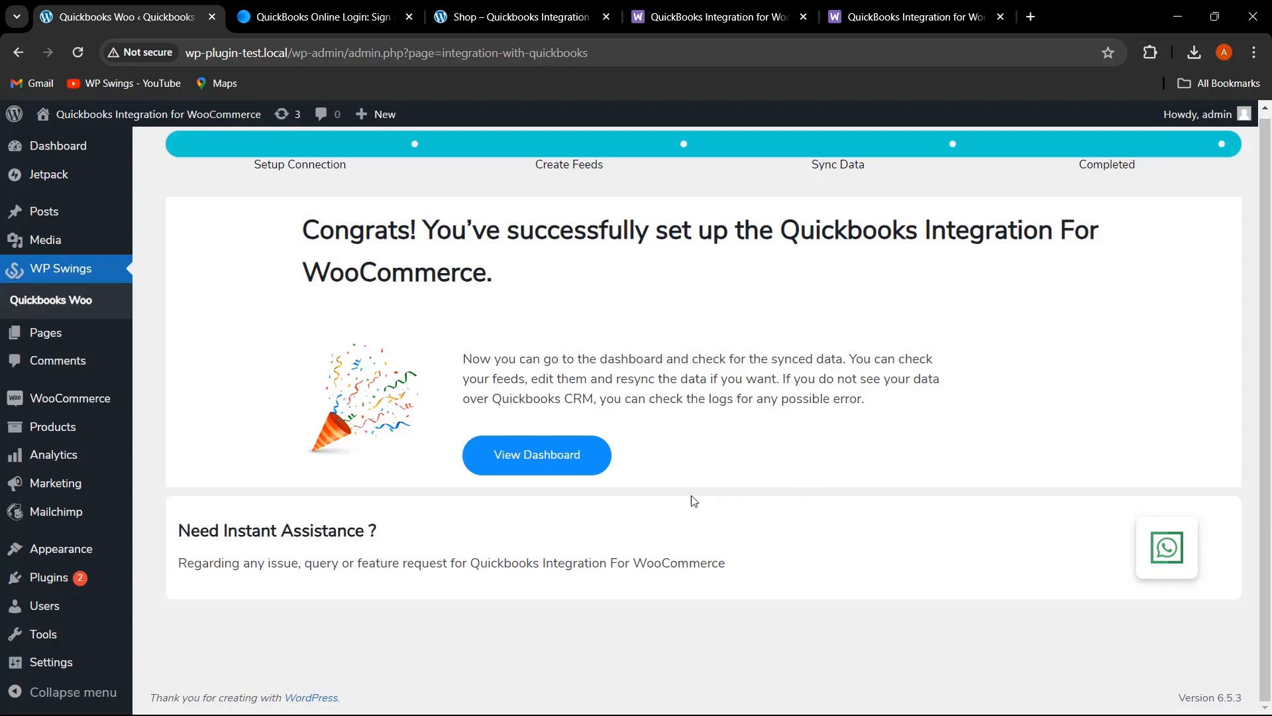
- Go from the plugin dashboard to the product feed and expand its Map Quickbook Accounts section
click(569, 466)
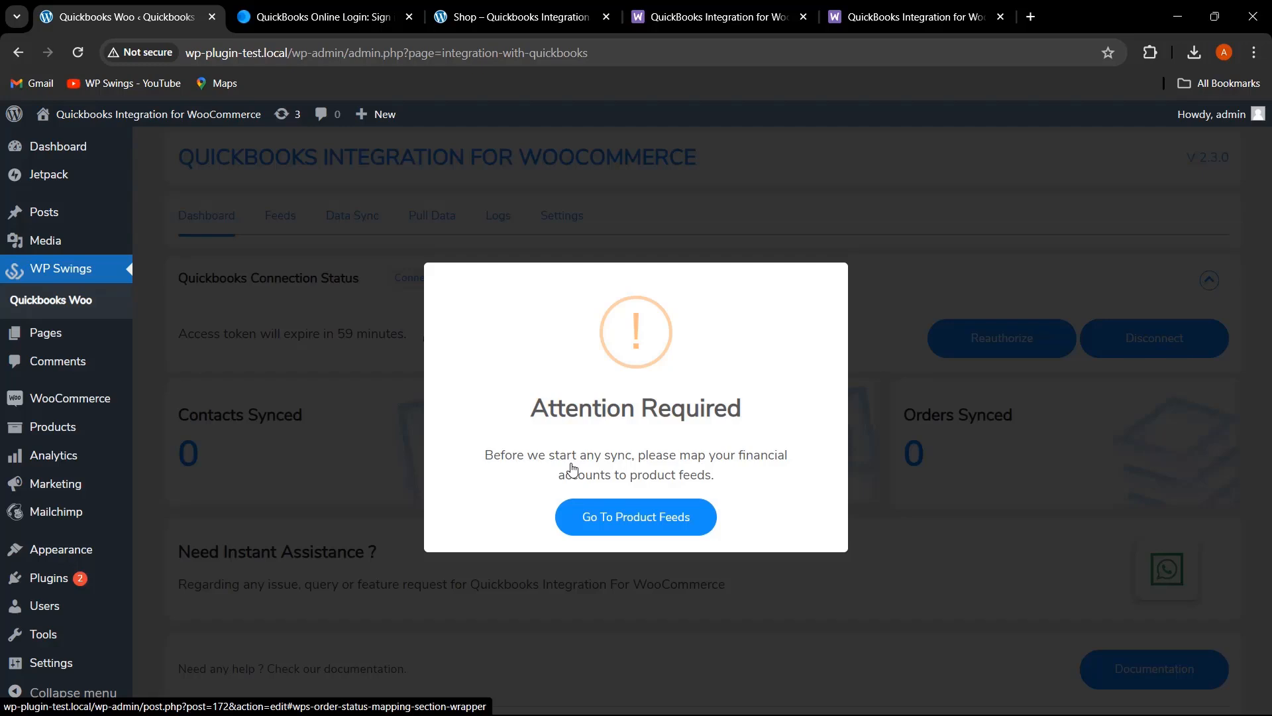
click(641, 523)
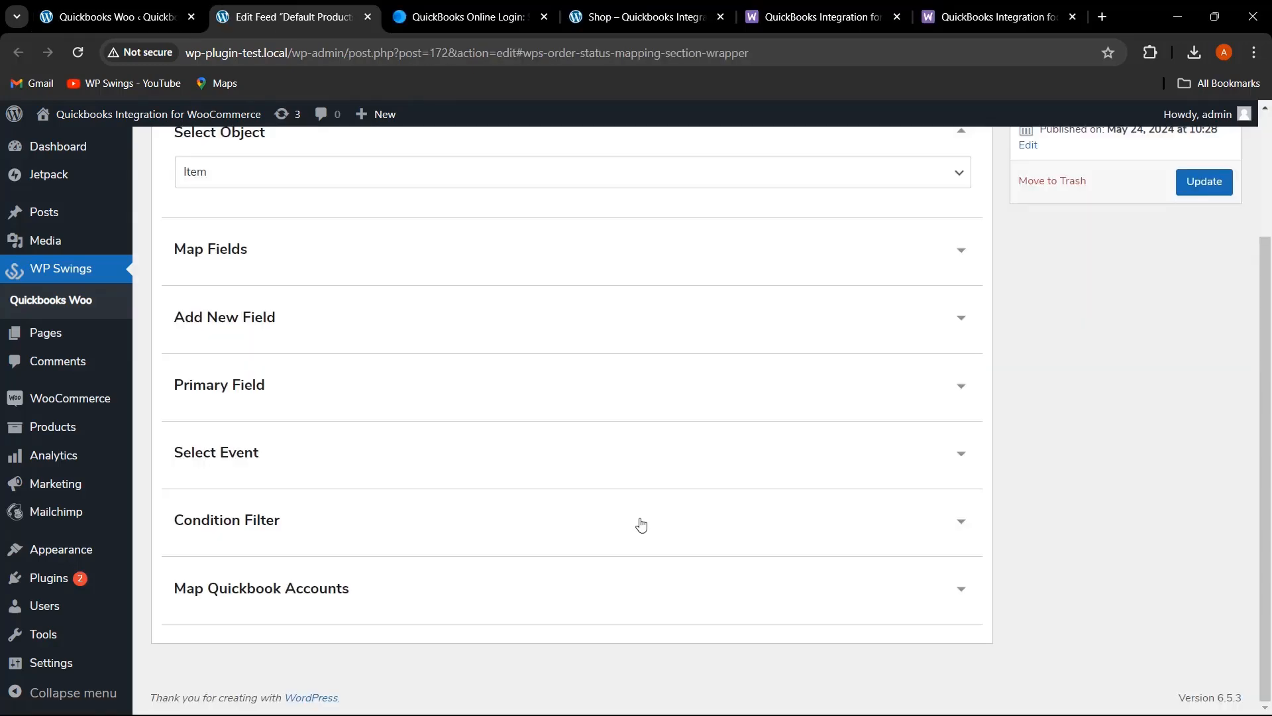
click(968, 587)
scroll(639, 570, down, 4)
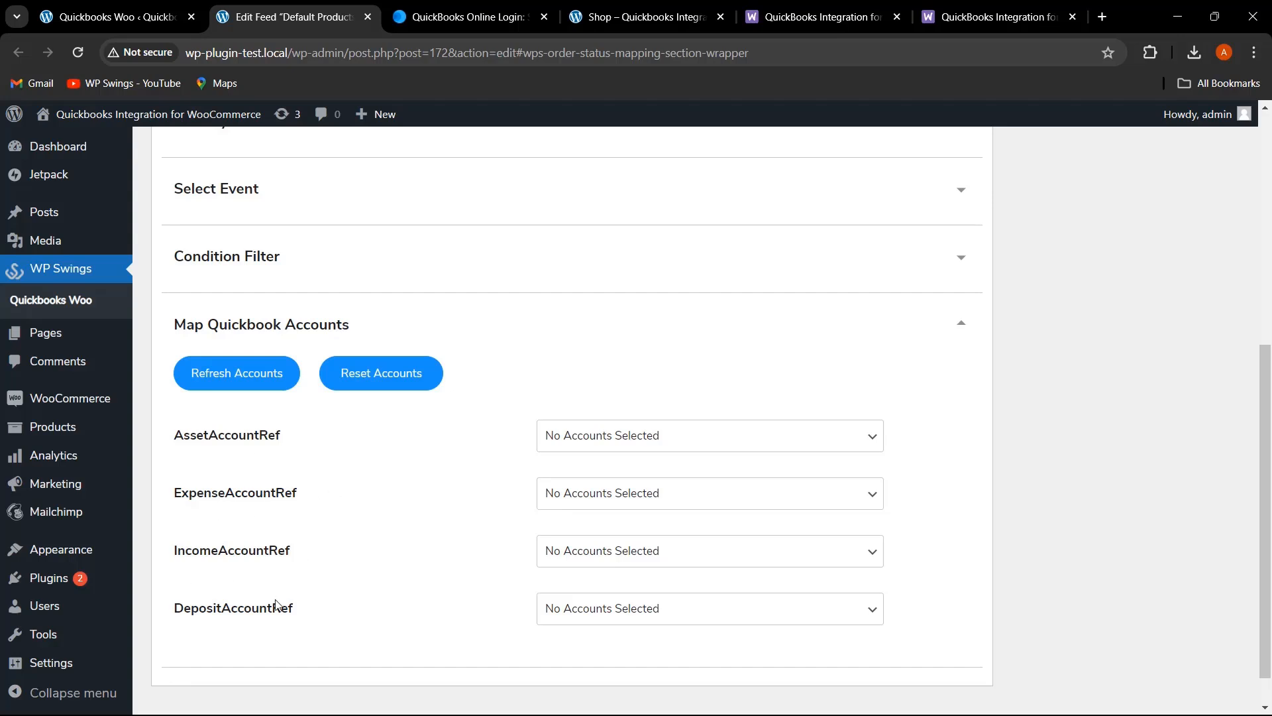
- Map AssetAccountRef and DepositAccountRef to Inventory Asset, ExpenseAccountRef to Cost Of Goods Sold, and IncomeAccountRef to Sales Of Product Income
click(651, 437)
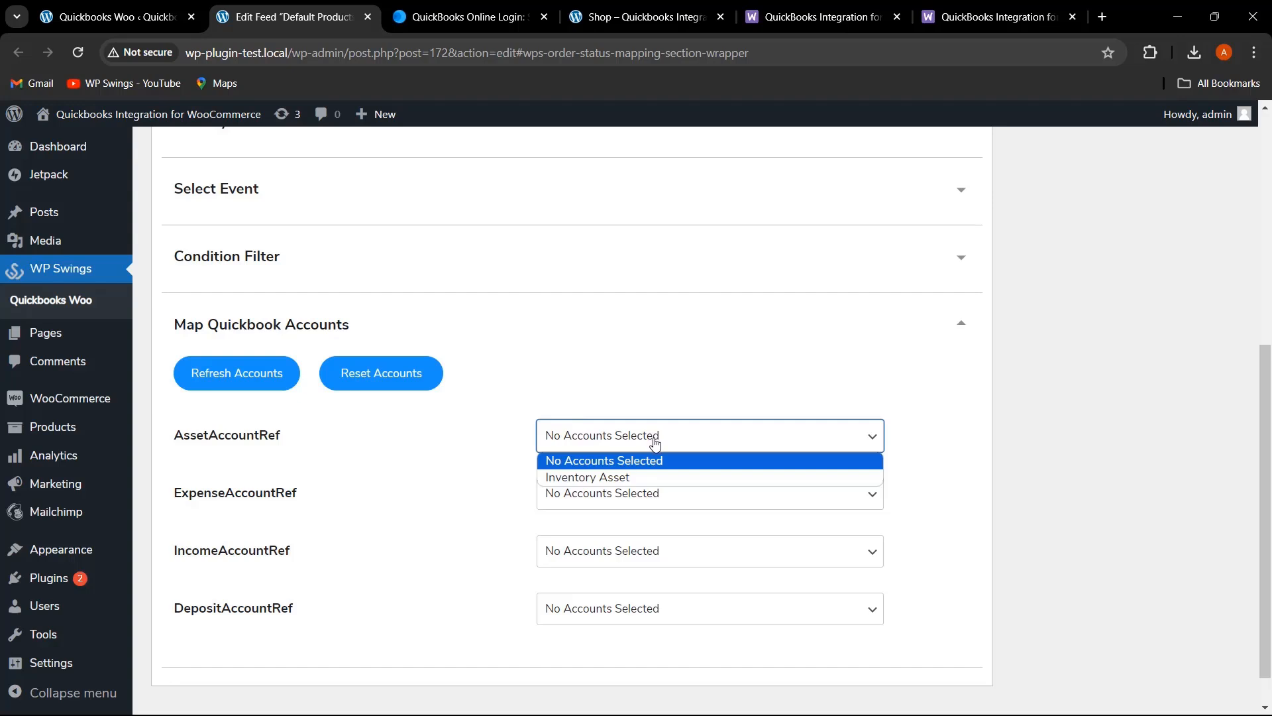
click(646, 477)
click(683, 496)
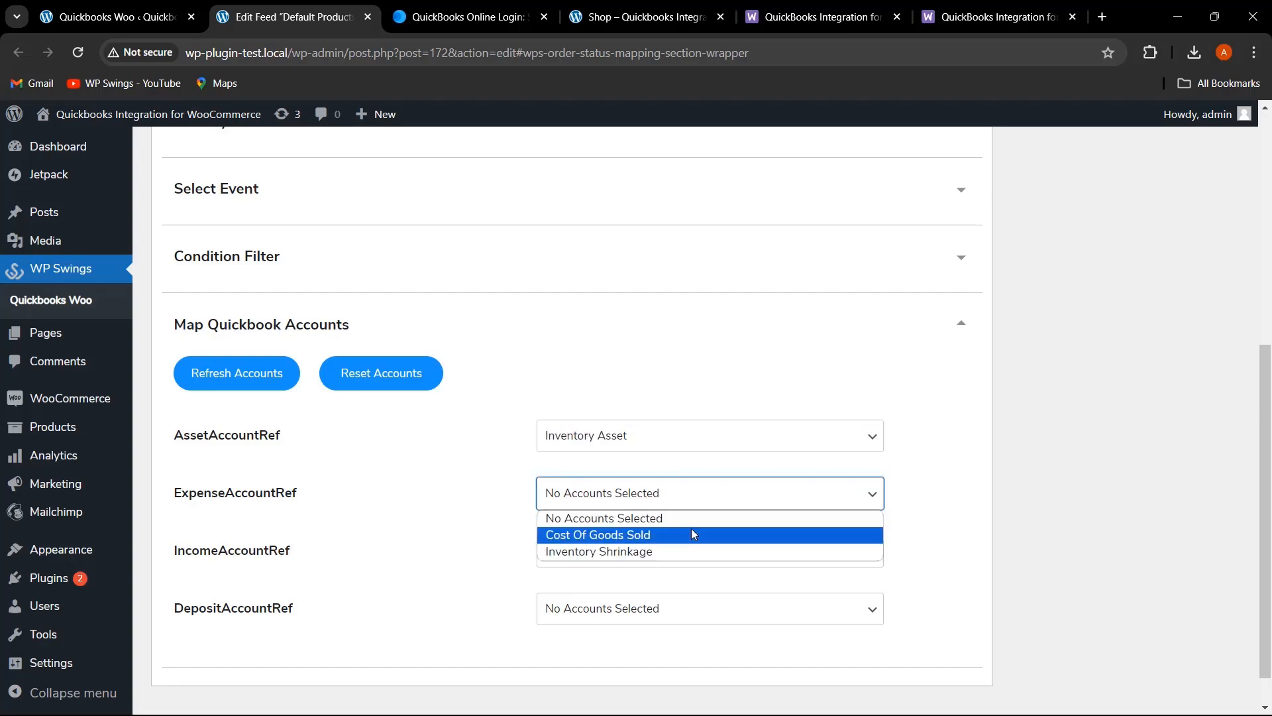
click(704, 538)
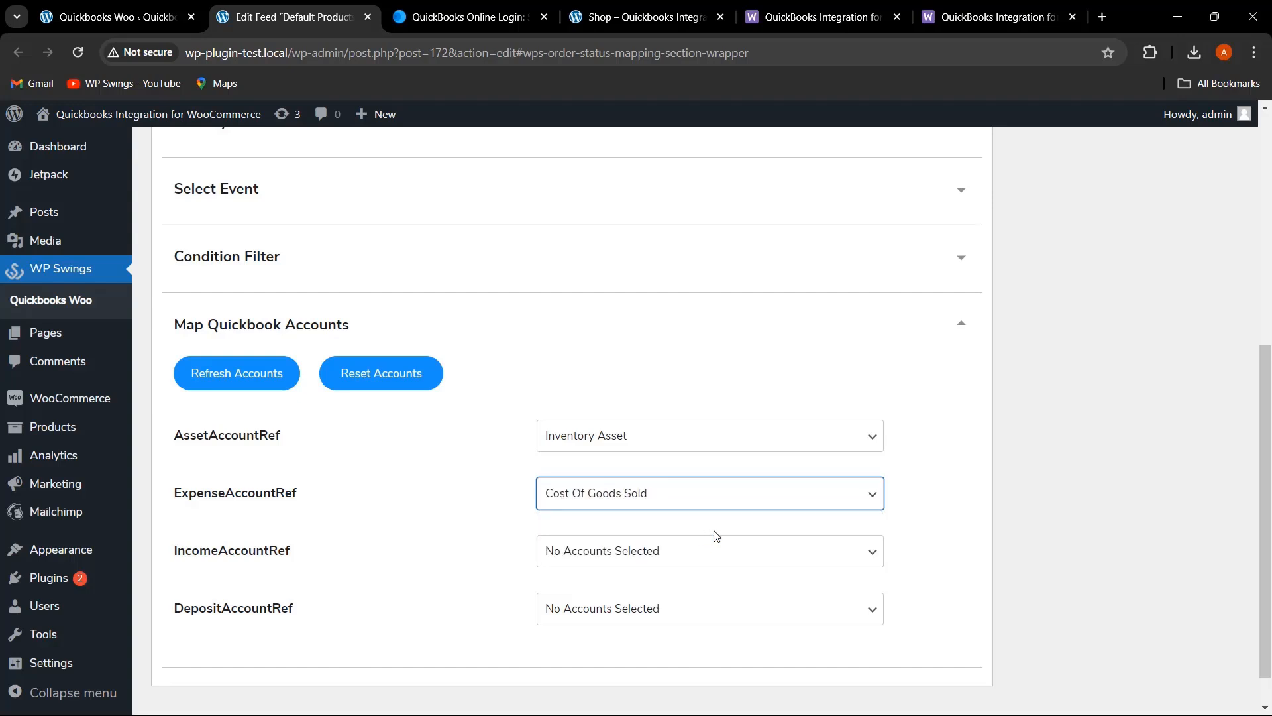
click(727, 555)
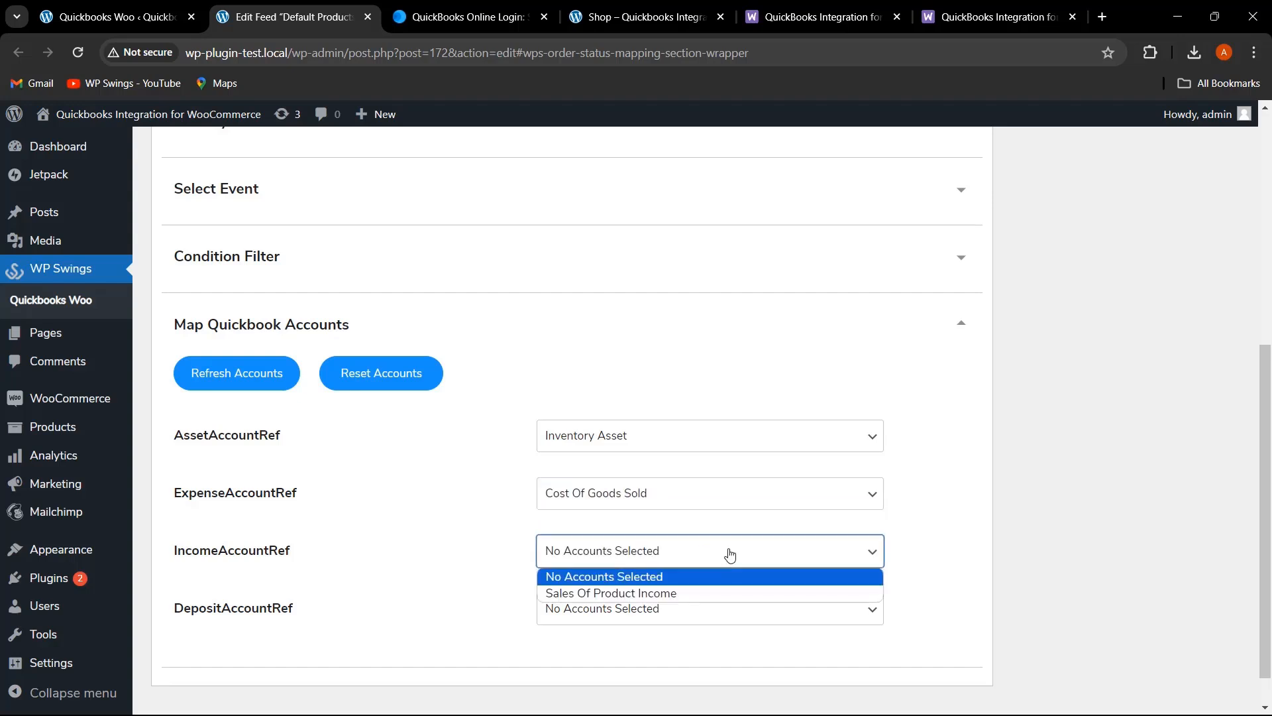
click(722, 595)
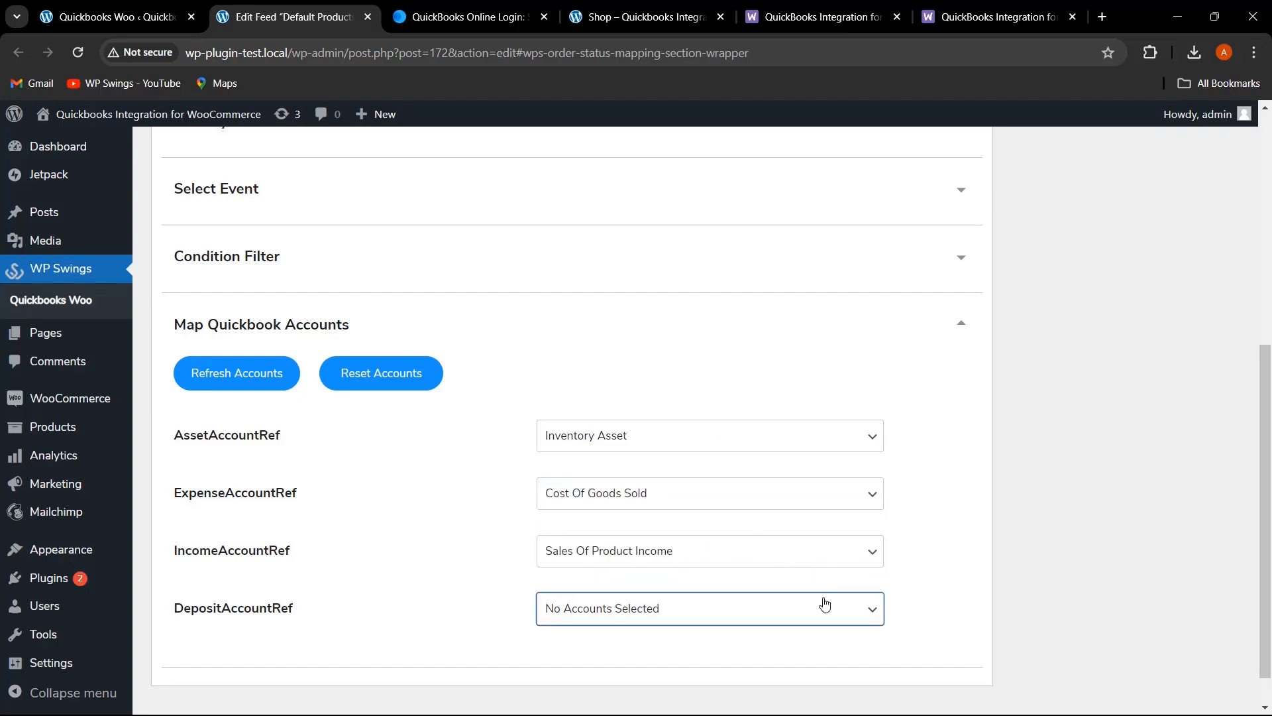
click(847, 610)
click(822, 518)
- Review the account mappings and update the Default Products Feed to save them
scroll(537, 459, up, 2)
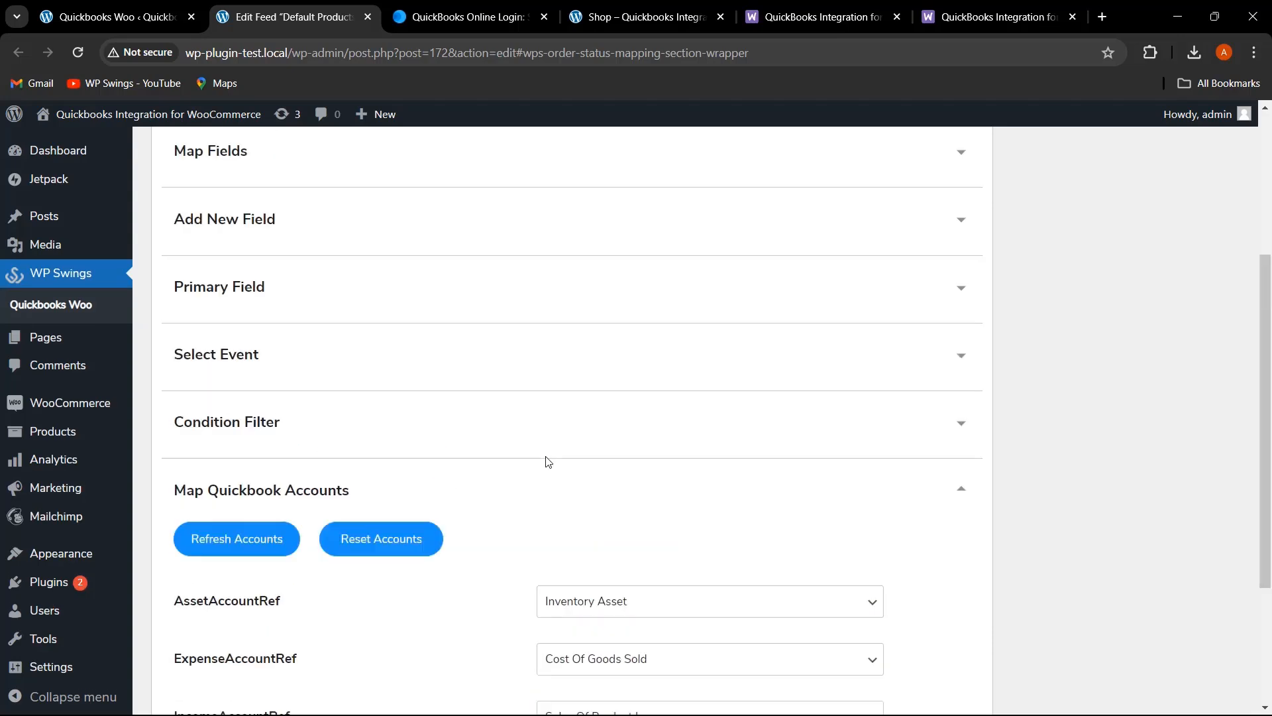
scroll(549, 462, down, 1)
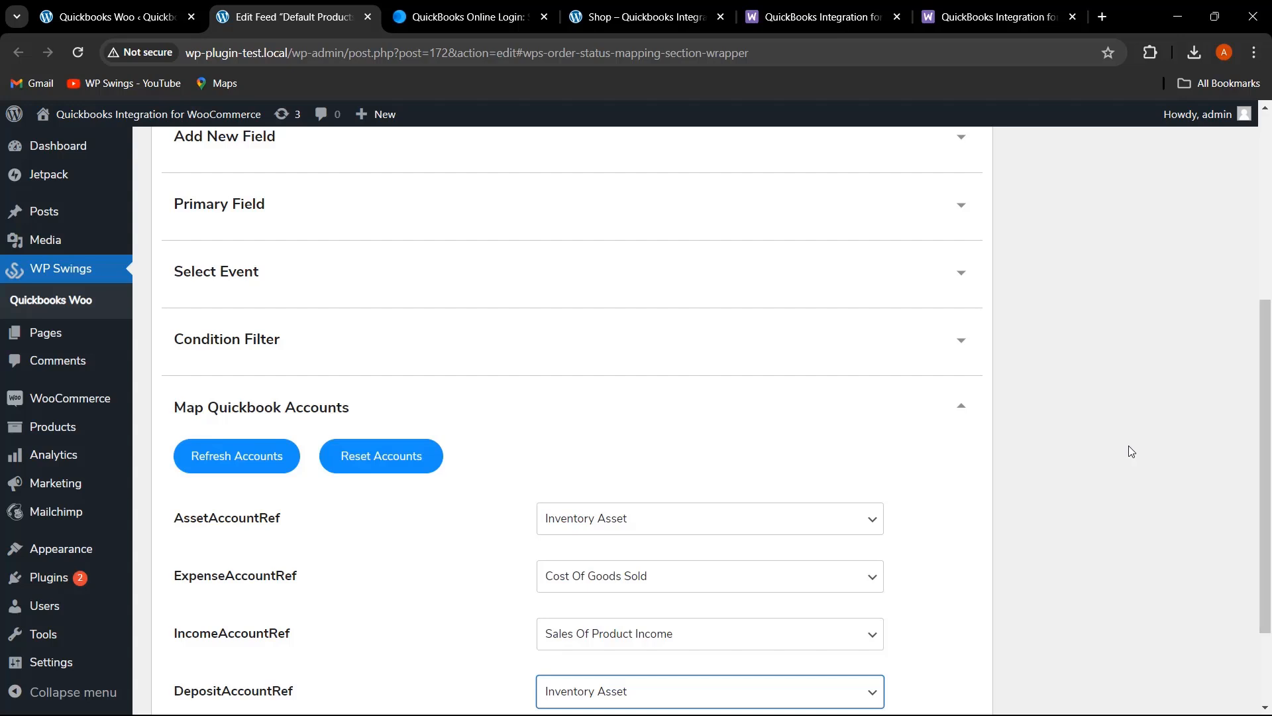
scroll(568, 406, down, 1)
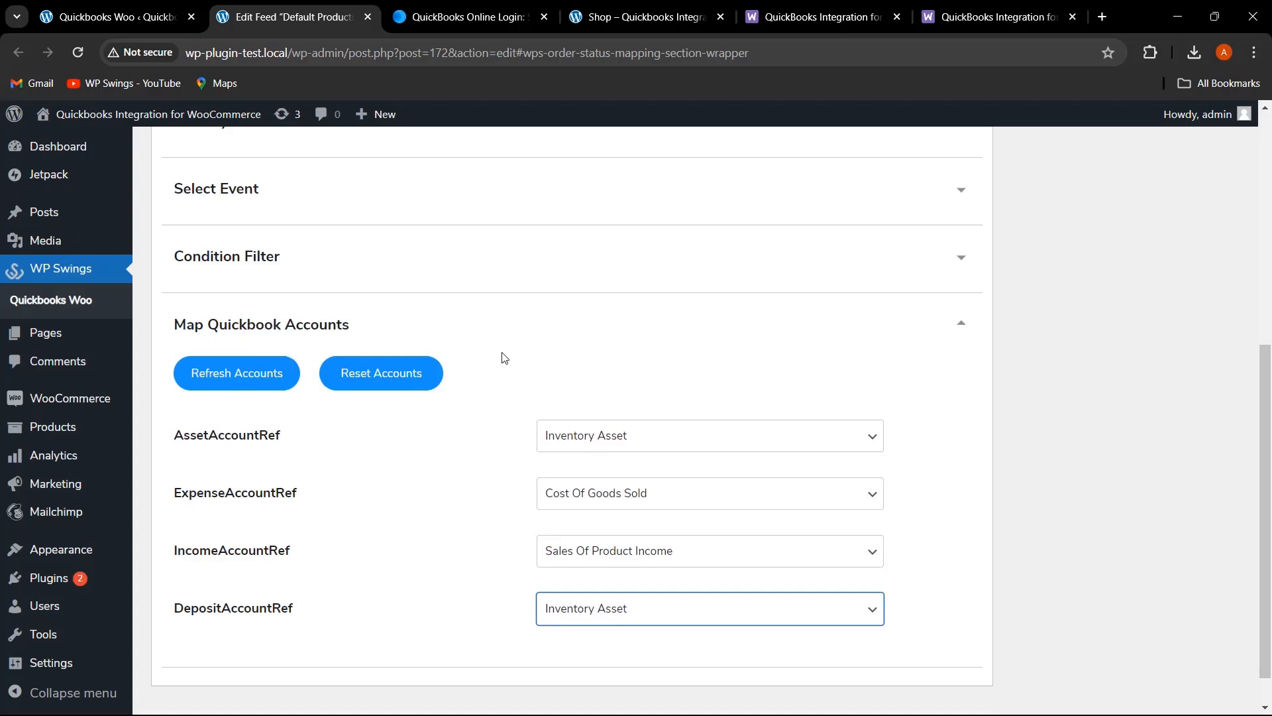
scroll(503, 358, up, 5)
click(1215, 345)
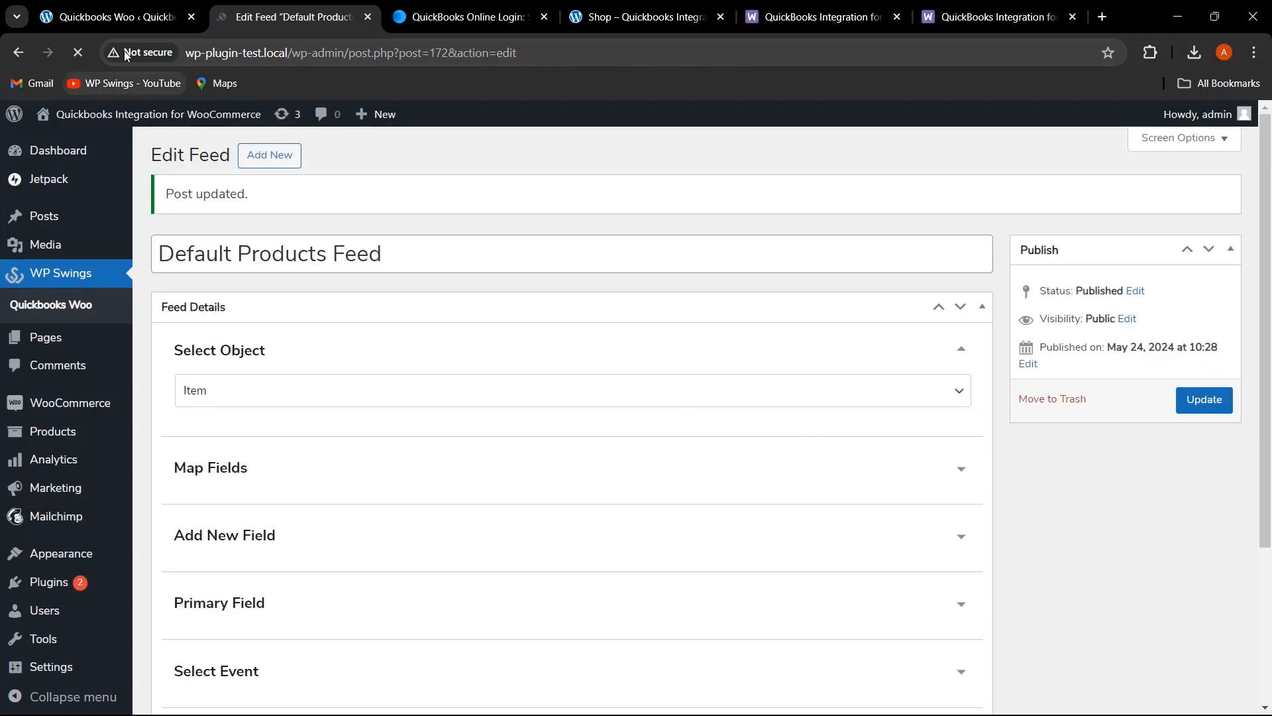
- Return to the plugin dashboard and review the connection status, synced record counters and help options
click(125, 15)
click(394, 396)
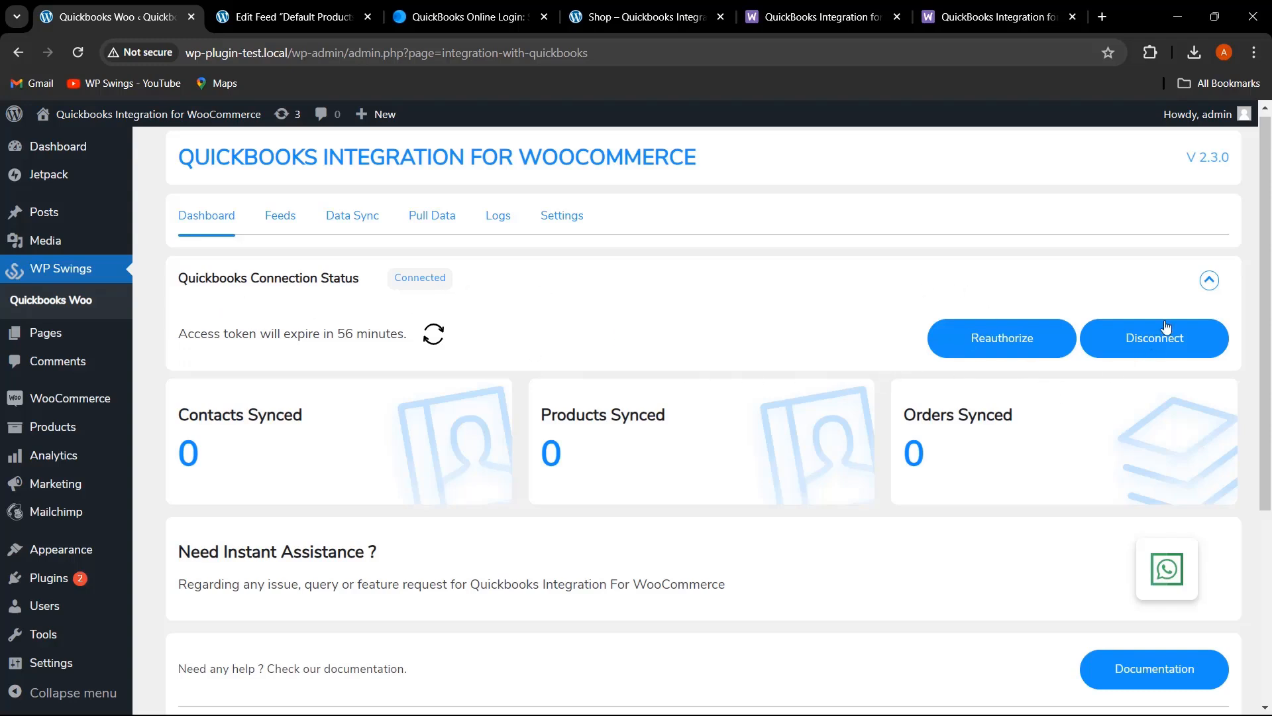
scroll(773, 551, down, 1)
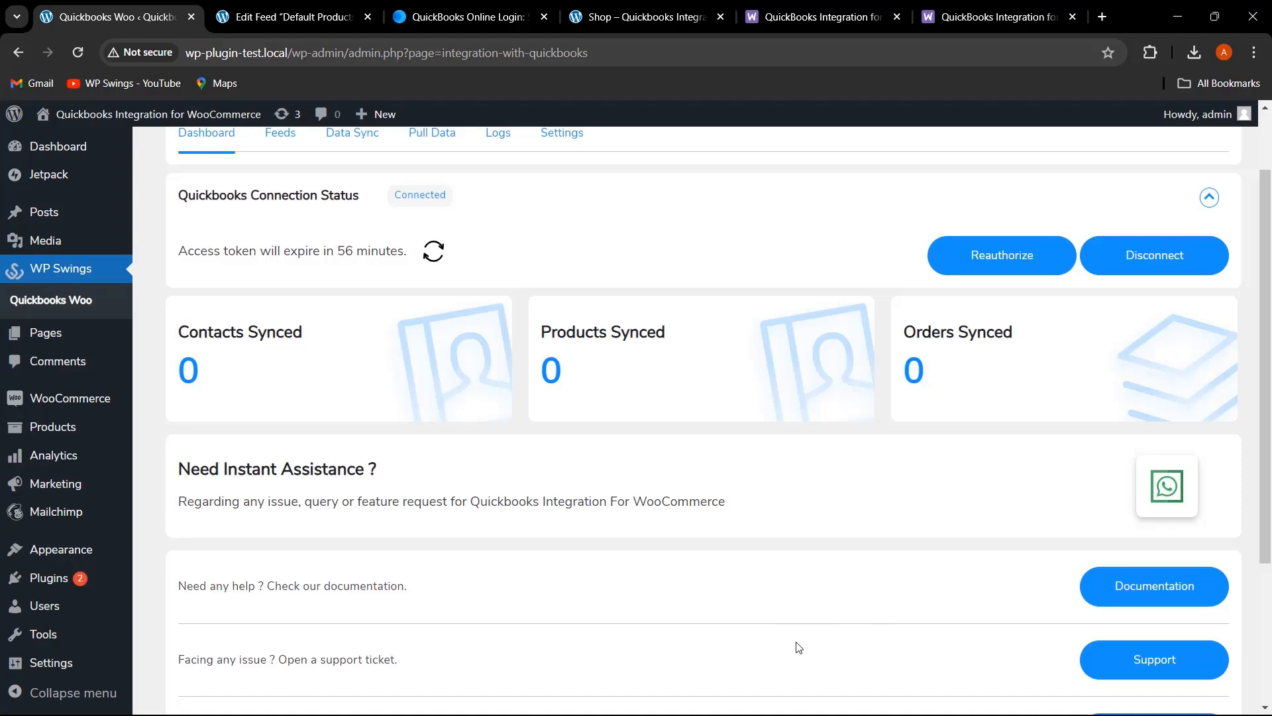
scroll(791, 641, up, 1)
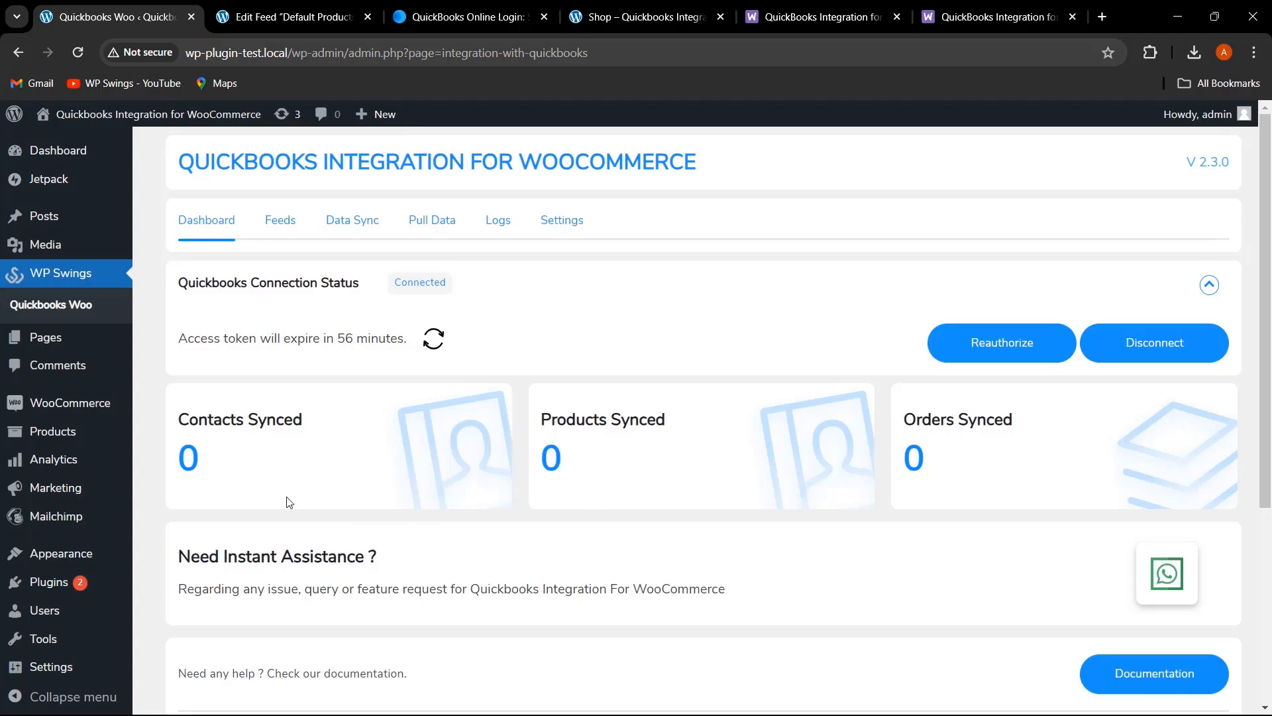
- Open the plugin's data sync page and expand the Bulk Data Sync and One Click Sync sections
click(349, 224)
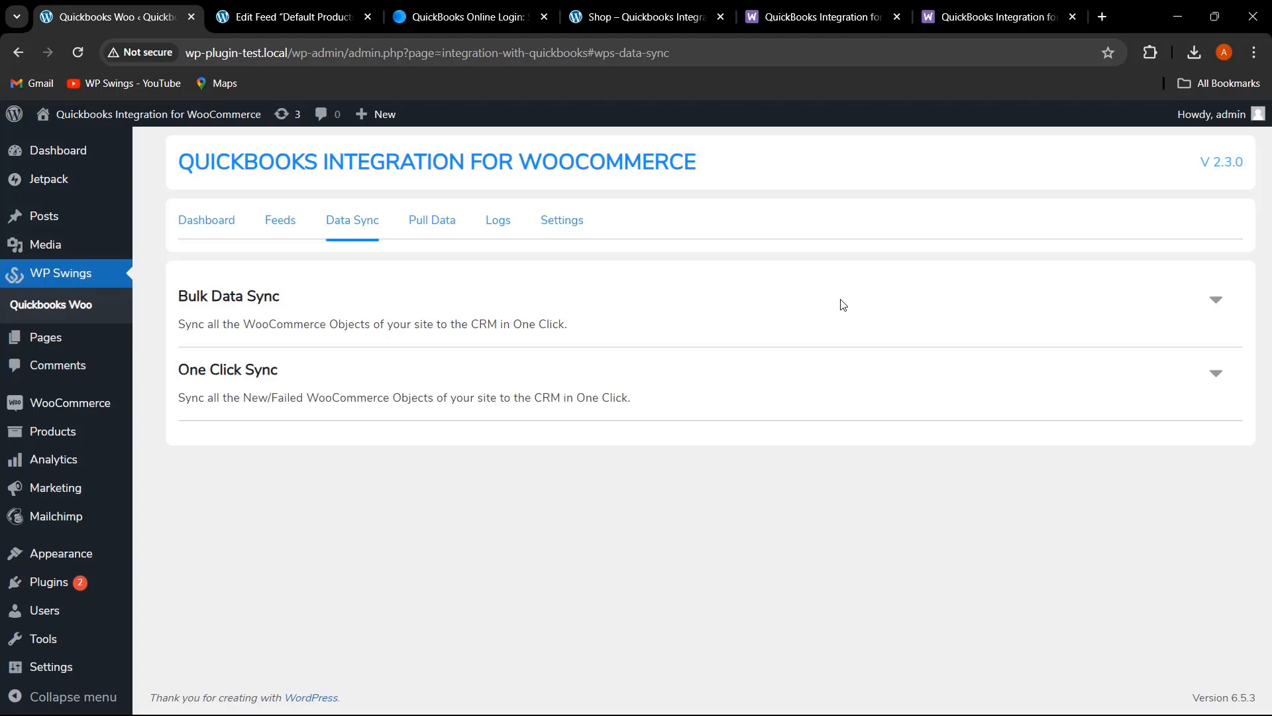
click(1215, 301)
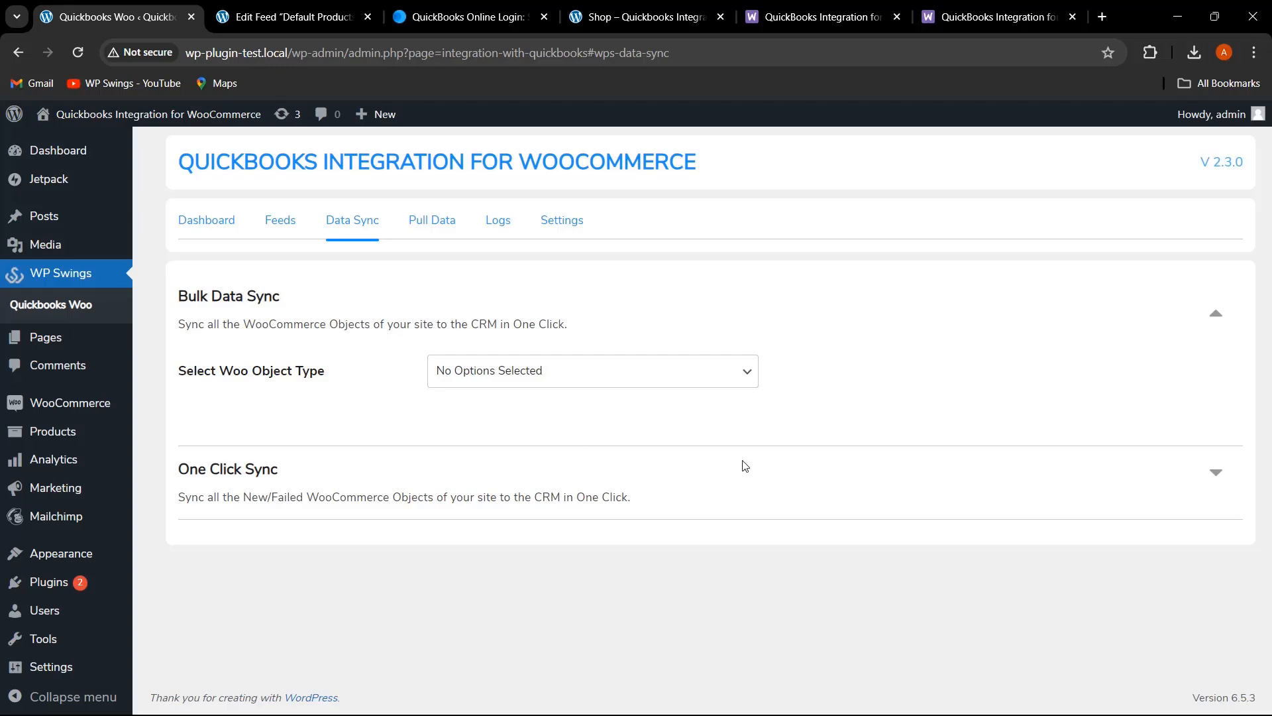
click(1218, 474)
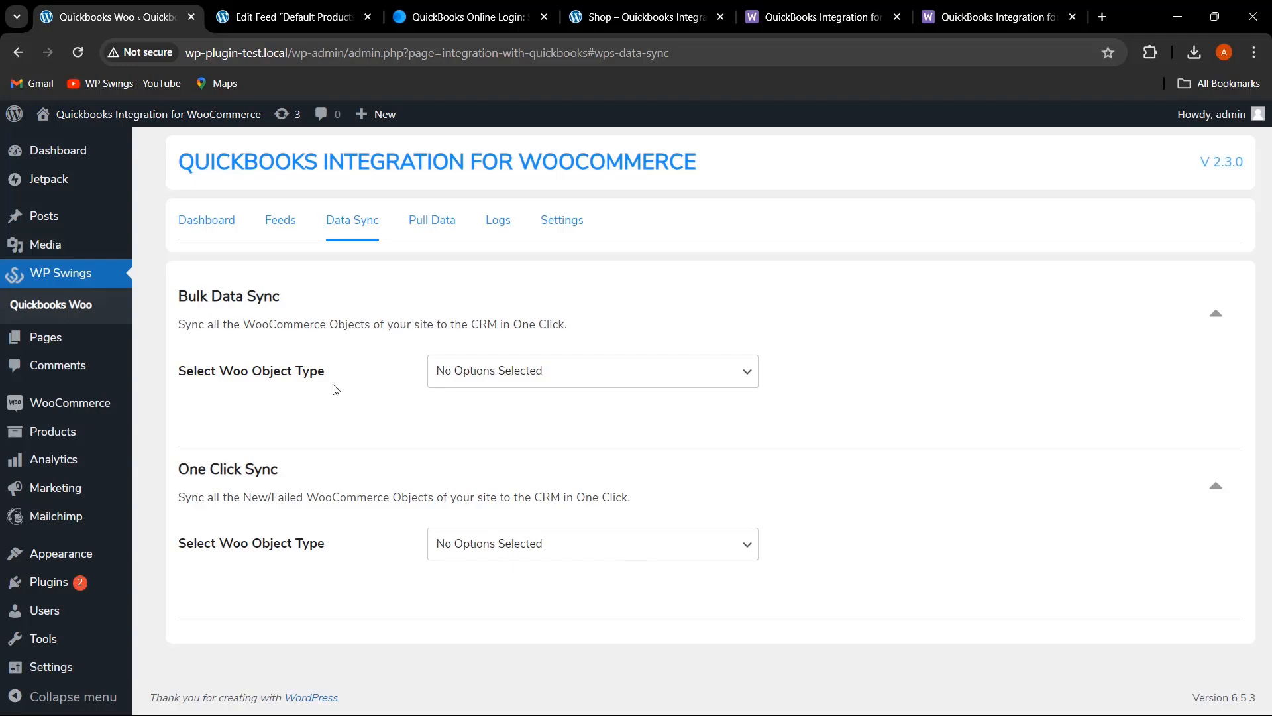
drag(189, 469, 303, 471)
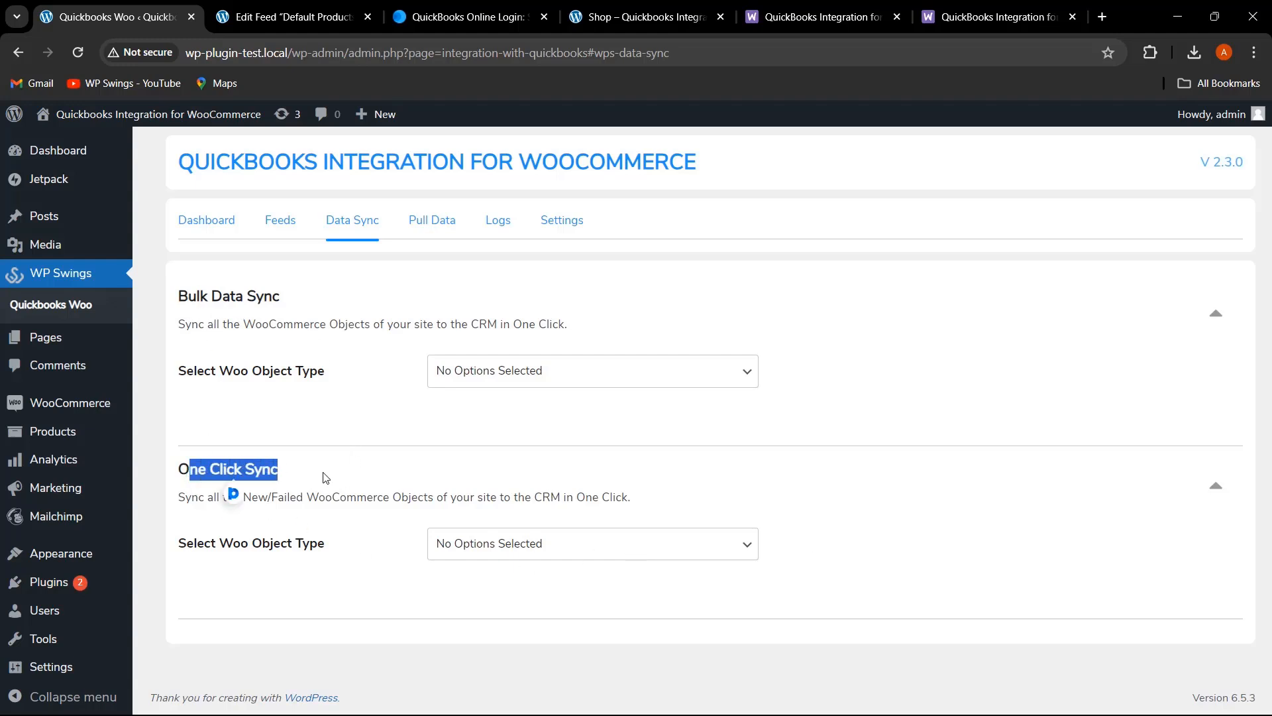
click(325, 477)
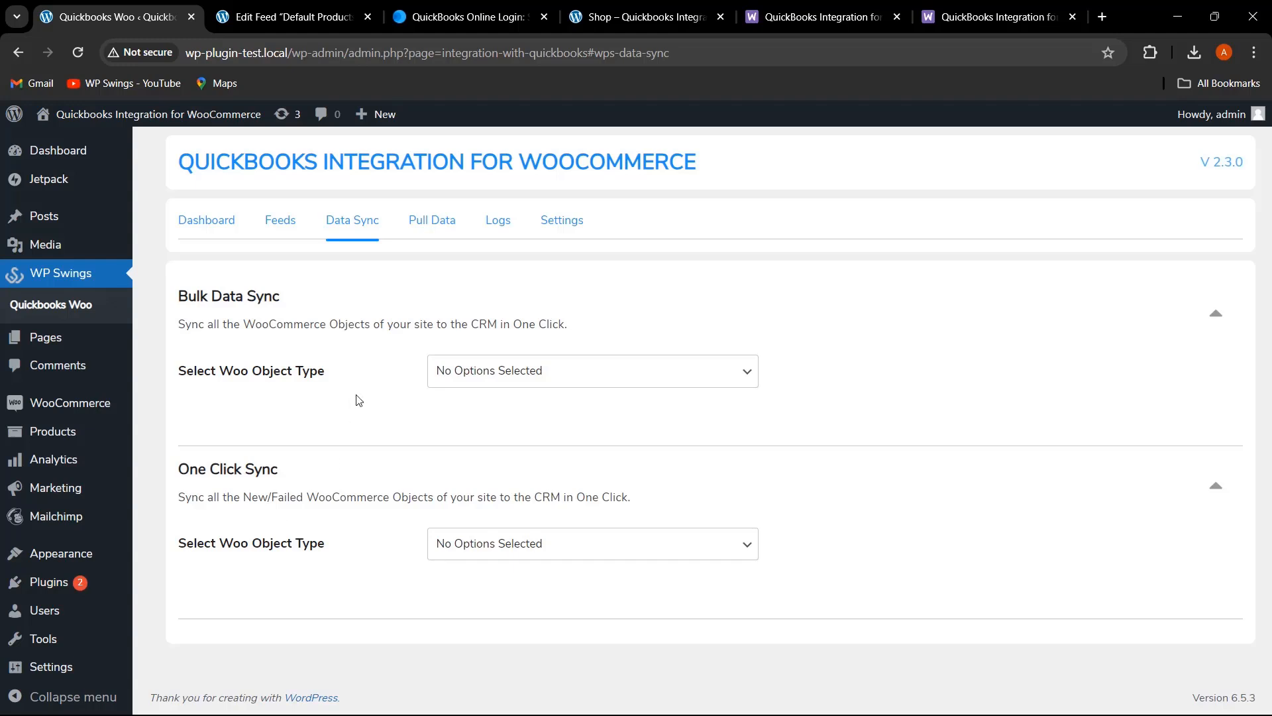
- Choose Products as the Woo object type for Bulk Data Sync
drag(292, 299, 156, 295)
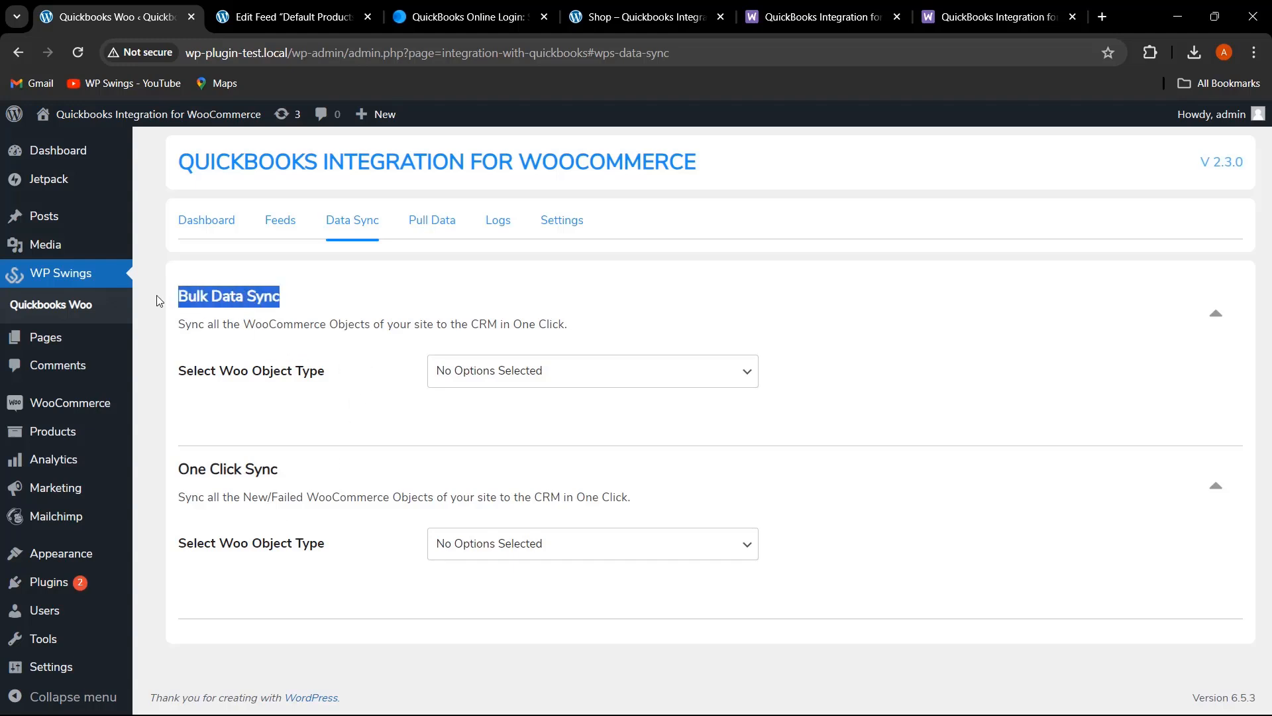
click(542, 373)
click(513, 418)
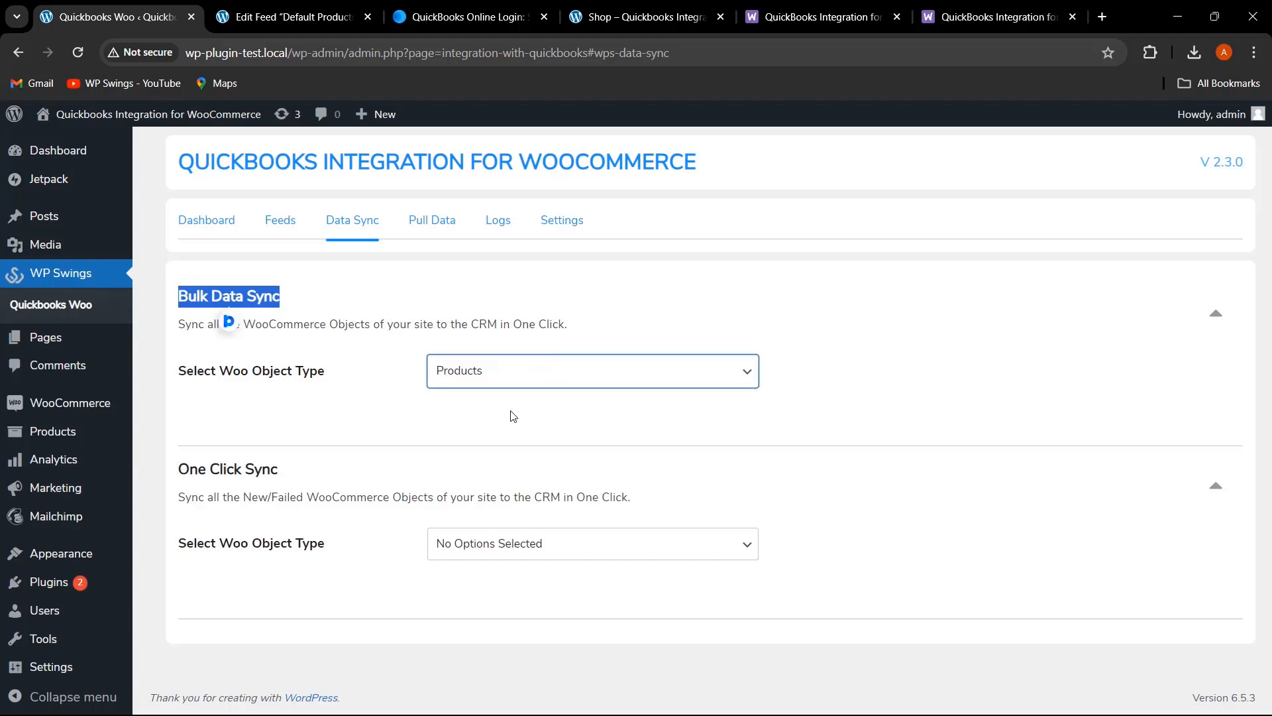
- Bulk sync the products to QuickBooks using the Default Products Feed and close the completion notice
click(484, 426)
click(497, 466)
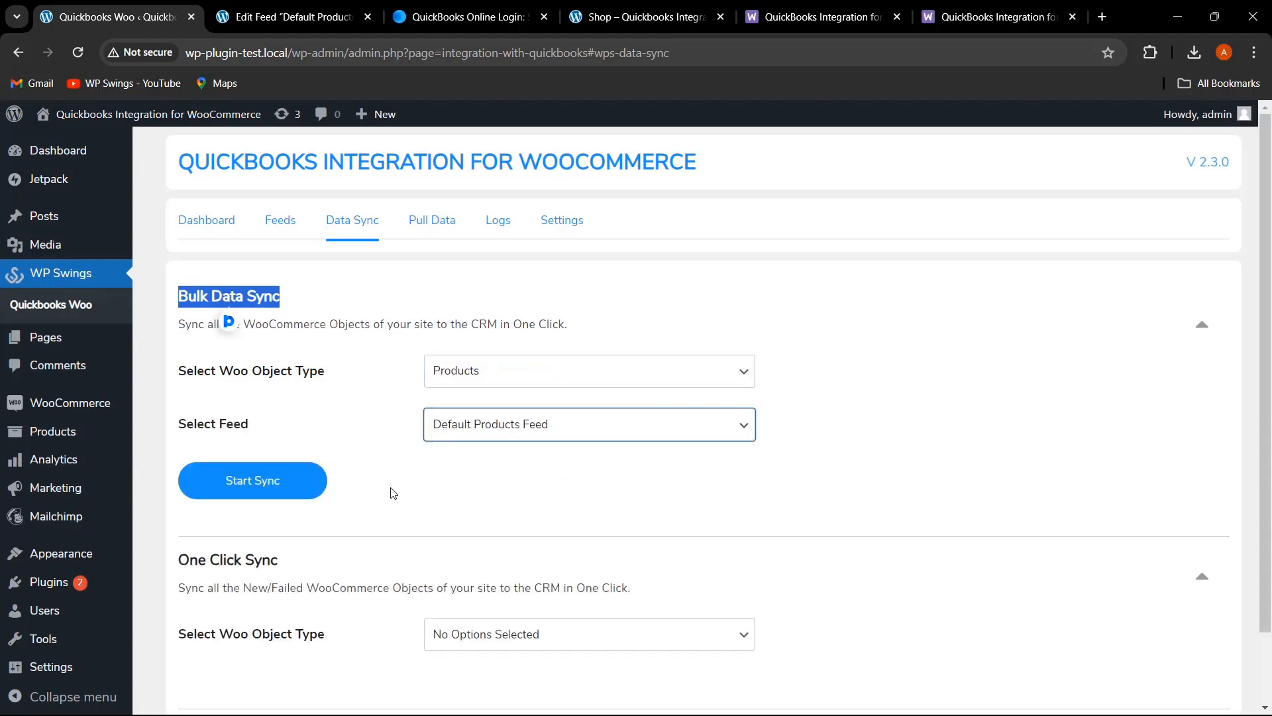
click(283, 486)
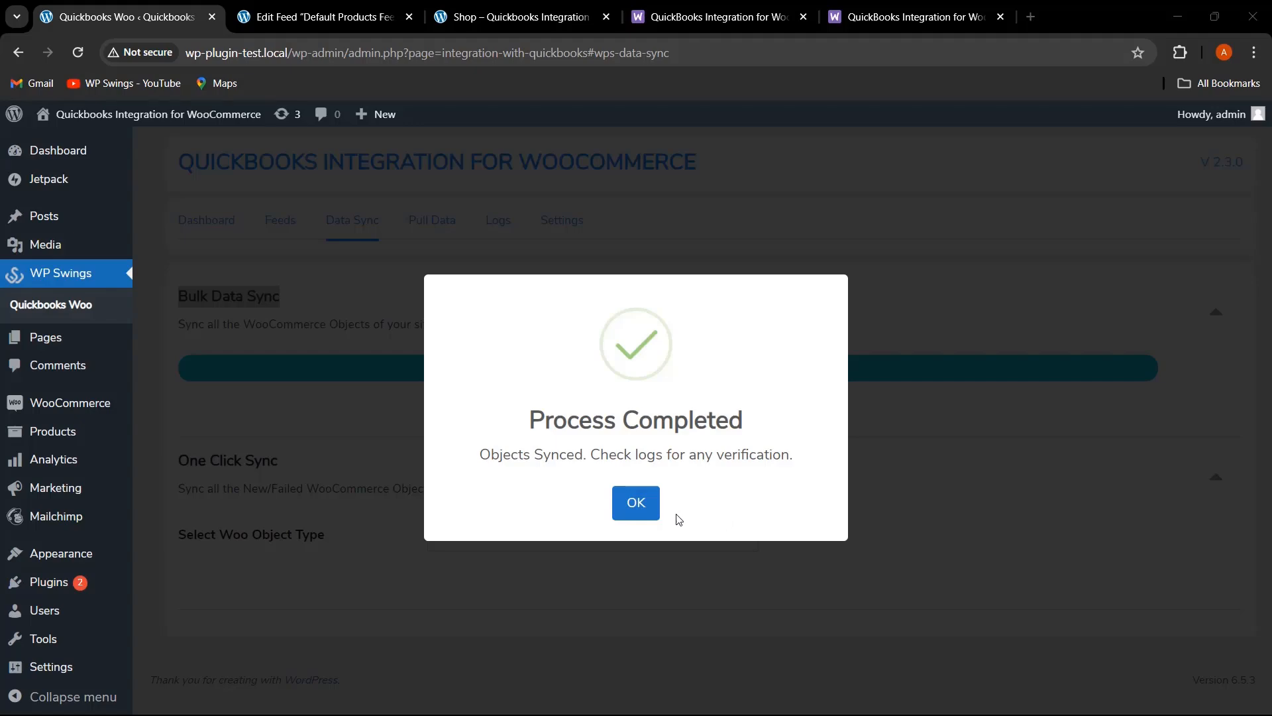
click(640, 507)
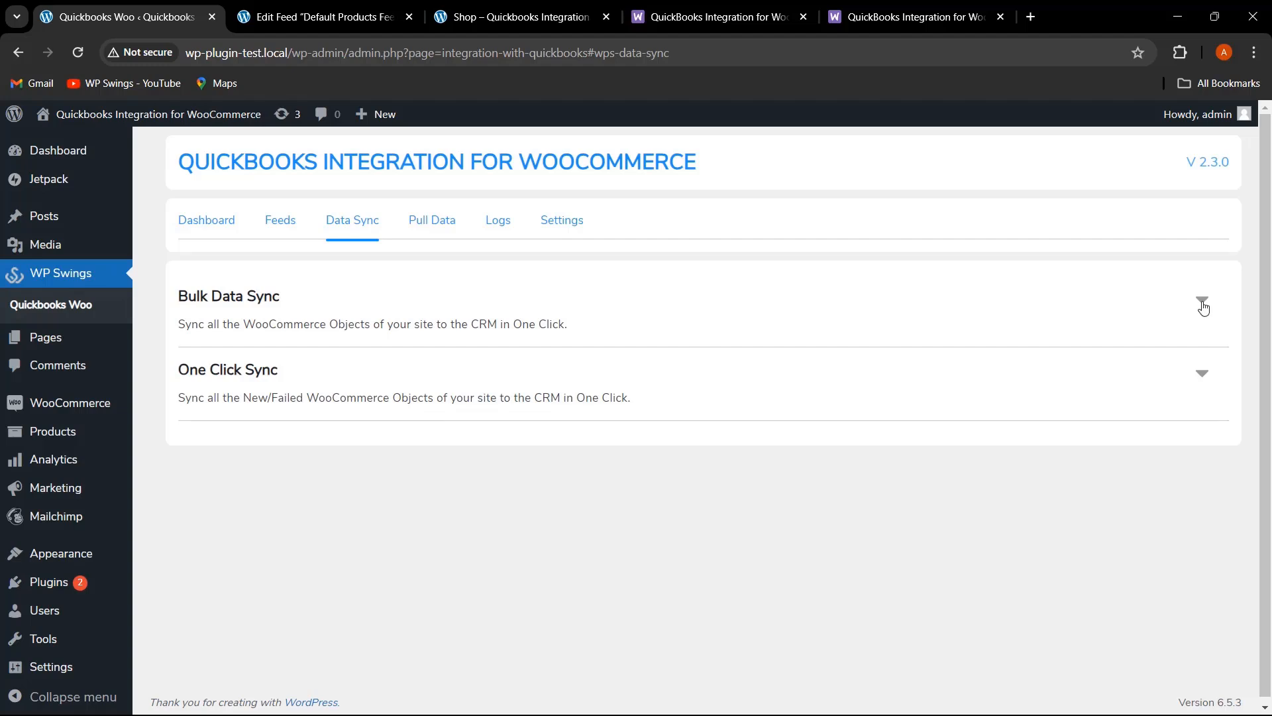
- Bulk sync the Customer object type with the Default Customer Feed and close the completion notice
click(1203, 301)
click(619, 376)
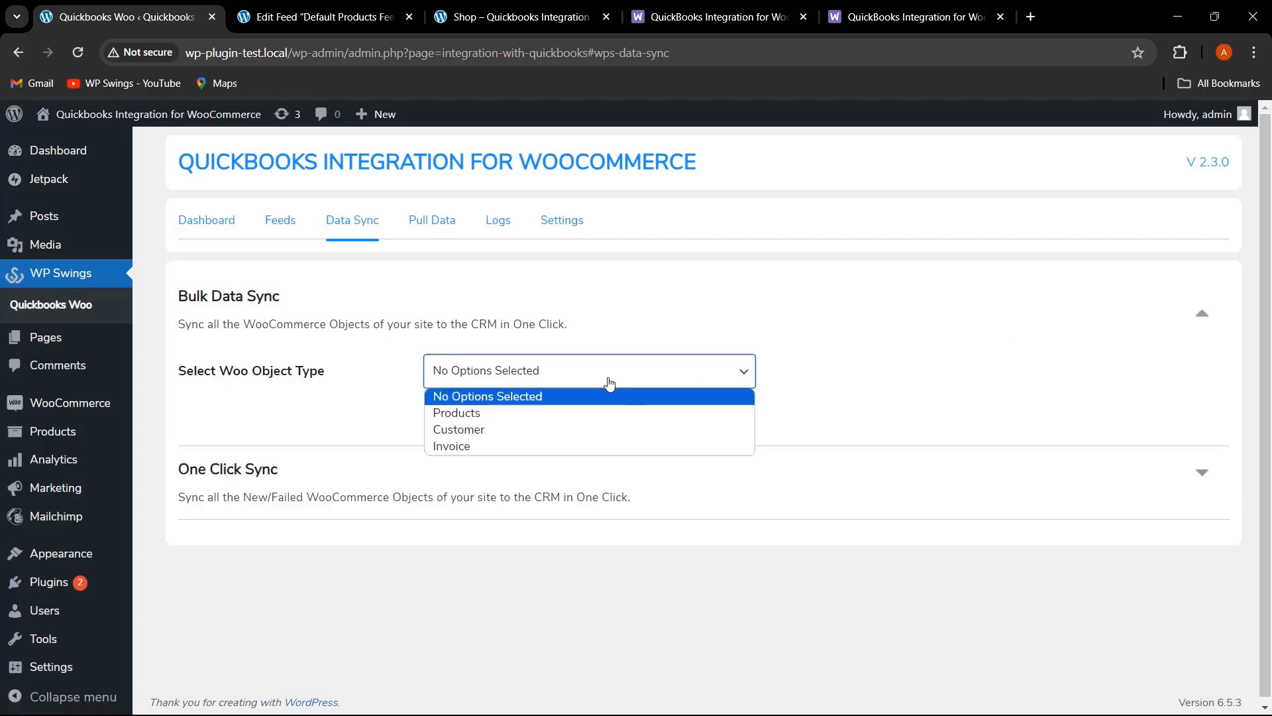
click(554, 431)
click(583, 421)
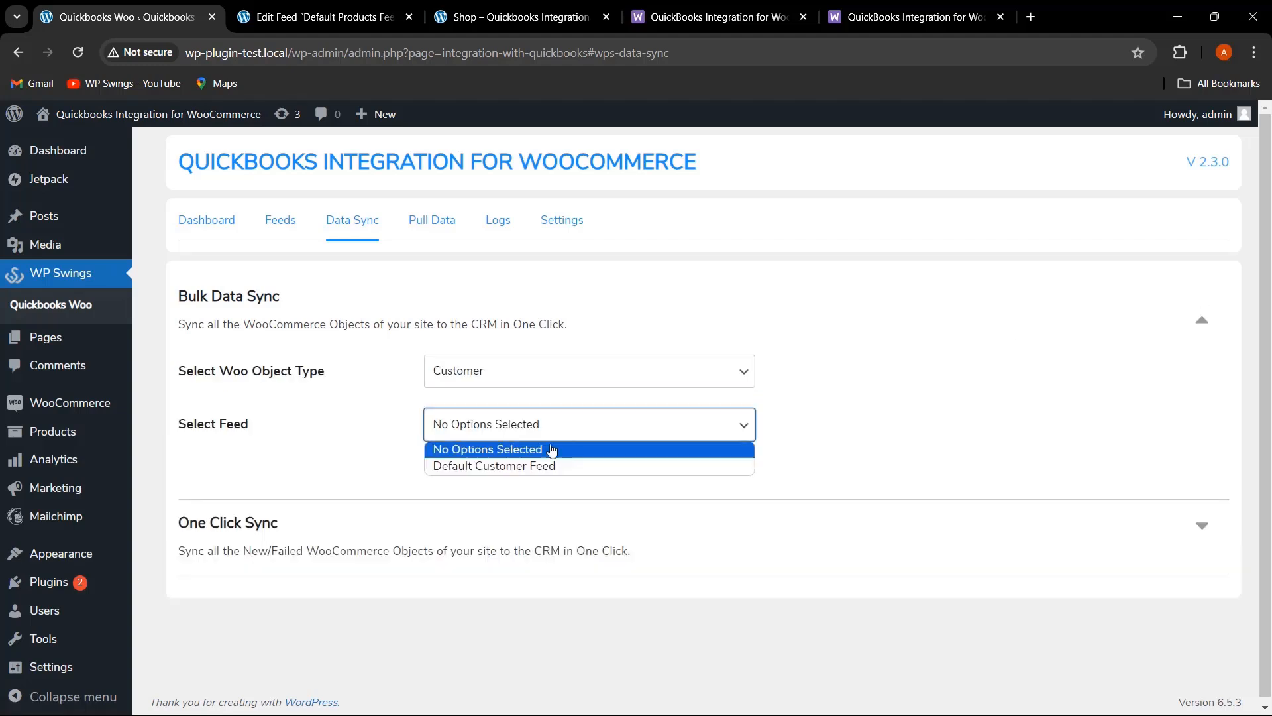
click(552, 464)
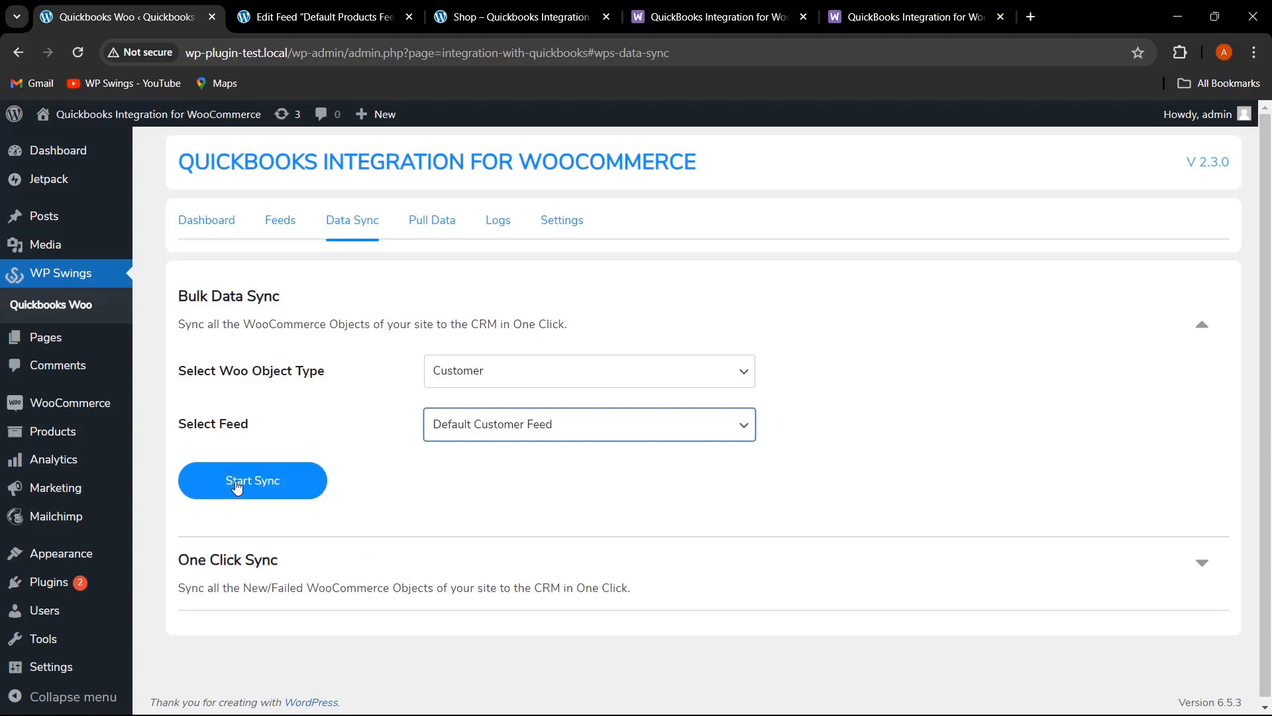
click(236, 486)
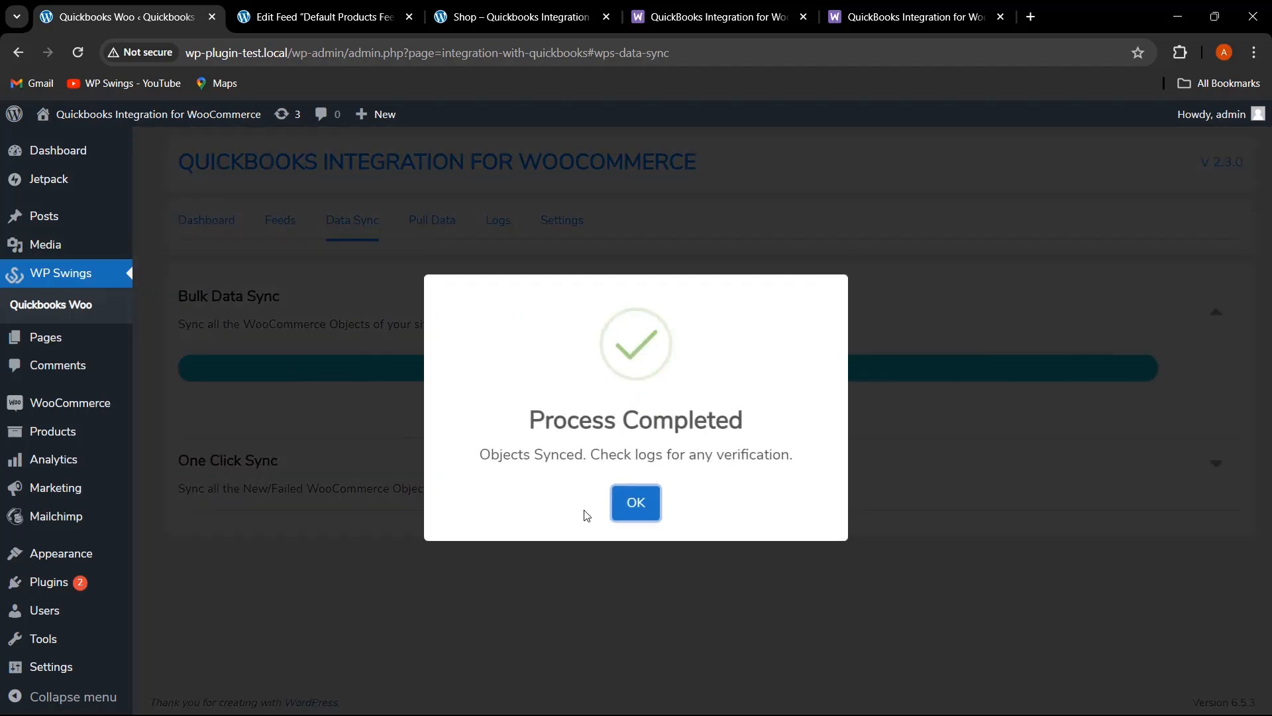
click(636, 502)
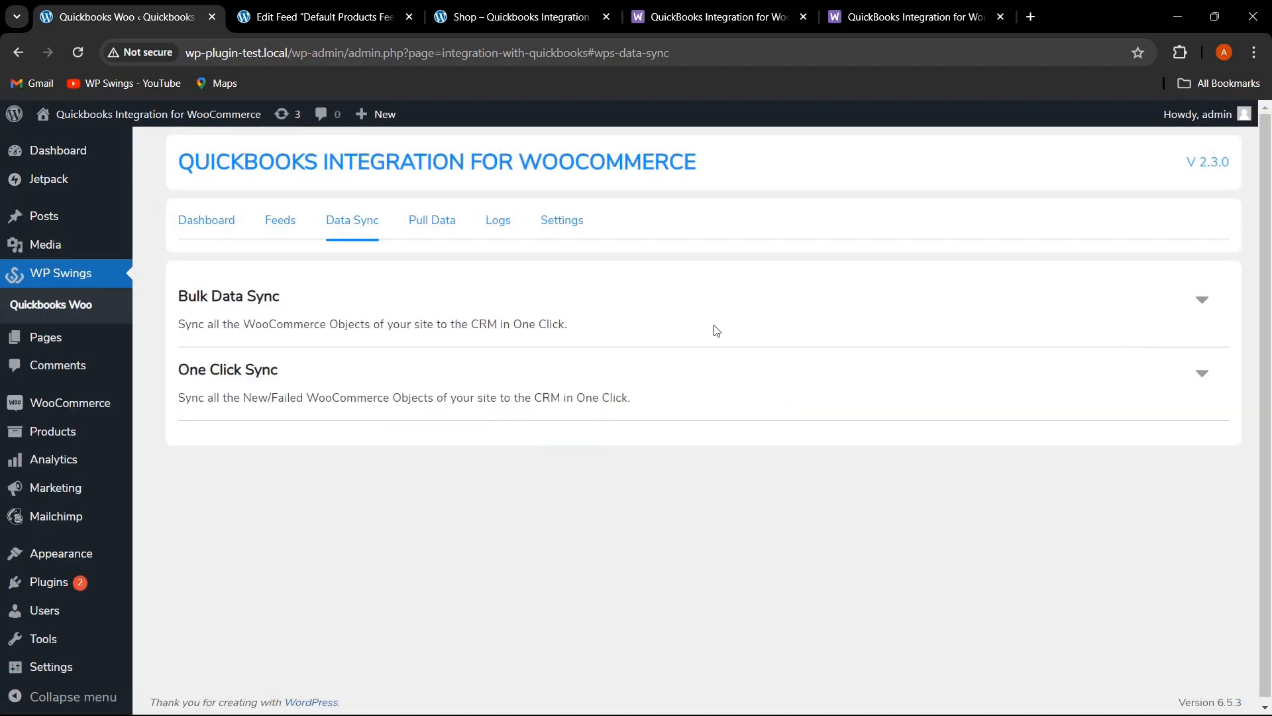
- Bulk sync the Invoice object type with the Default Invoice Feed
click(1204, 303)
click(633, 386)
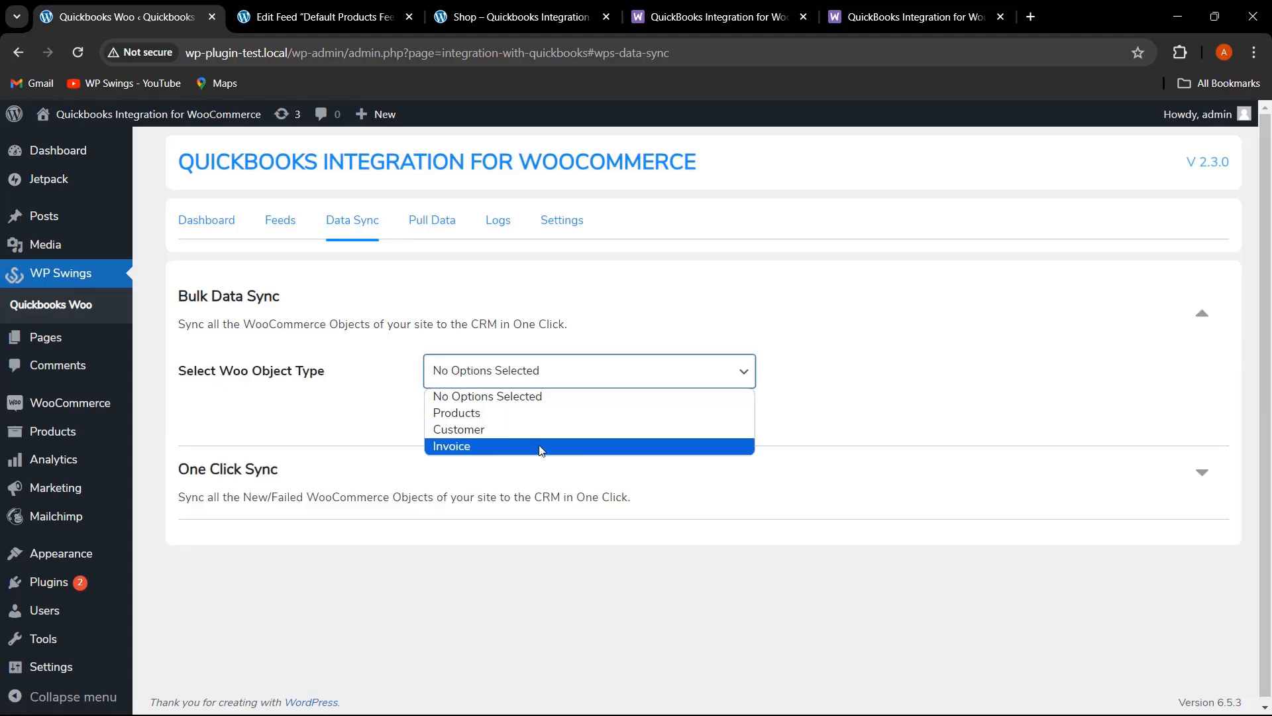
click(541, 446)
click(506, 424)
click(507, 463)
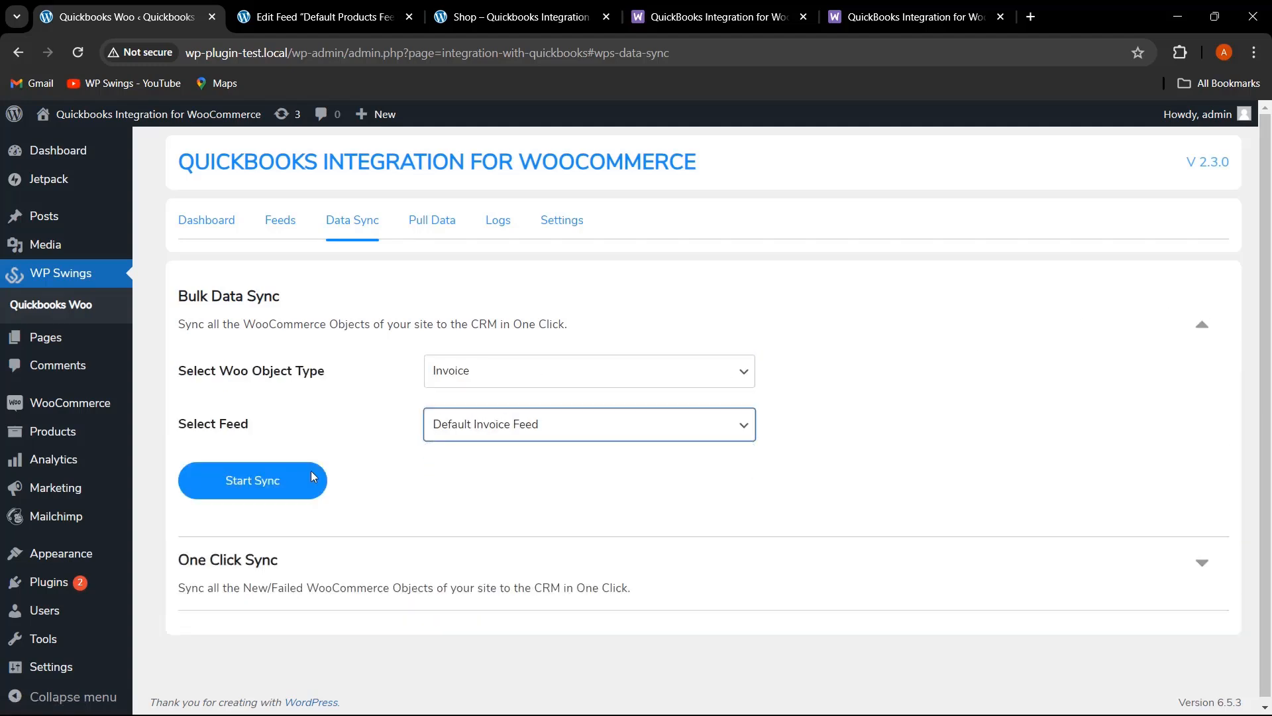
click(258, 478)
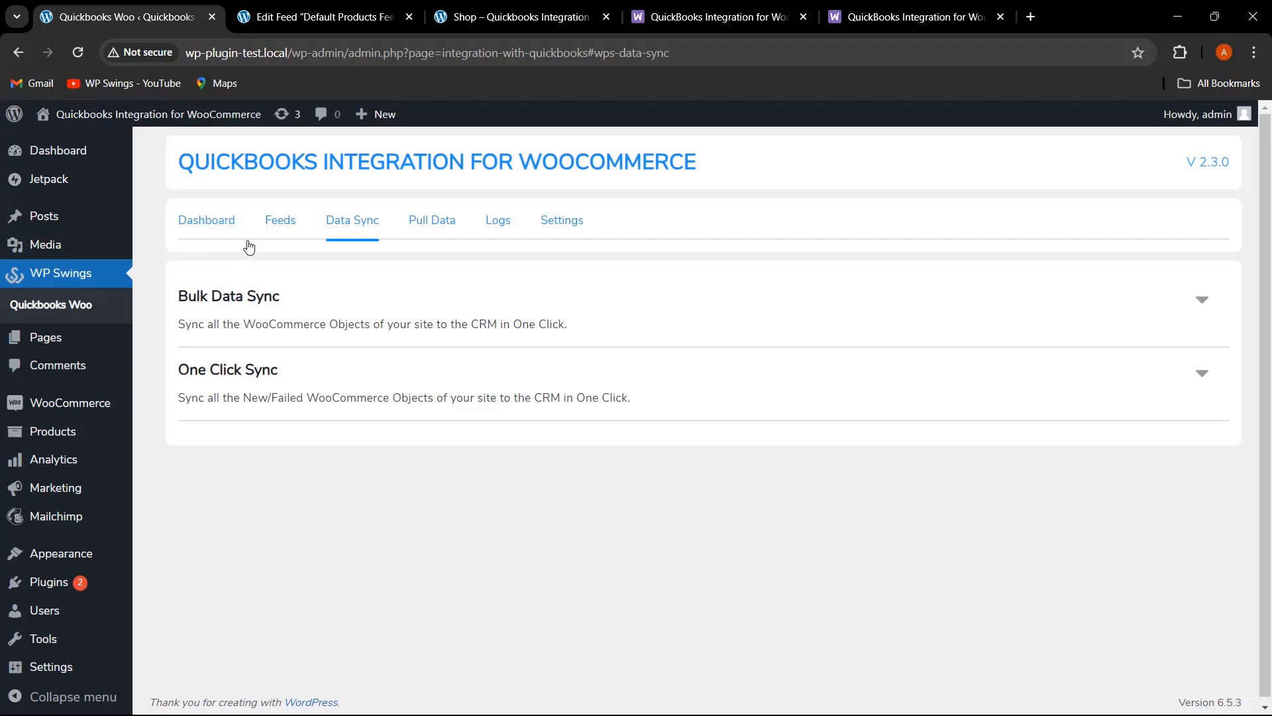
- Return to the plugin dashboard and review the synced contacts, products and orders counters
right_click(210, 227)
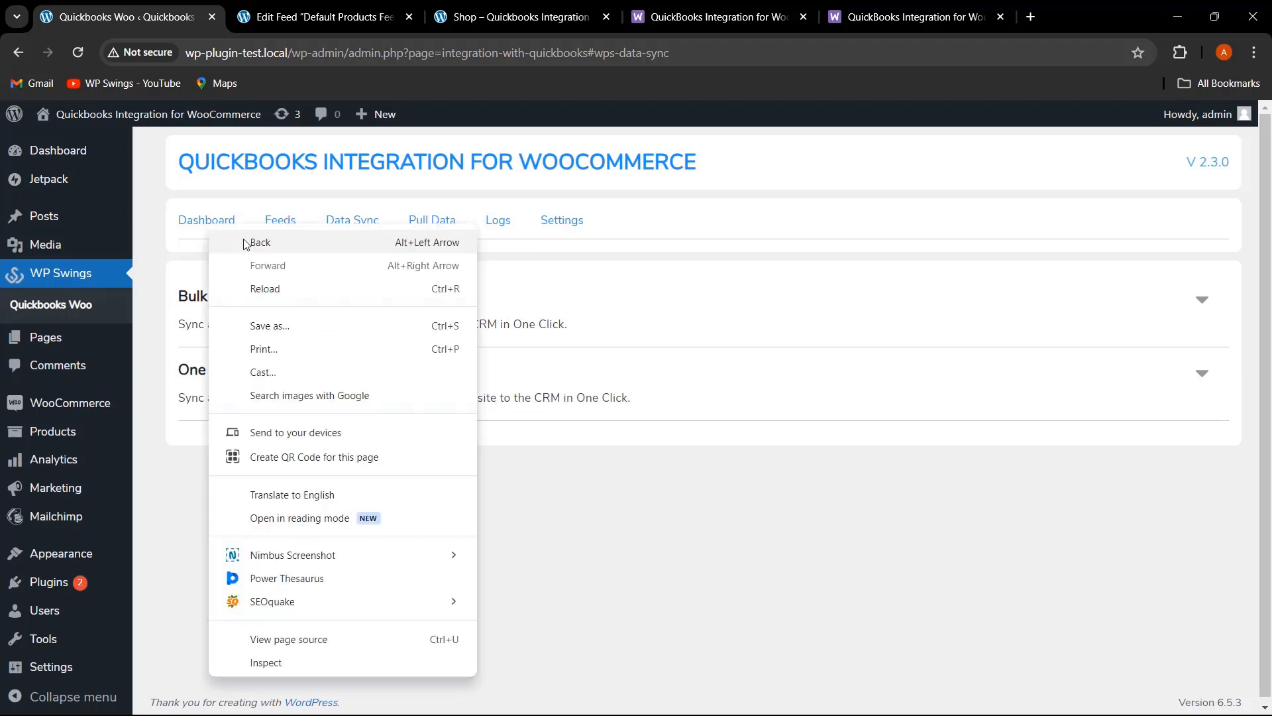
click(200, 226)
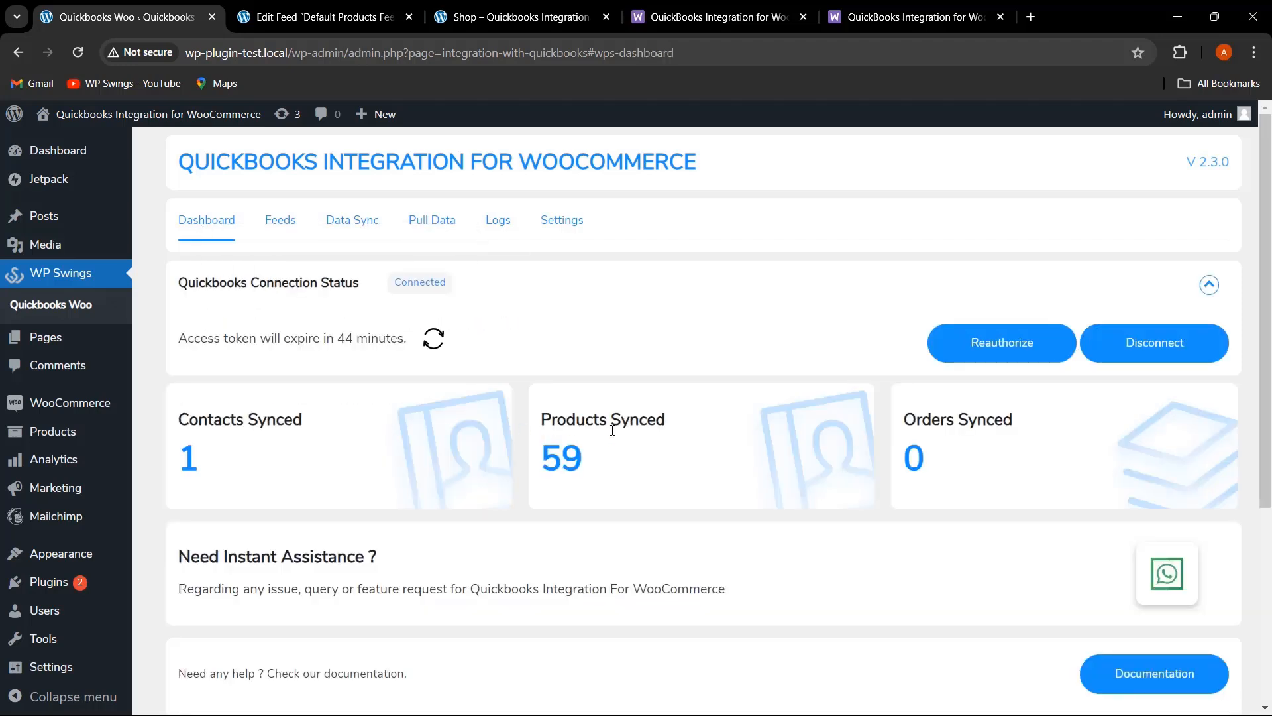
drag(705, 420, 546, 415)
drag(303, 424, 174, 426)
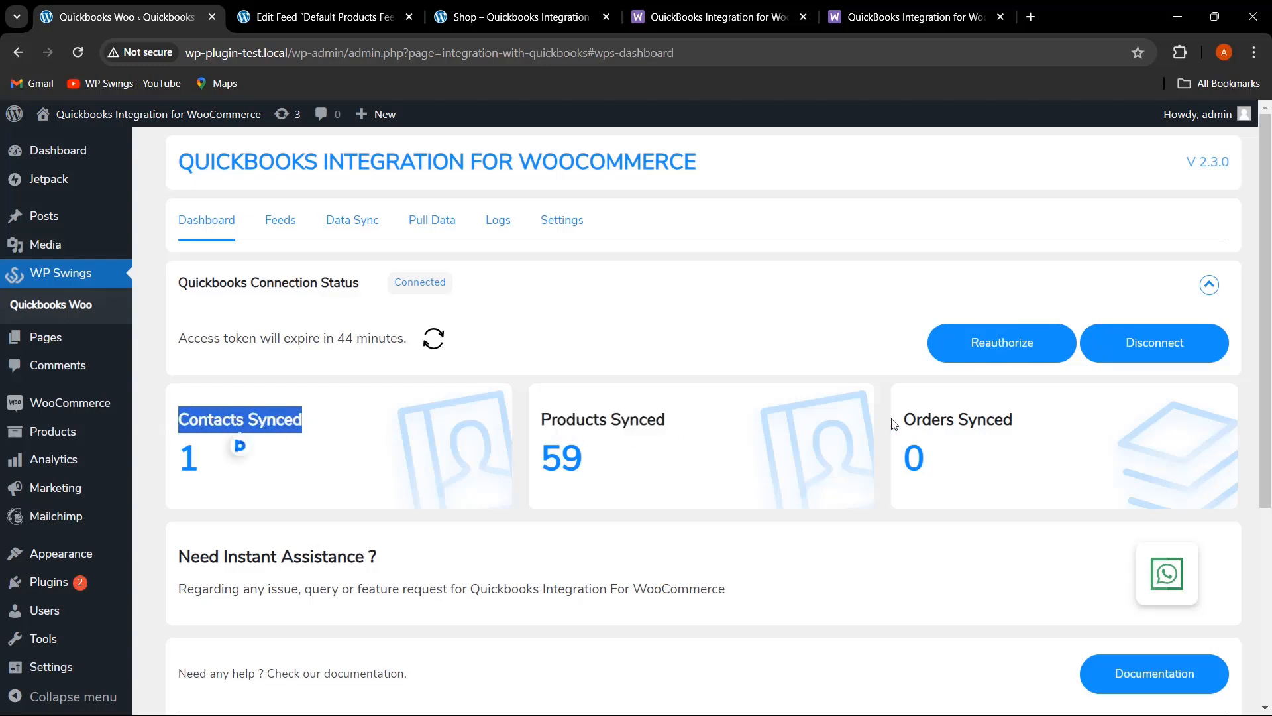
drag(1017, 425, 934, 488)
click(906, 448)
click(725, 491)
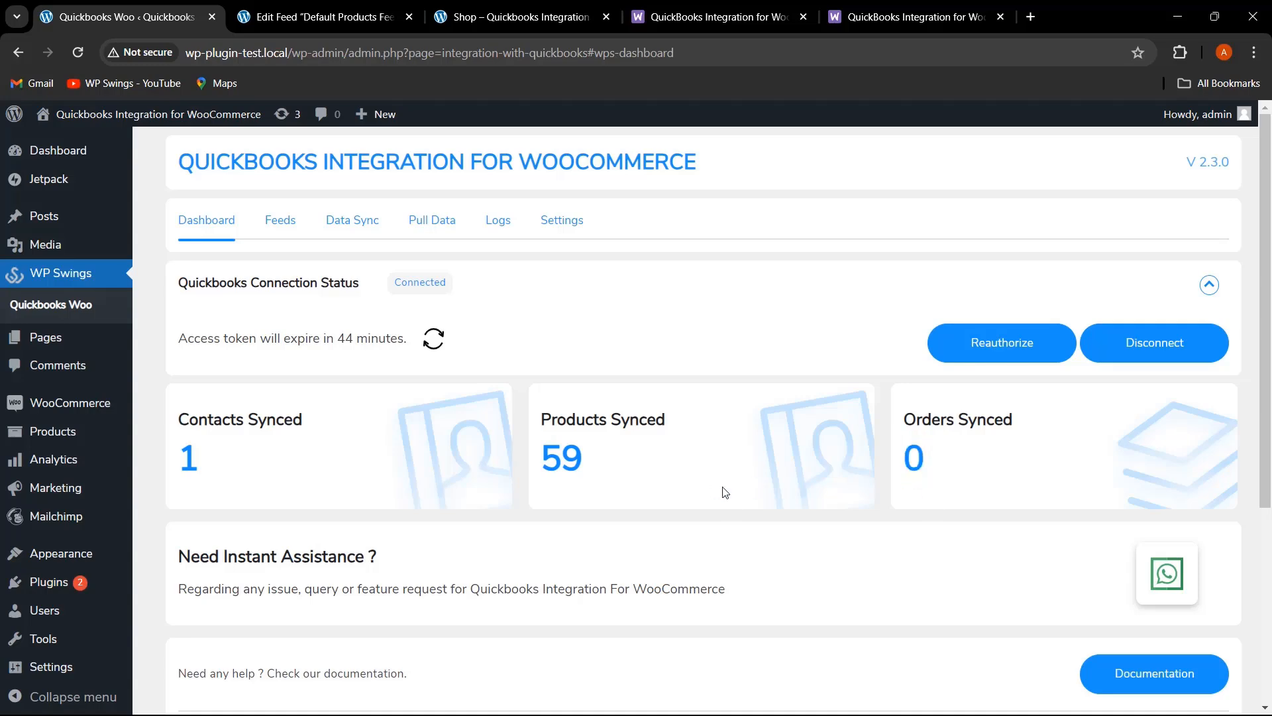
- Open the plugin's sync log and filter it by the Item-Update QuickBooks object
click(498, 221)
scroll(417, 264, up, 2)
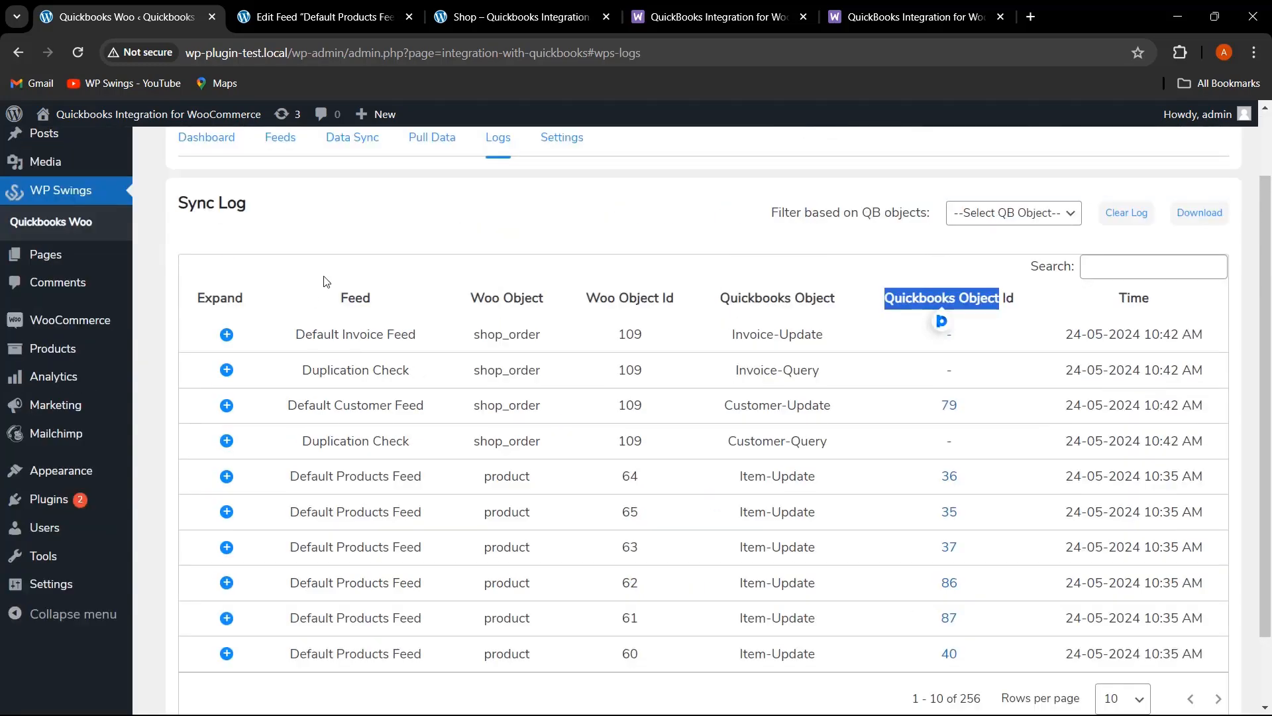
click(631, 242)
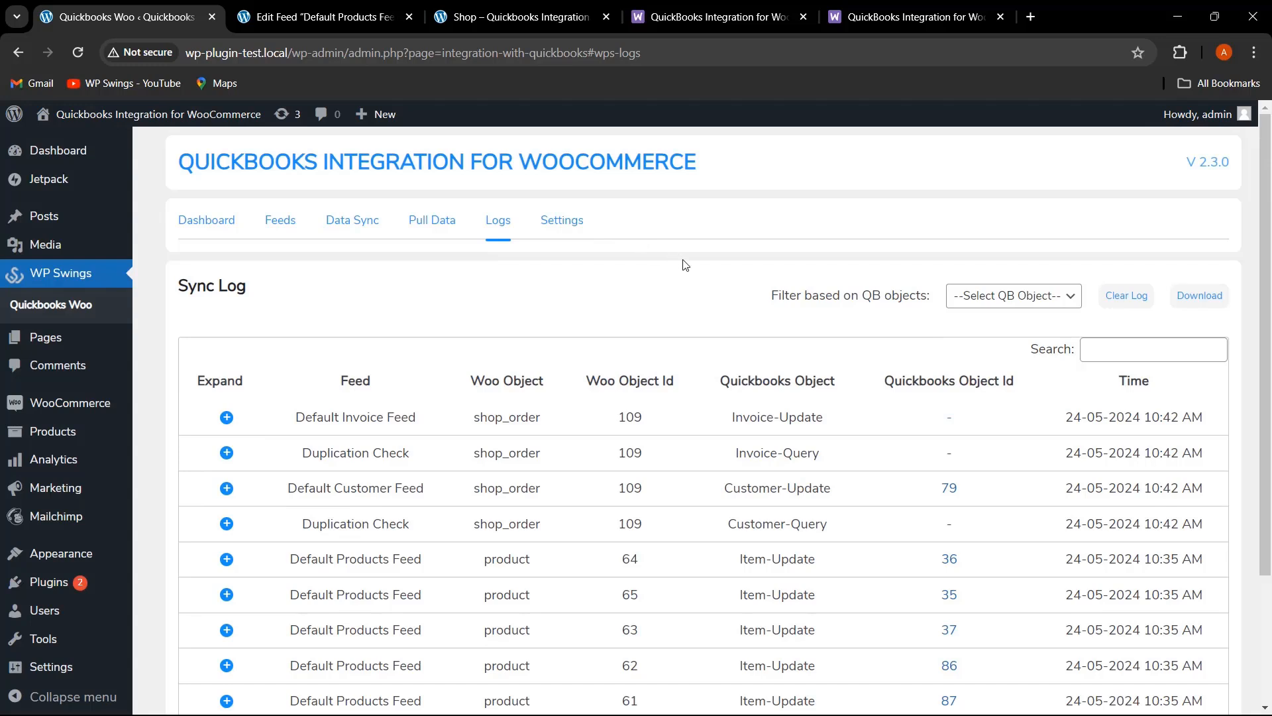
drag(267, 292, 169, 281)
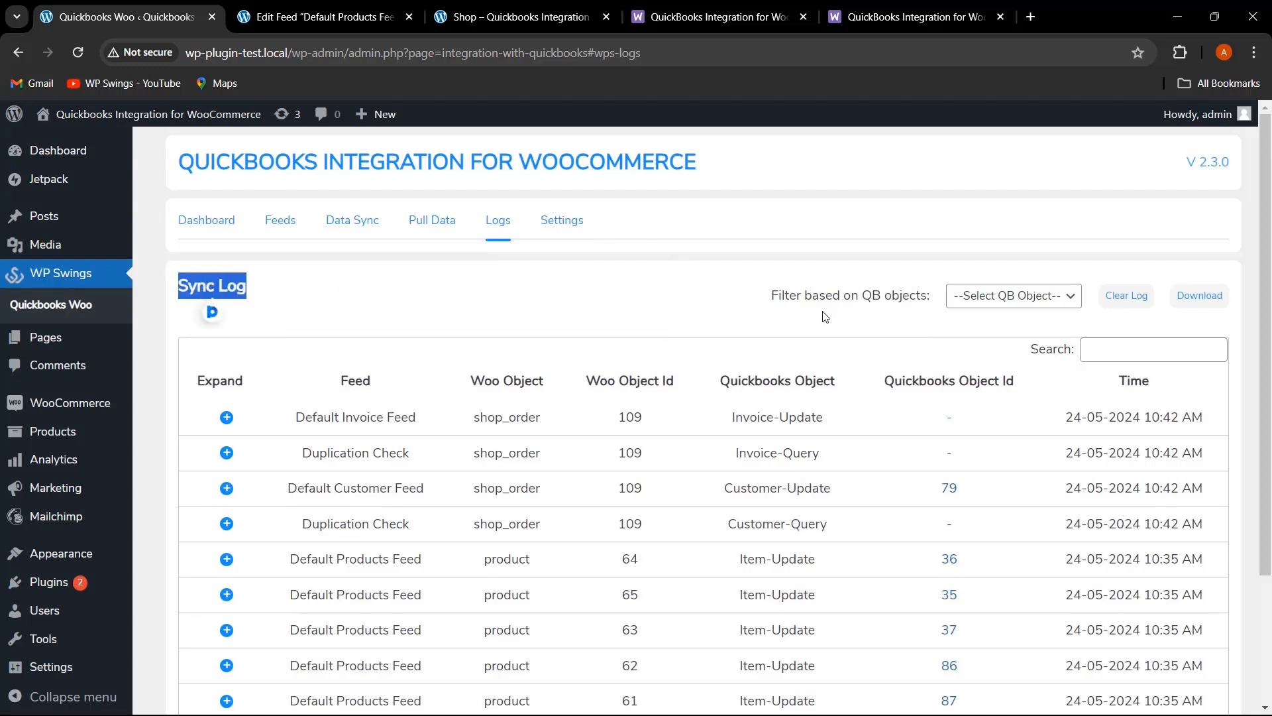
click(993, 299)
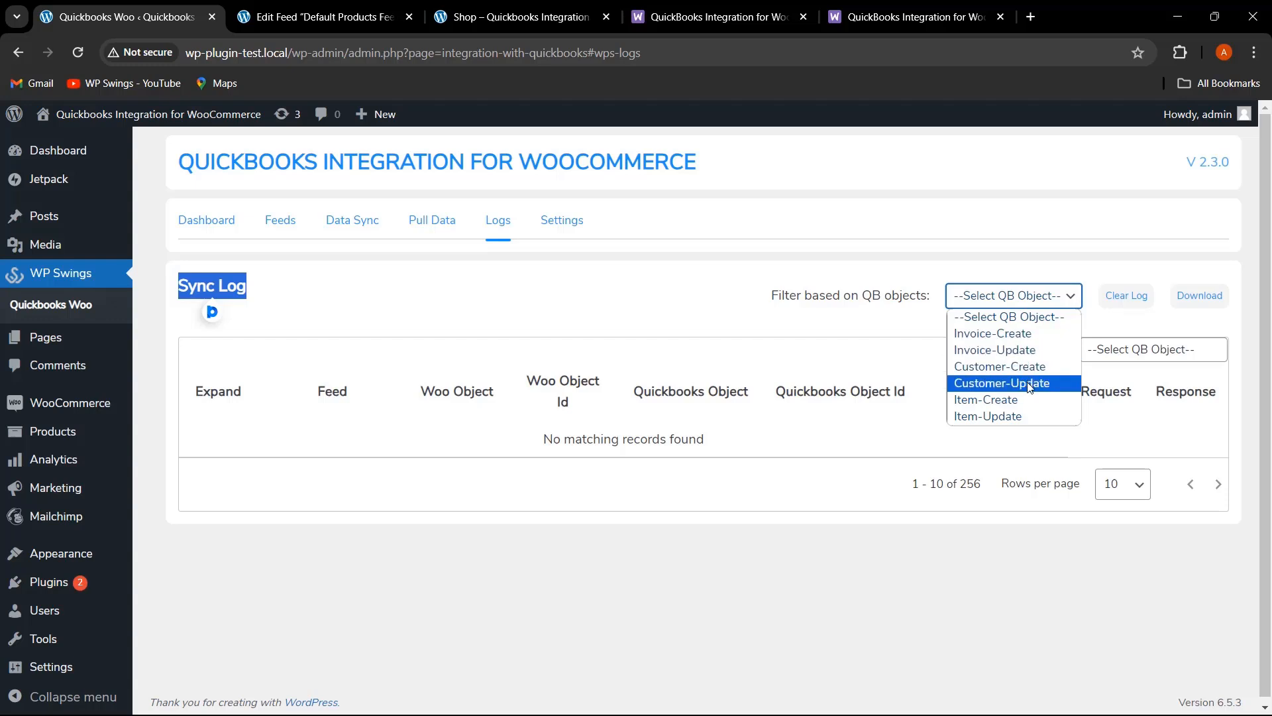
click(1010, 416)
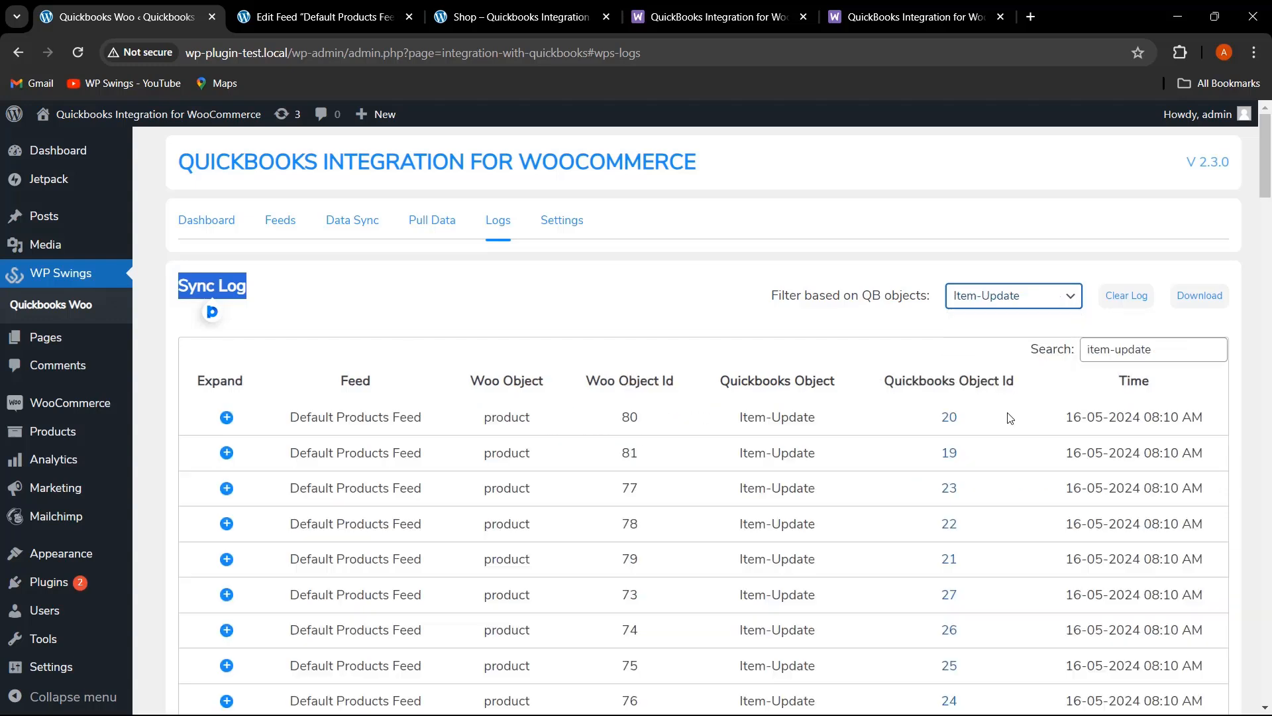
click(593, 317)
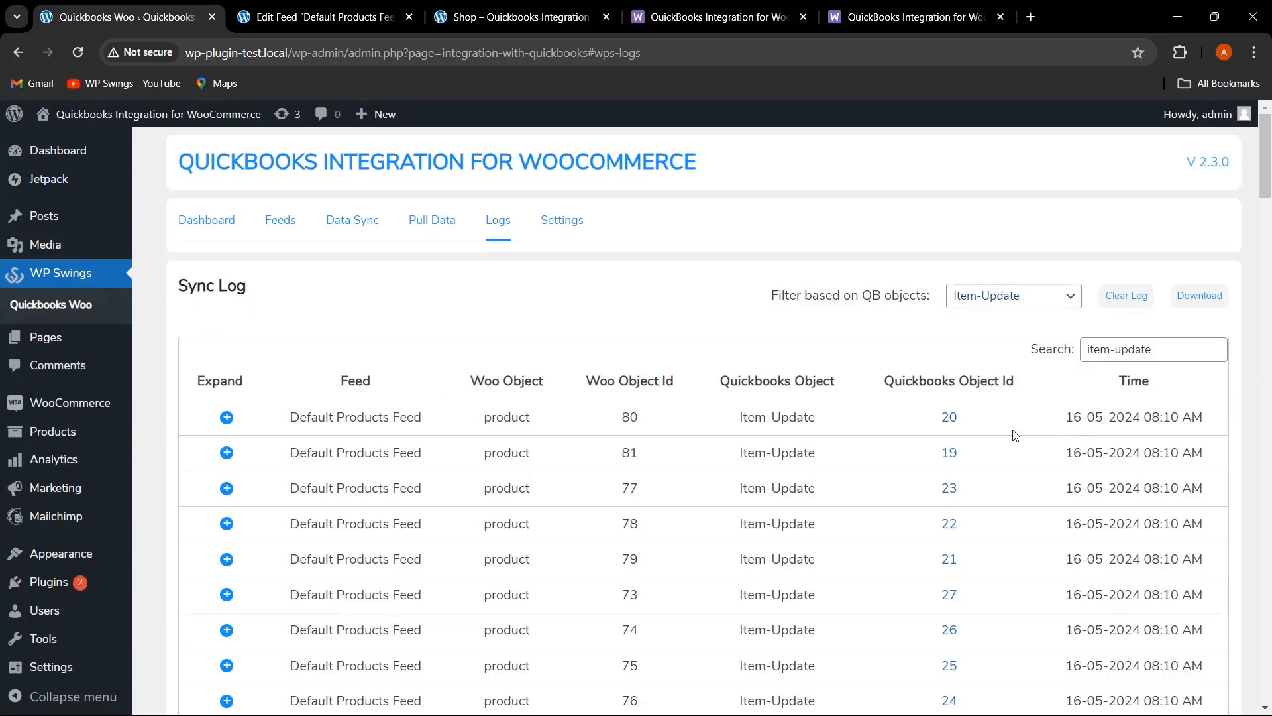
- Open the QuickBooks record linked from the first log entry, look through the Products and Services list, and return to the log
click(952, 417)
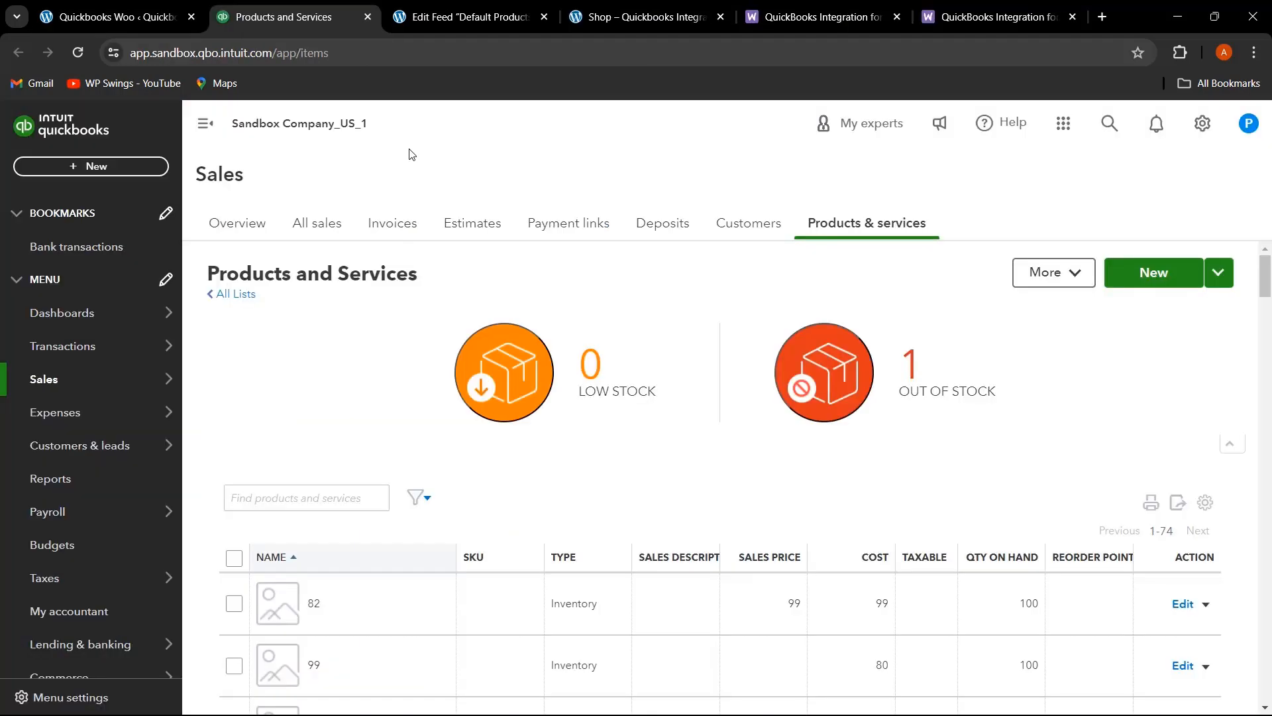
scroll(570, 377, down, 4)
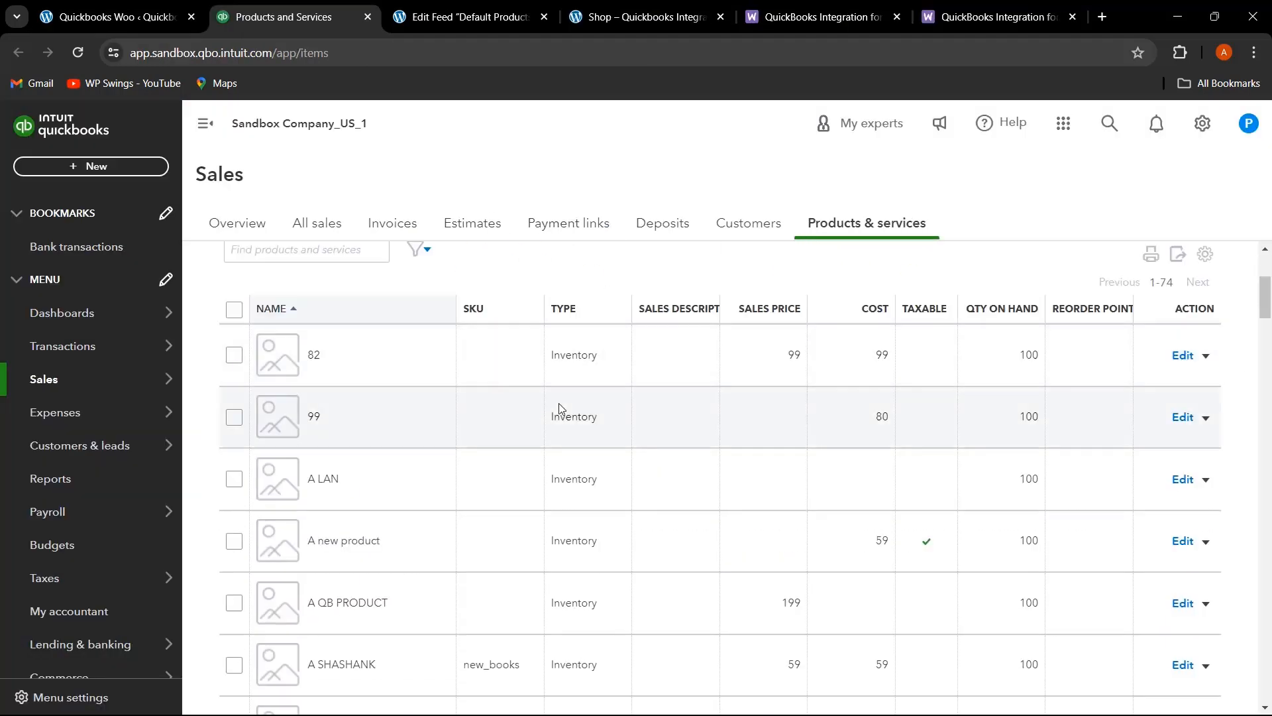
scroll(437, 460, down, 4)
scroll(465, 459, down, 7)
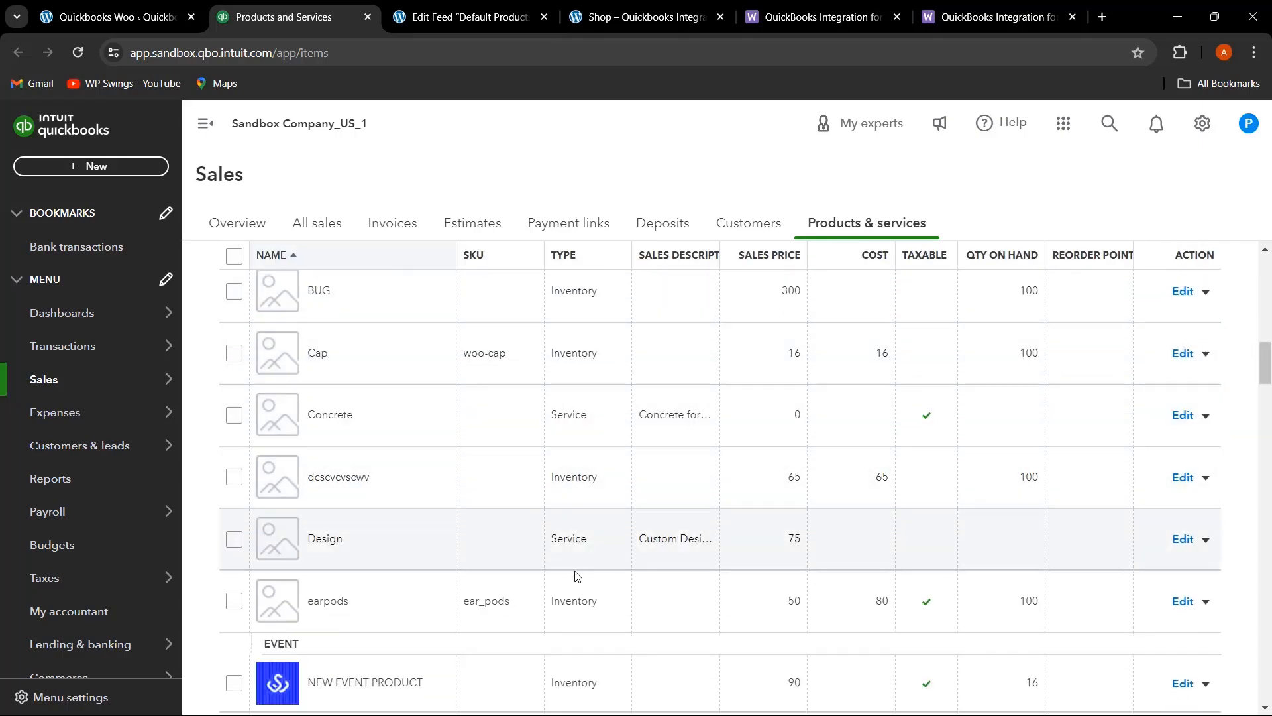
click(162, 17)
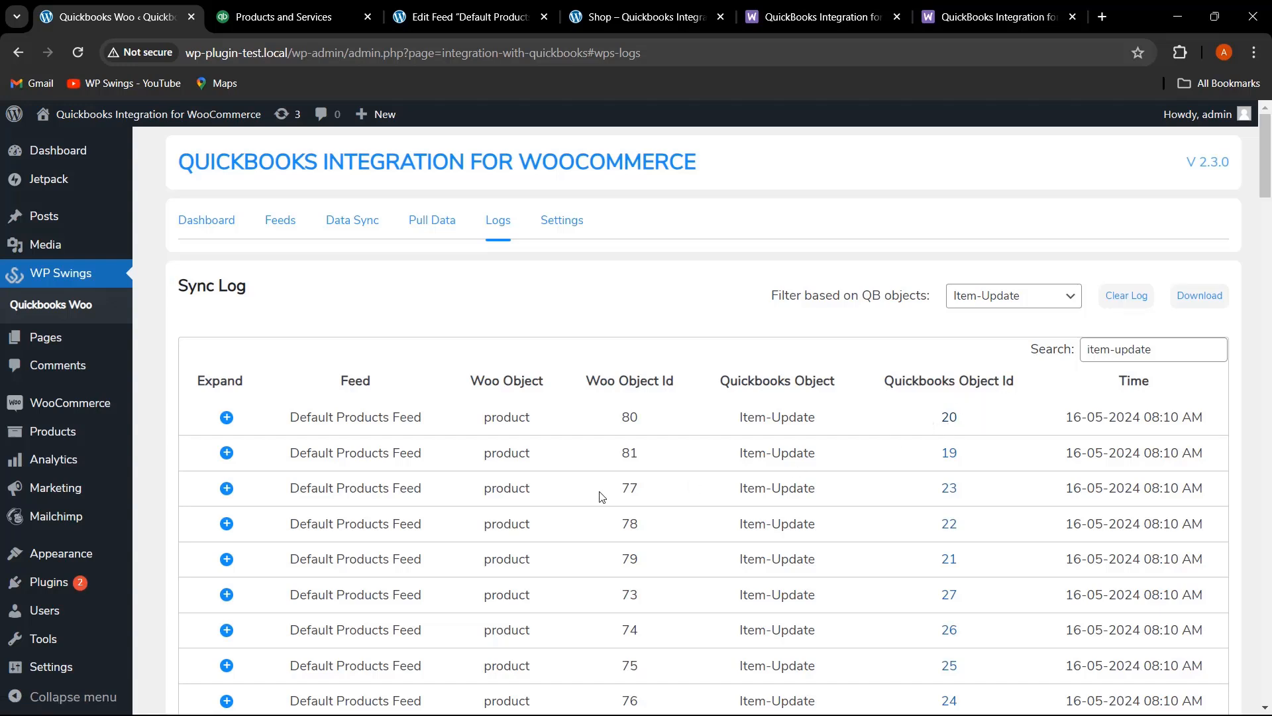
- Switch back to QuickBooks and examine the synced items under Sales > Products & services
click(271, 19)
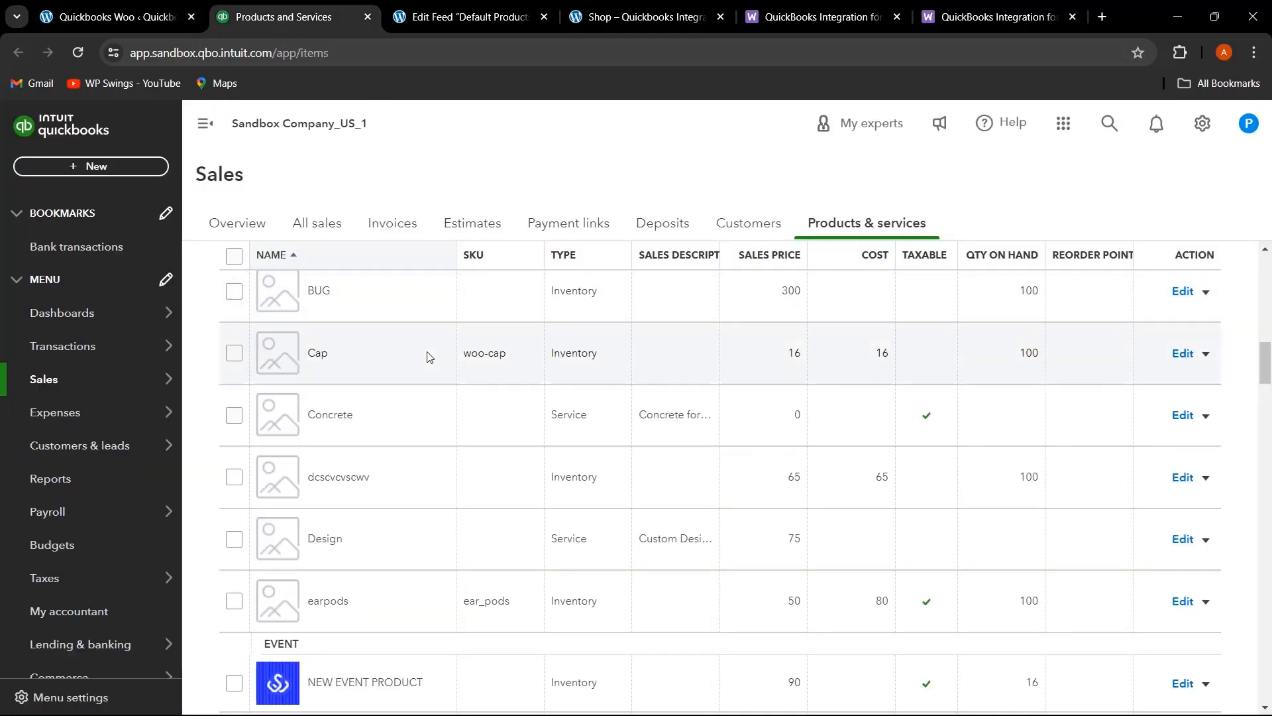
mouse_move(136, 385)
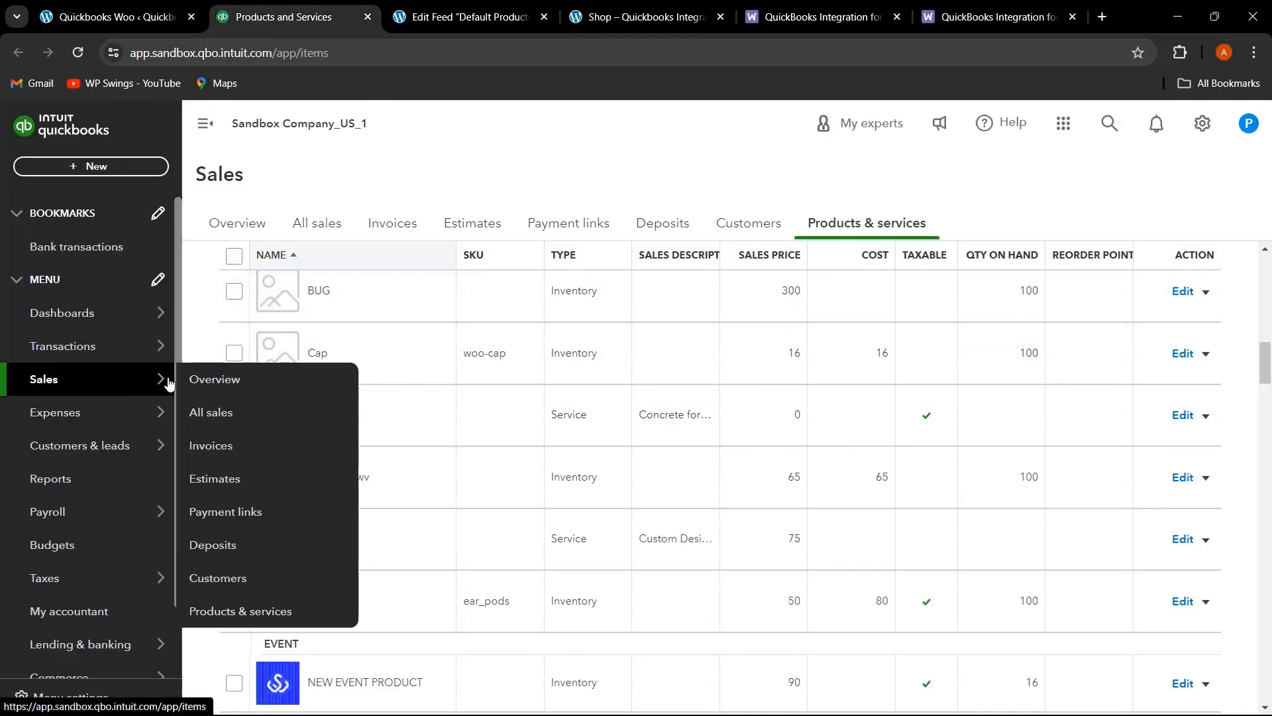
click(275, 611)
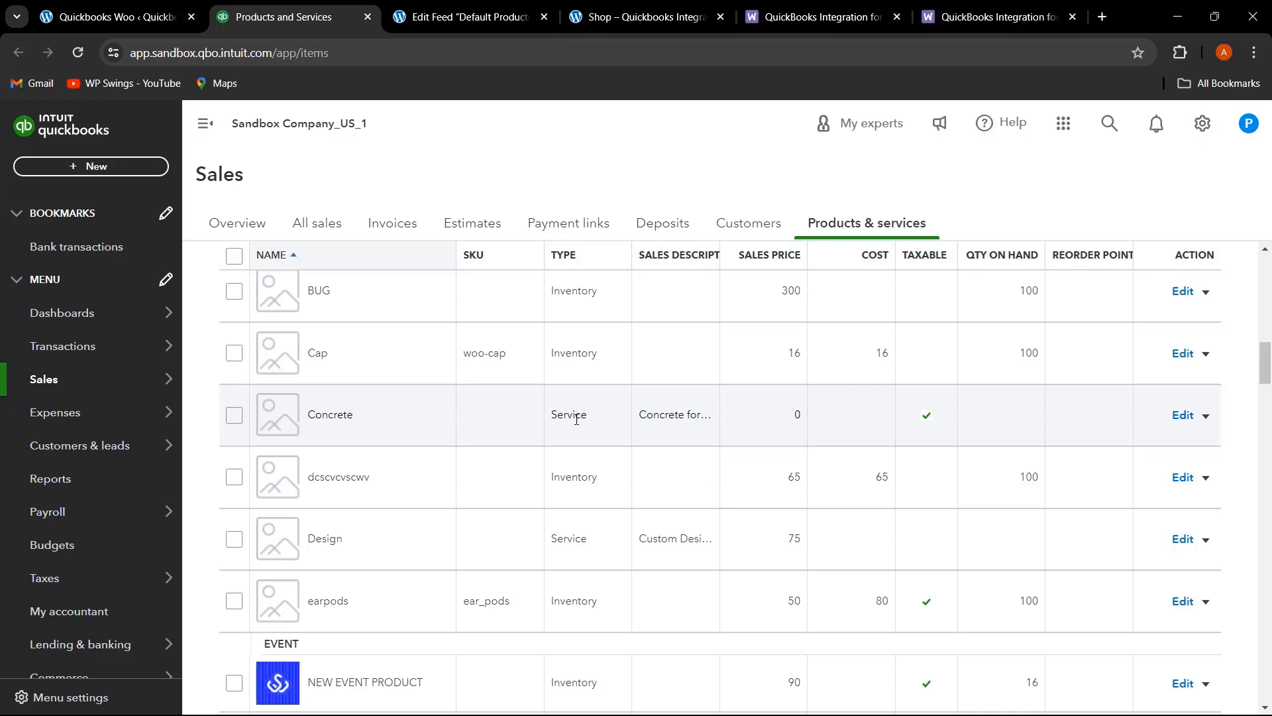
scroll(578, 412, up, 12)
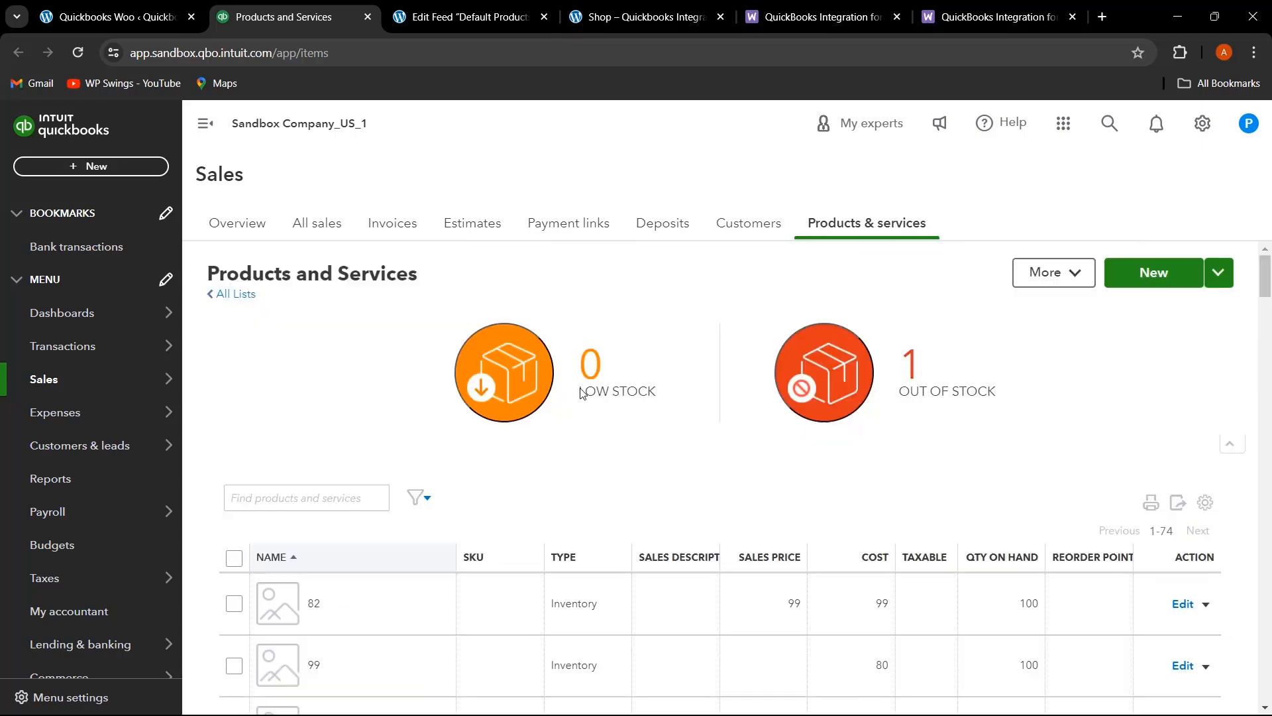
scroll(583, 395, down, 2)
scroll(583, 394, down, 2)
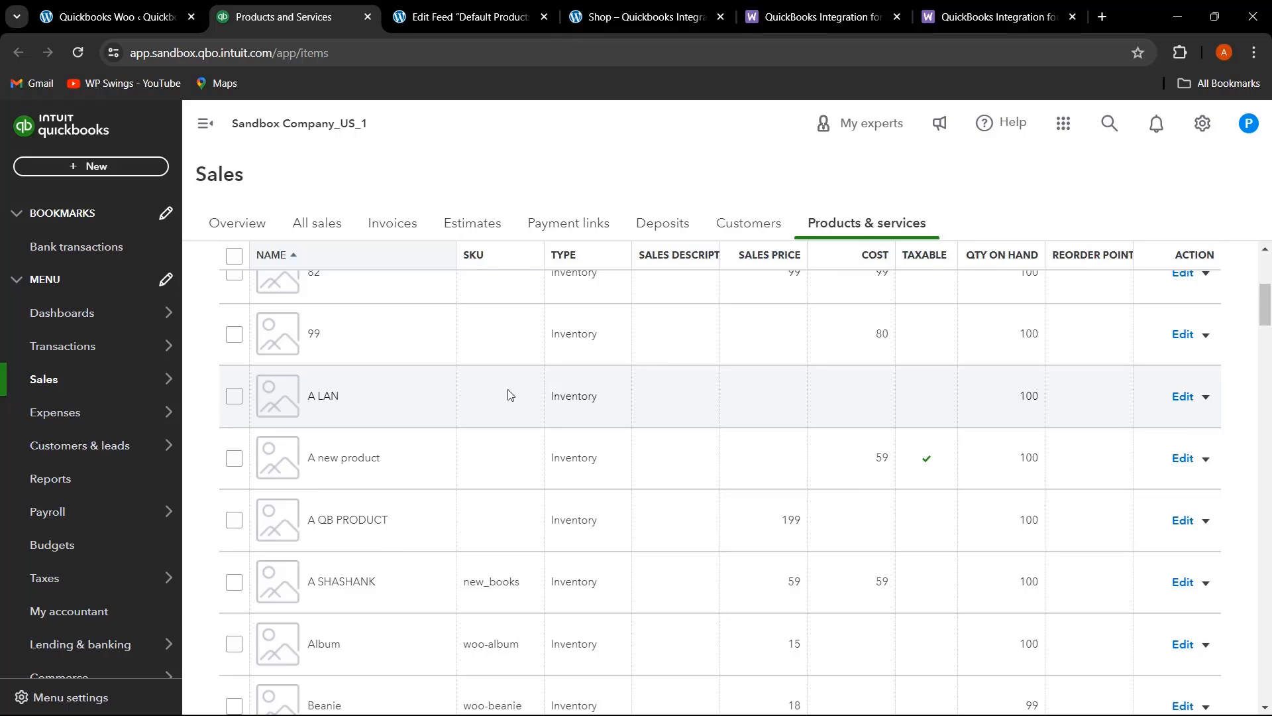
- Return to the plugin's sync log and review its columns and the available QB object filter options
key(ctrl+shift+Tab)
scroll(559, 335, down, 1)
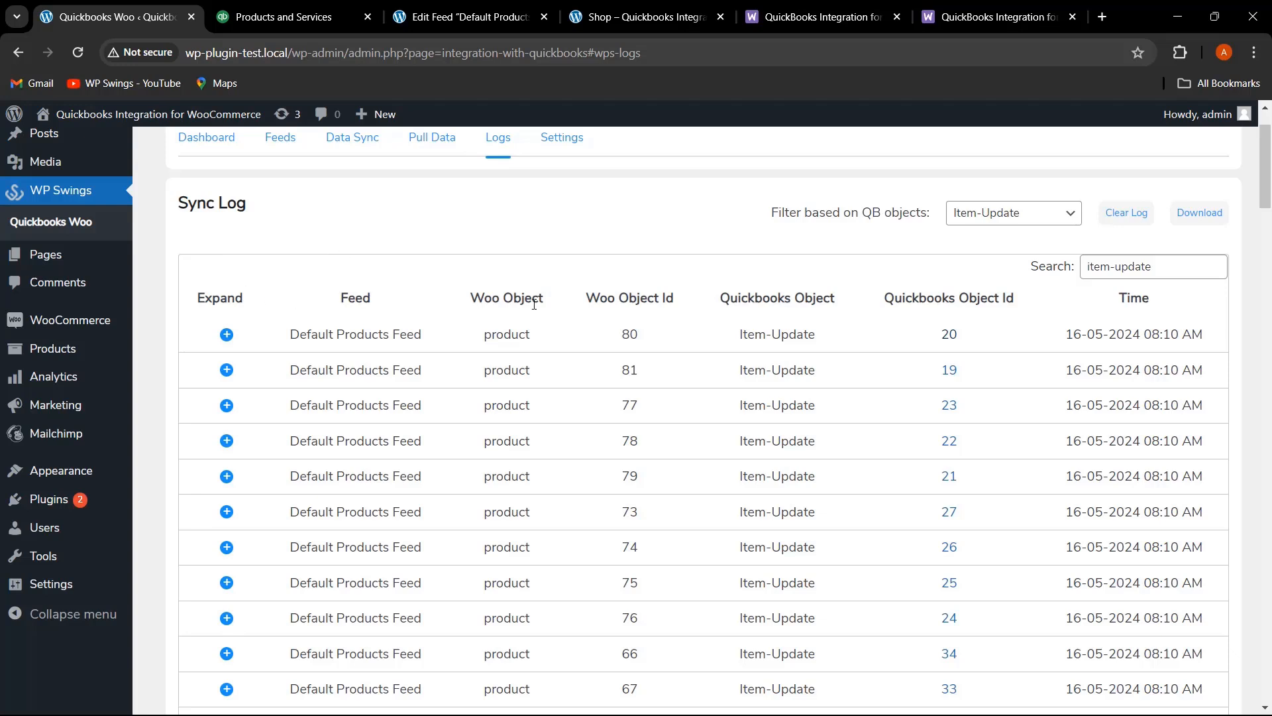
drag(682, 299, 816, 295)
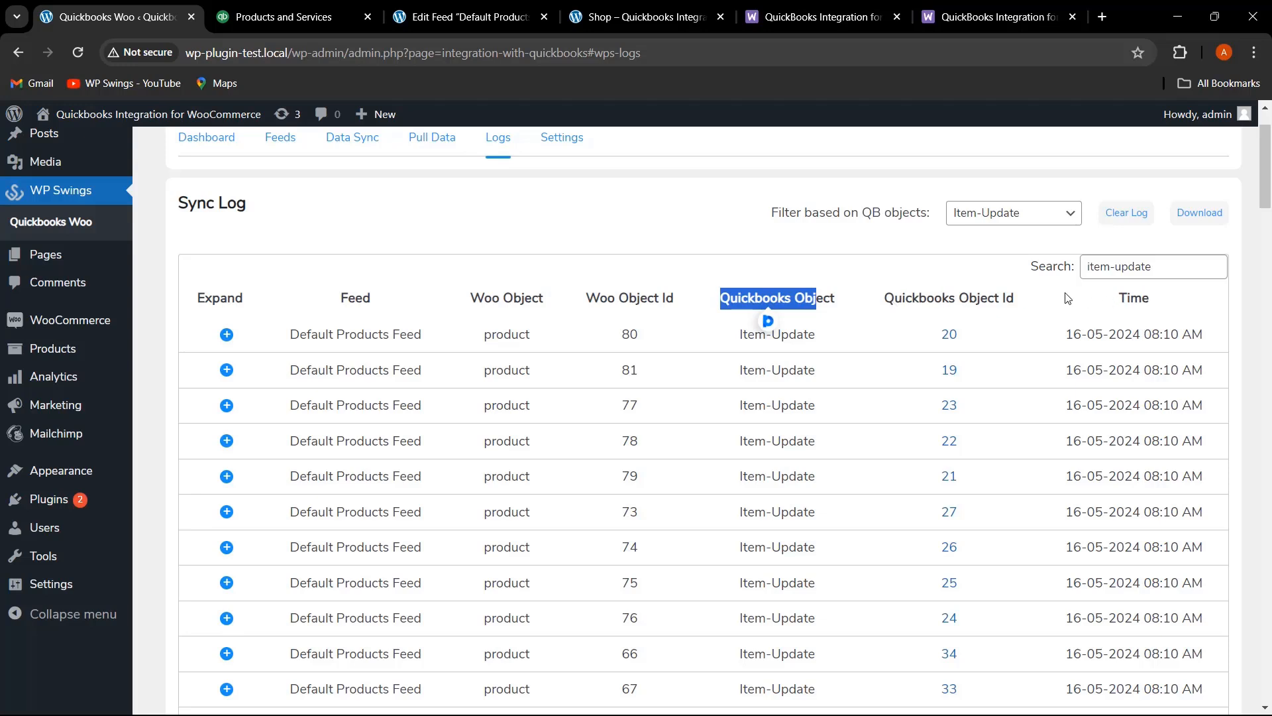
click(1004, 221)
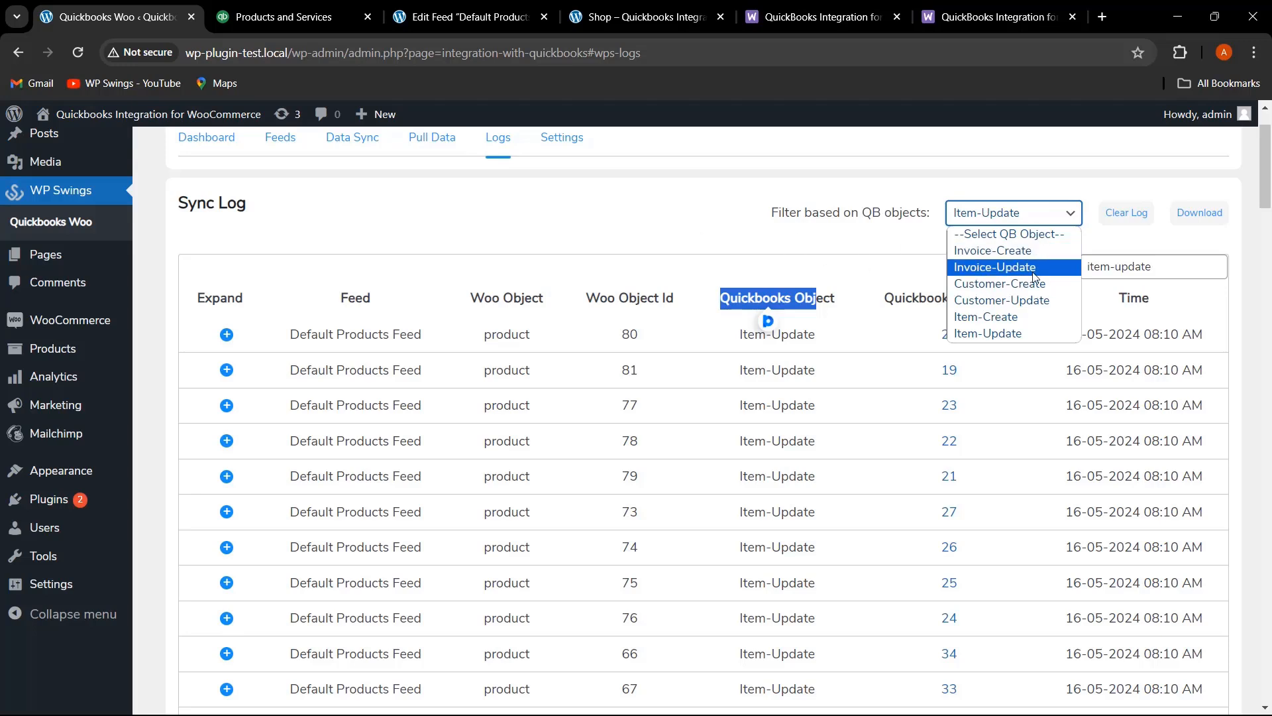
click(564, 227)
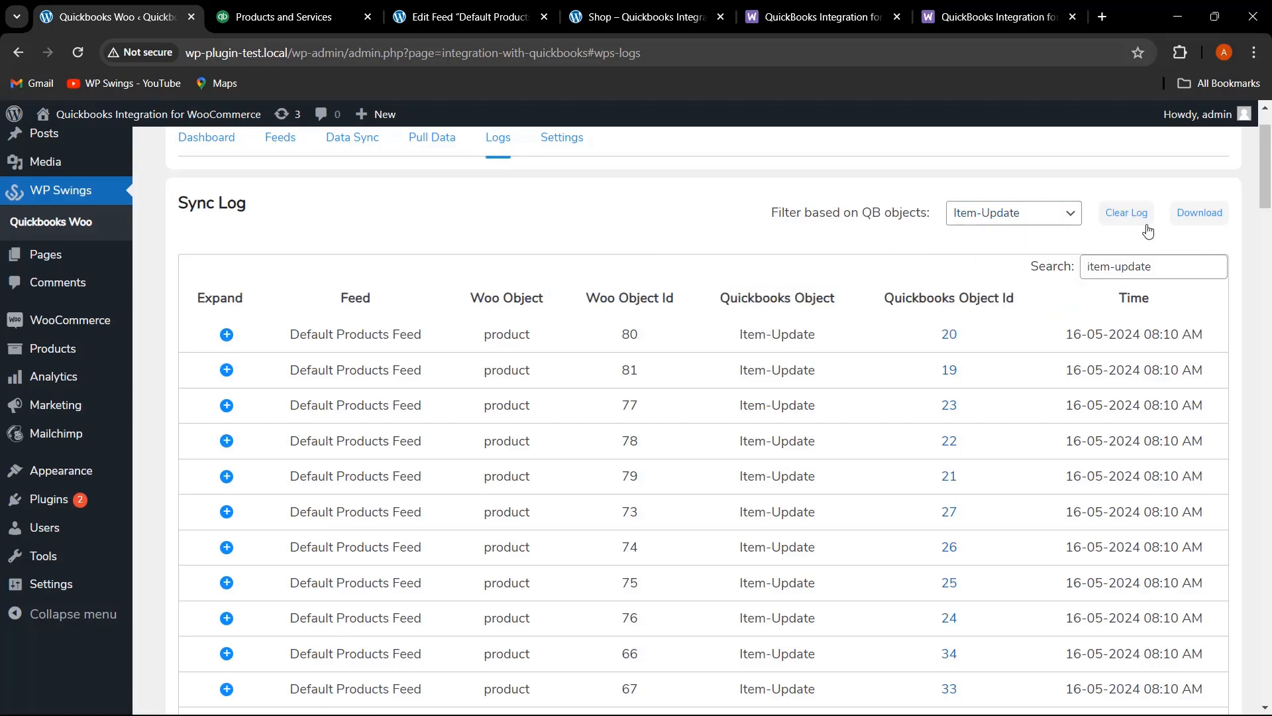
scroll(455, 293, up, 2)
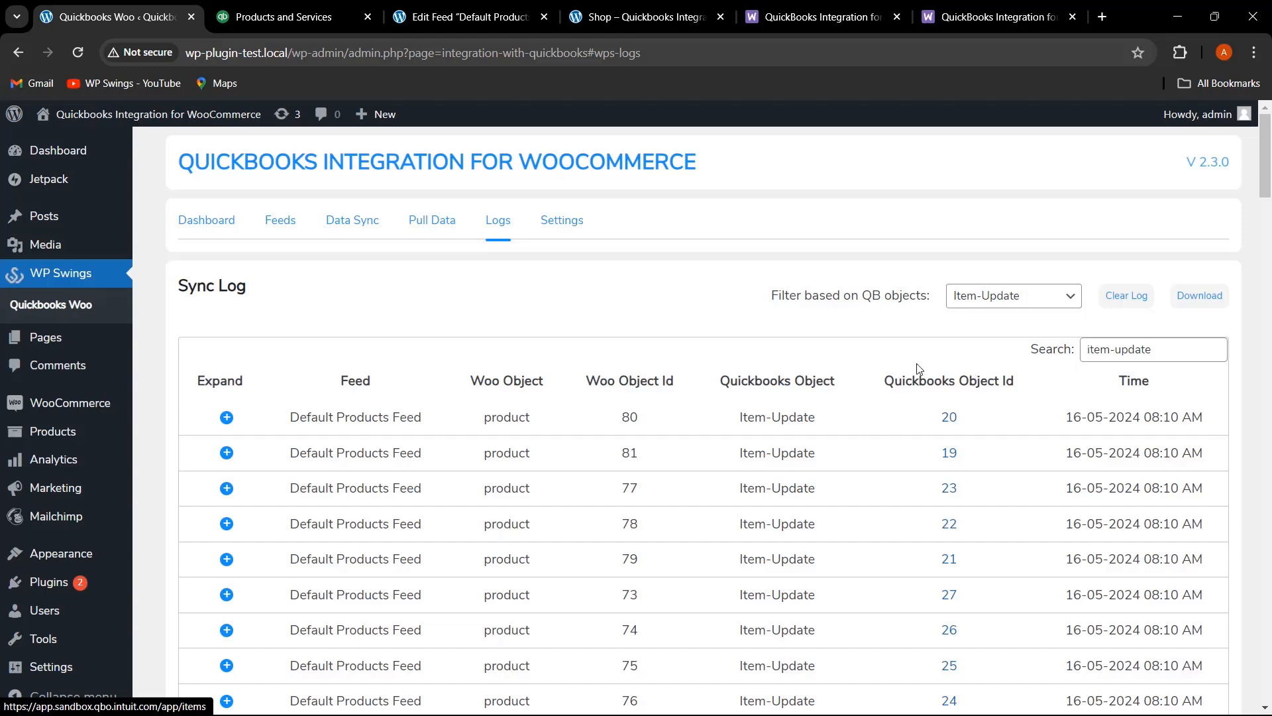
- Open the plugin's Feeds page and review the default Customer, Invoice, RefundReceipt and Products feeds
click(287, 229)
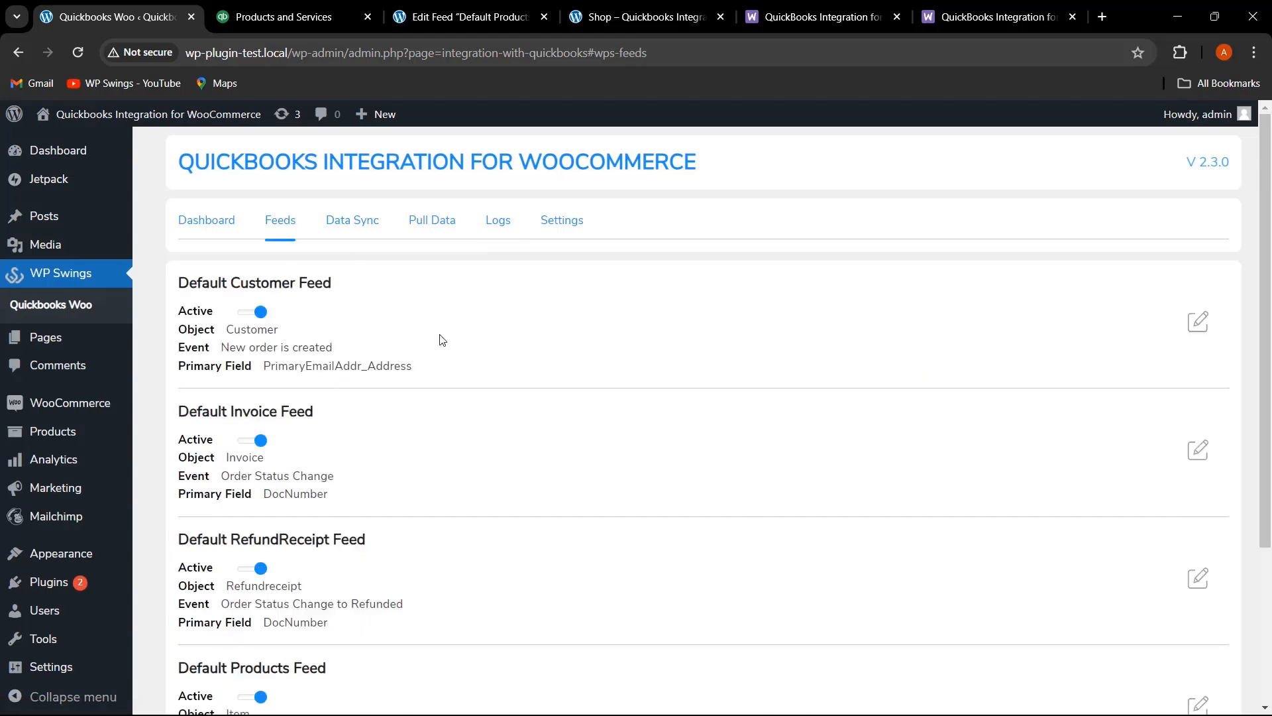
scroll(532, 401, down, 1)
scroll(526, 401, down, 2)
scroll(503, 411, up, 5)
scroll(448, 363, down, 1)
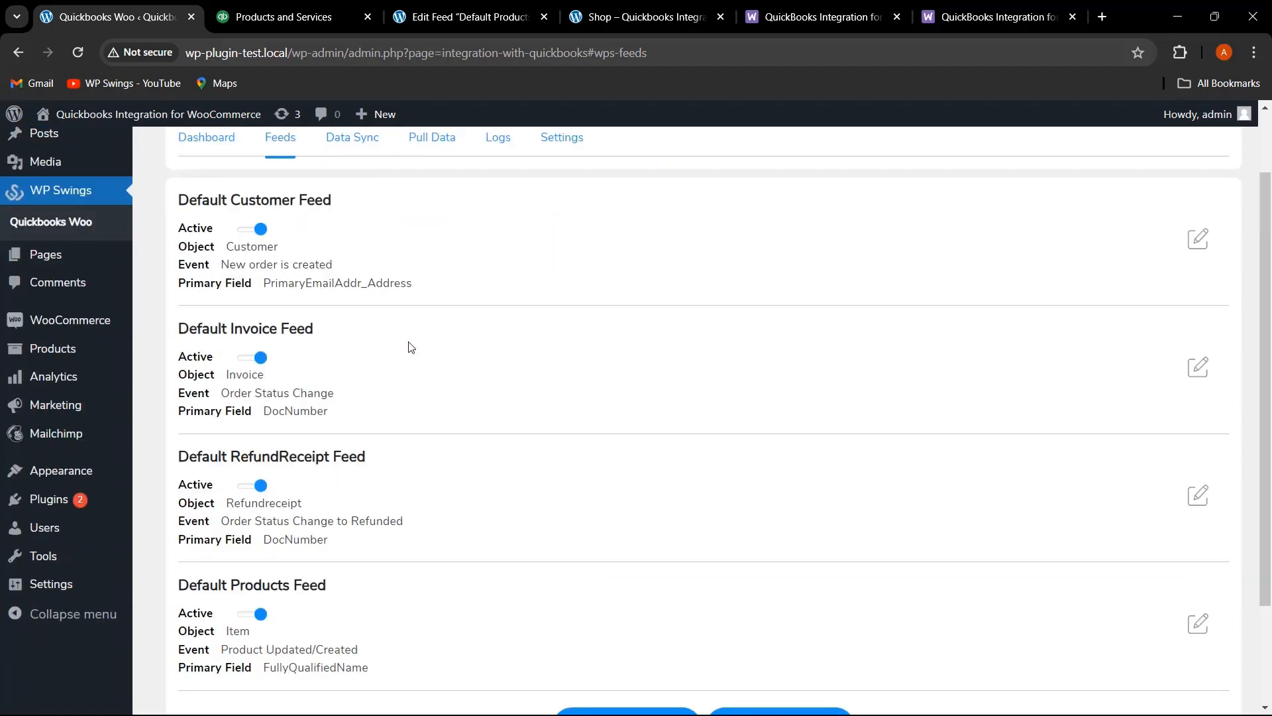
scroll(464, 378, down, 1)
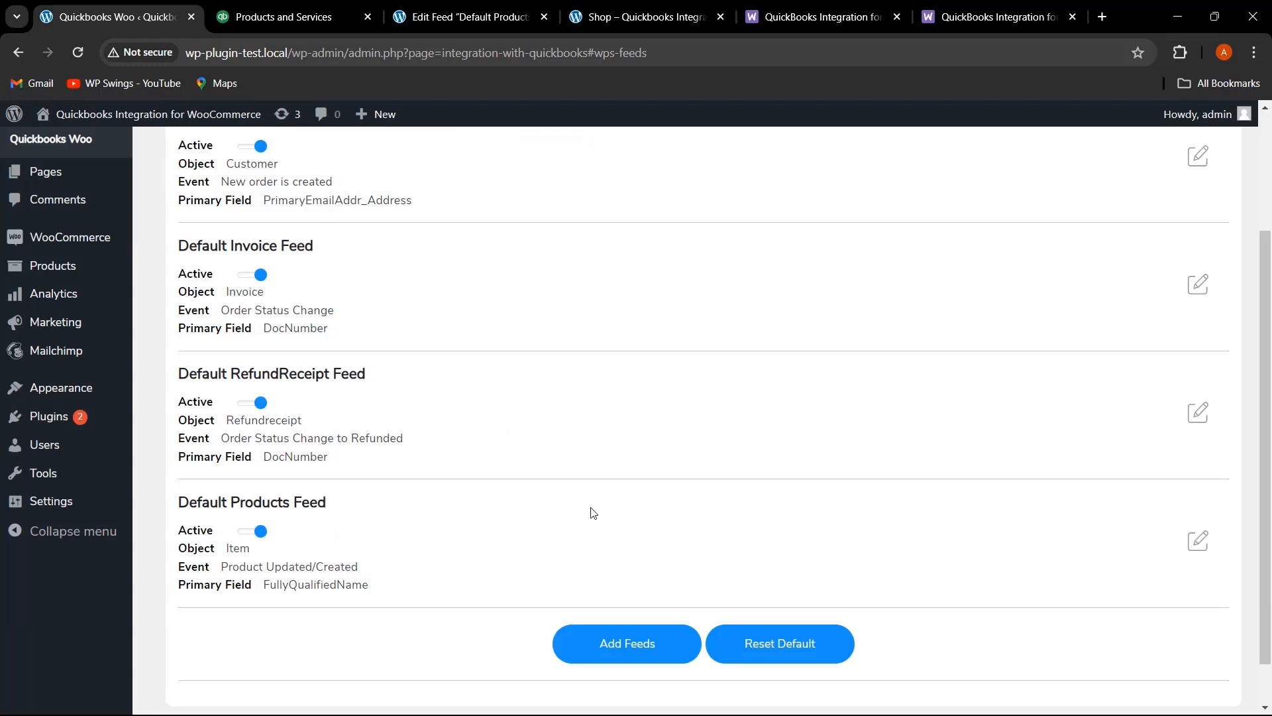
- Start a new feed with SalesReceipt as its object, and close the feed form without saving it
click(622, 640)
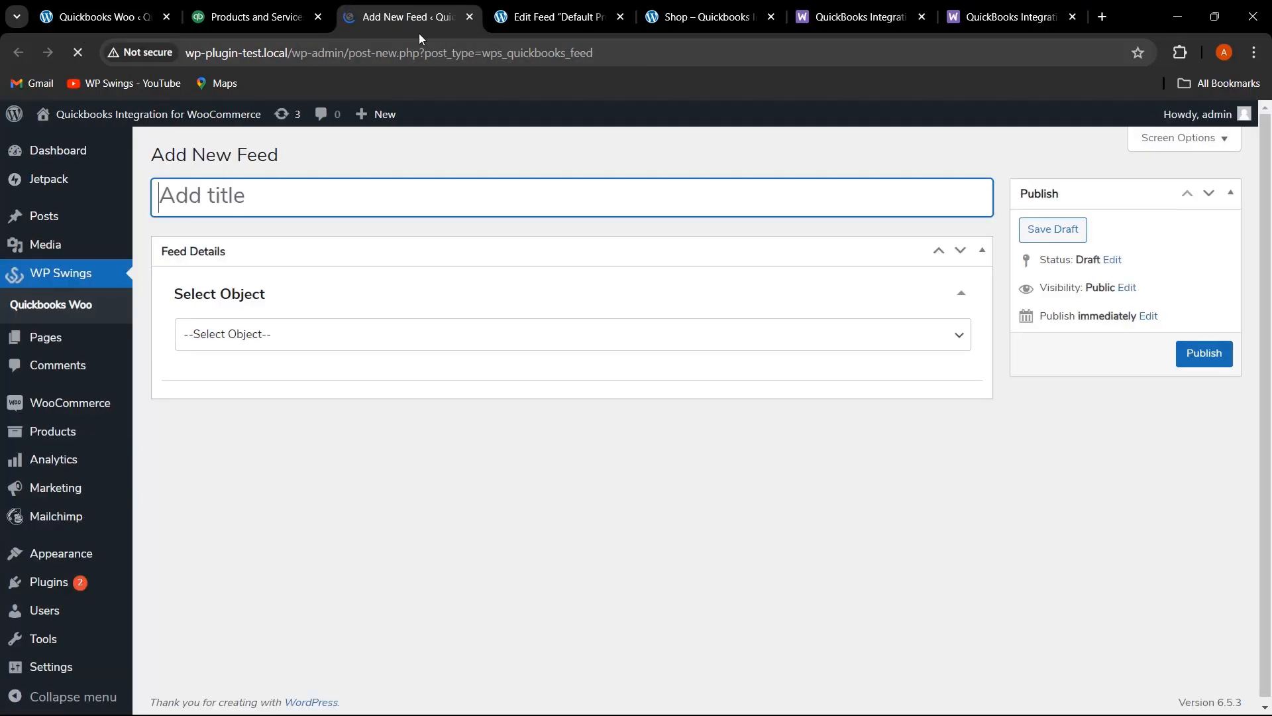
click(364, 345)
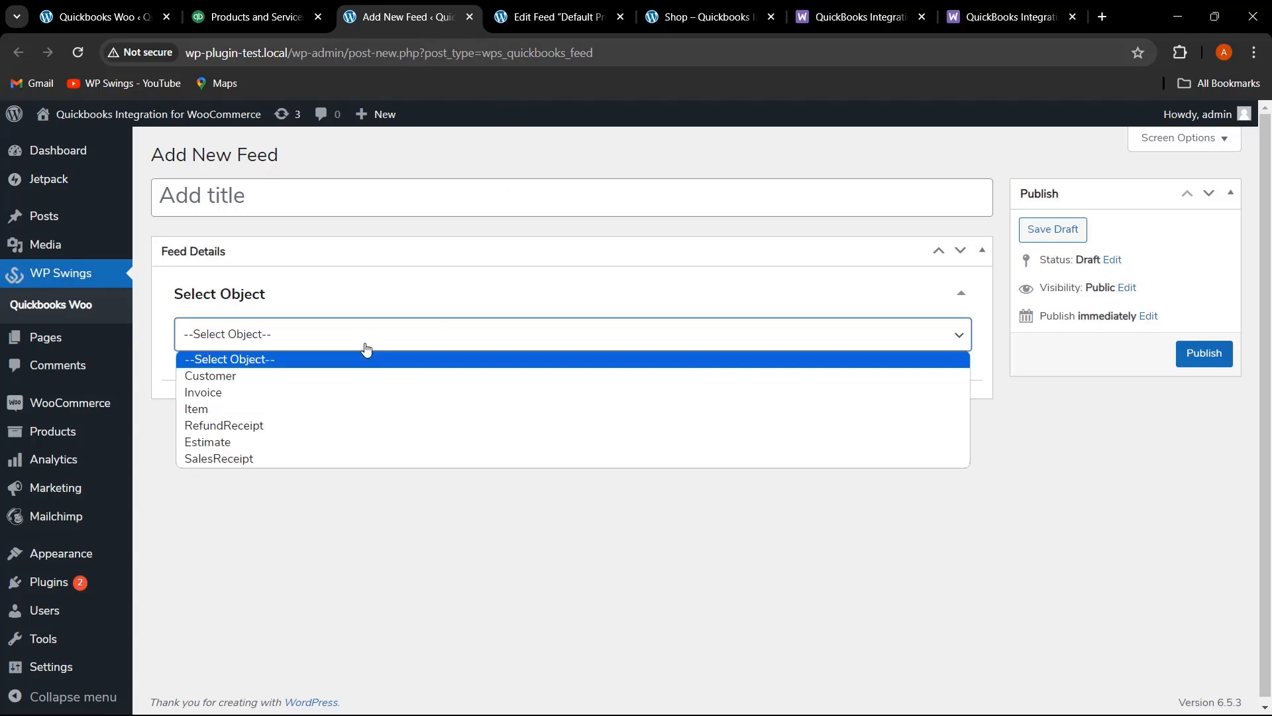
click(310, 459)
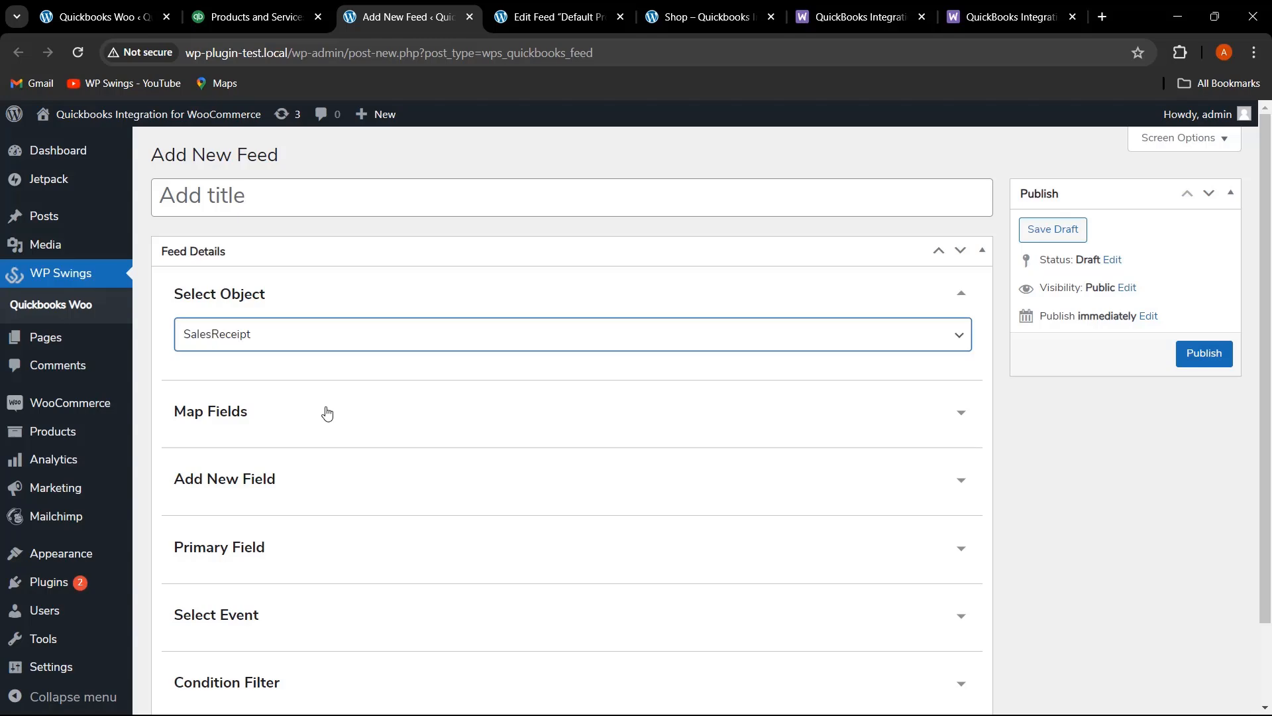
click(469, 17)
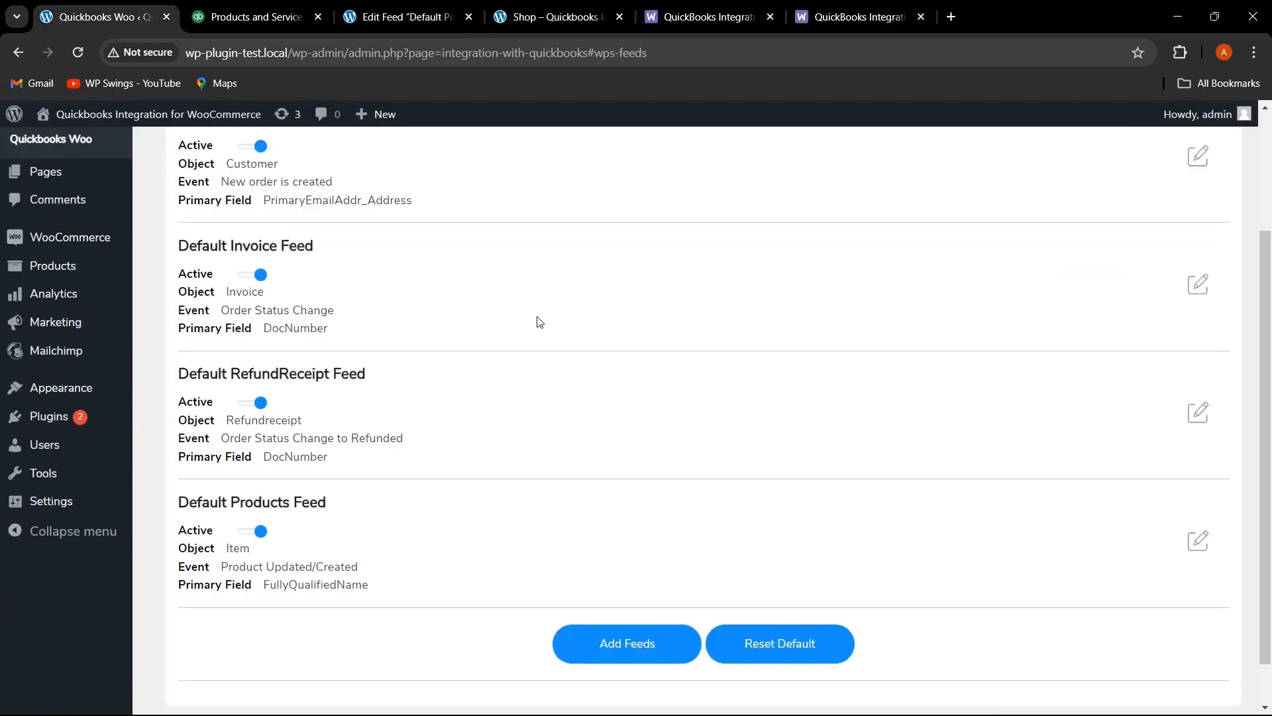
- Open the Default Products Feed for editing and expand its Map Fields section
scroll(501, 300, up, 5)
scroll(356, 307, down, 1)
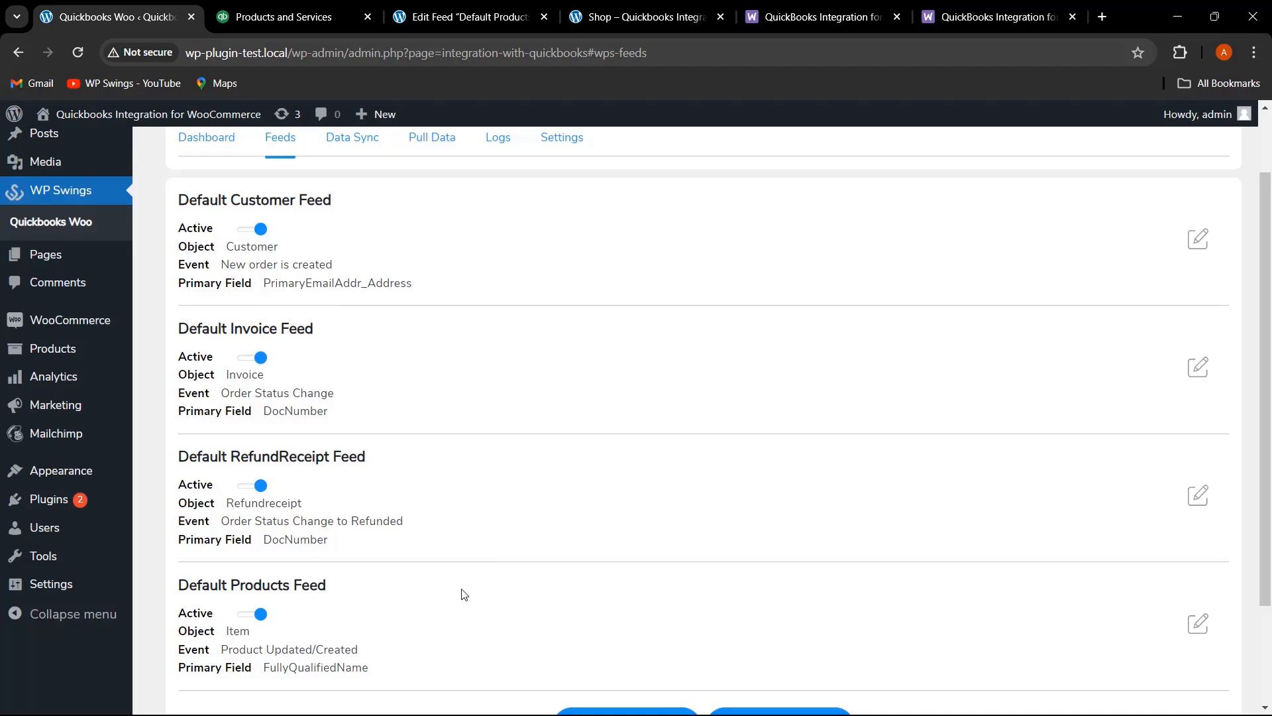
scroll(630, 539, down, 2)
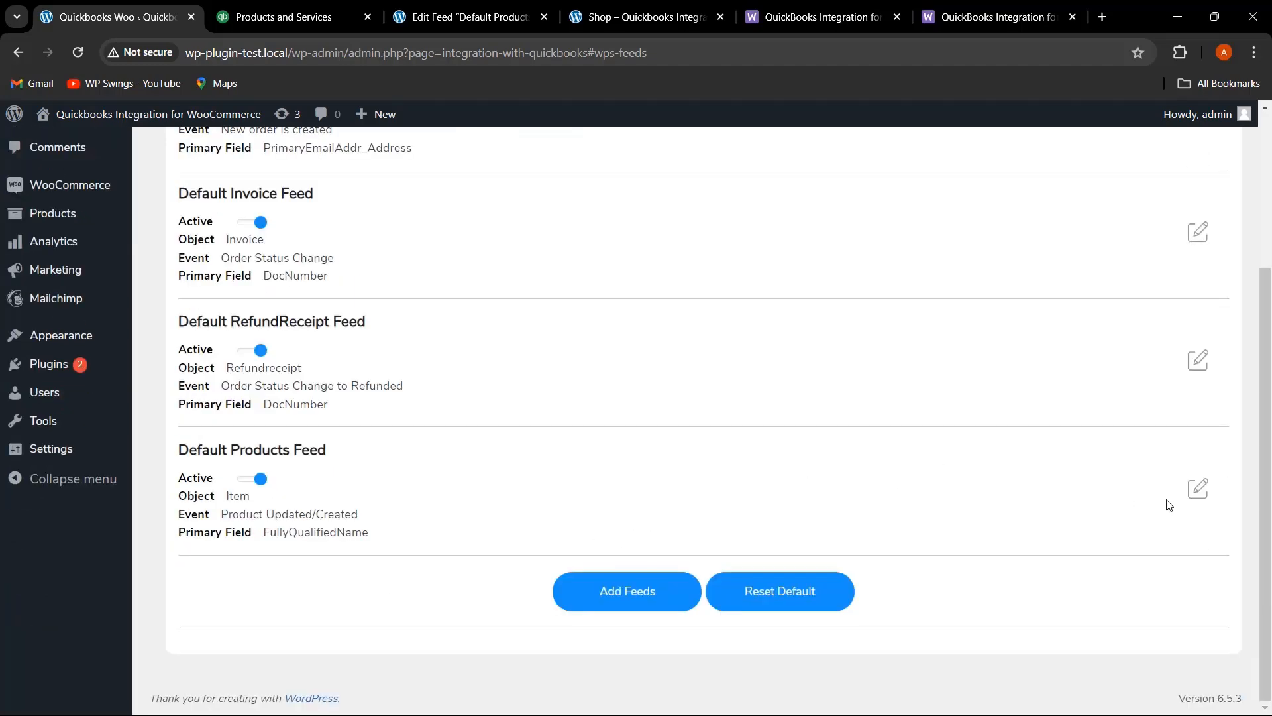
click(1196, 490)
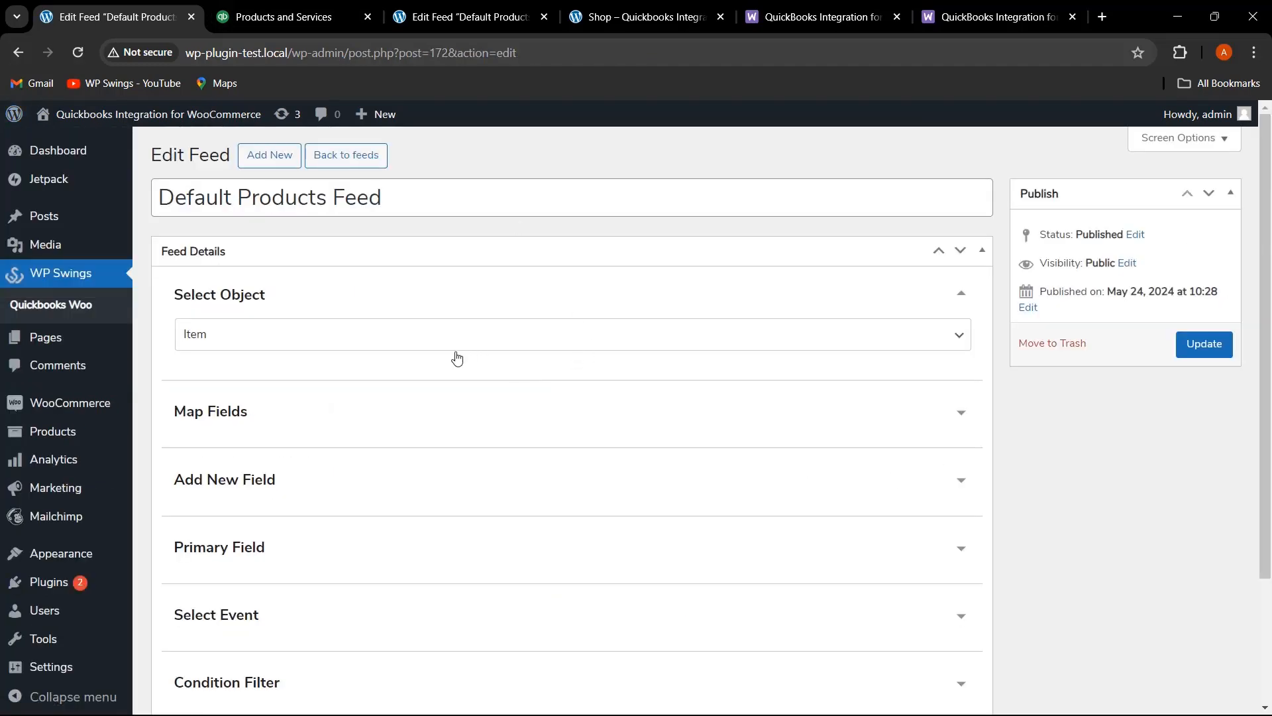
scroll(454, 358, down, 1)
scroll(243, 338, up, 1)
click(472, 430)
scroll(547, 442, down, 1)
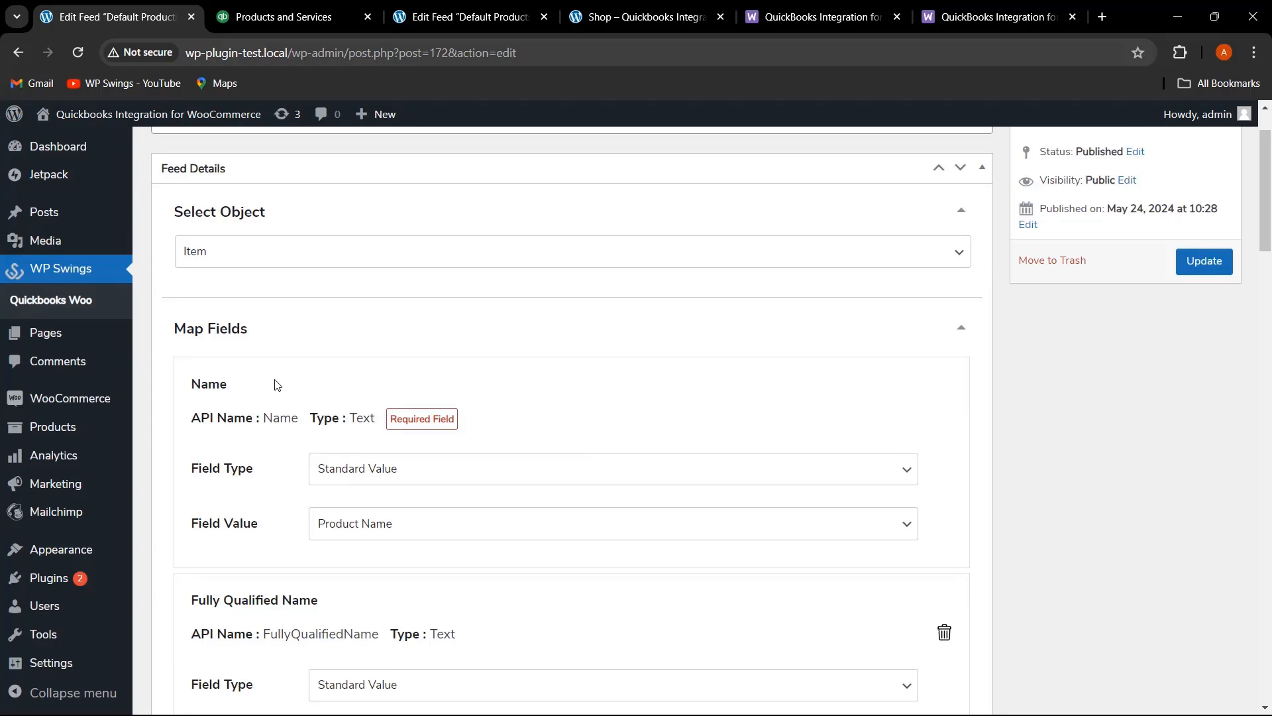
- Examine the products feed's field mappings, including Name, Fully Qualified Name, Sku, Unit Price and Item Type
double_click(192, 384)
drag(180, 535, 256, 525)
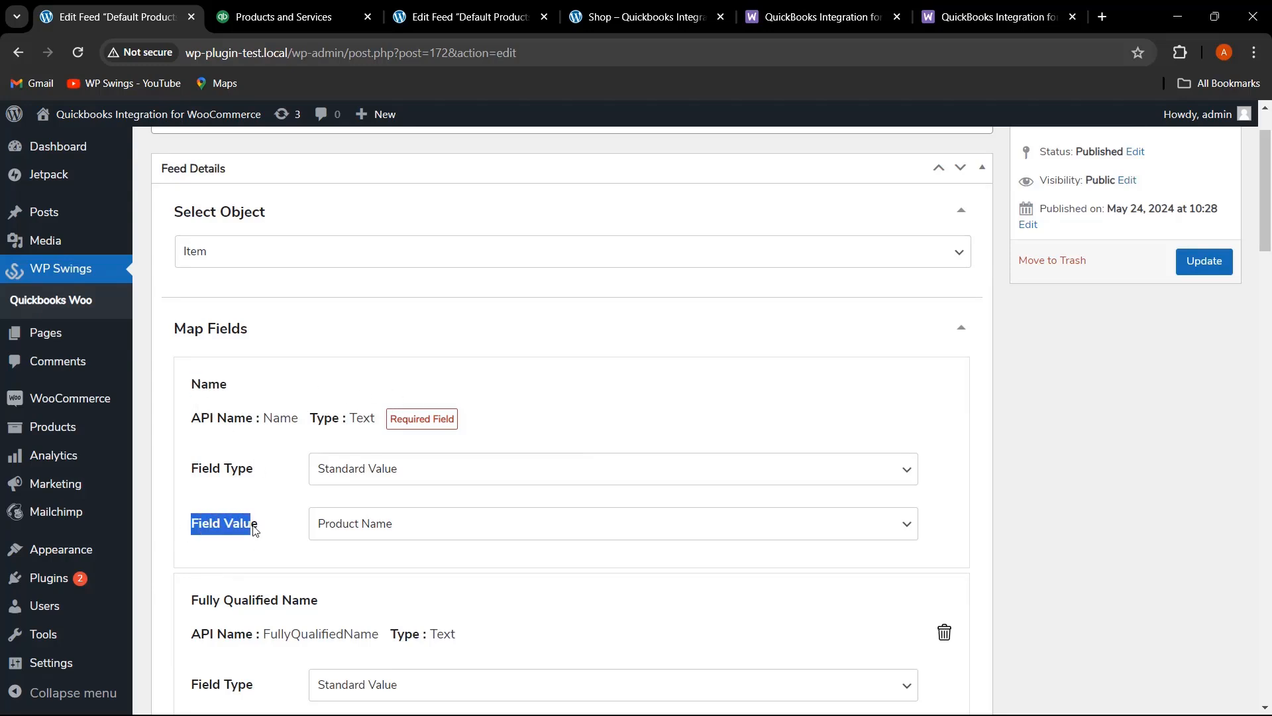
scroll(523, 539, down, 2)
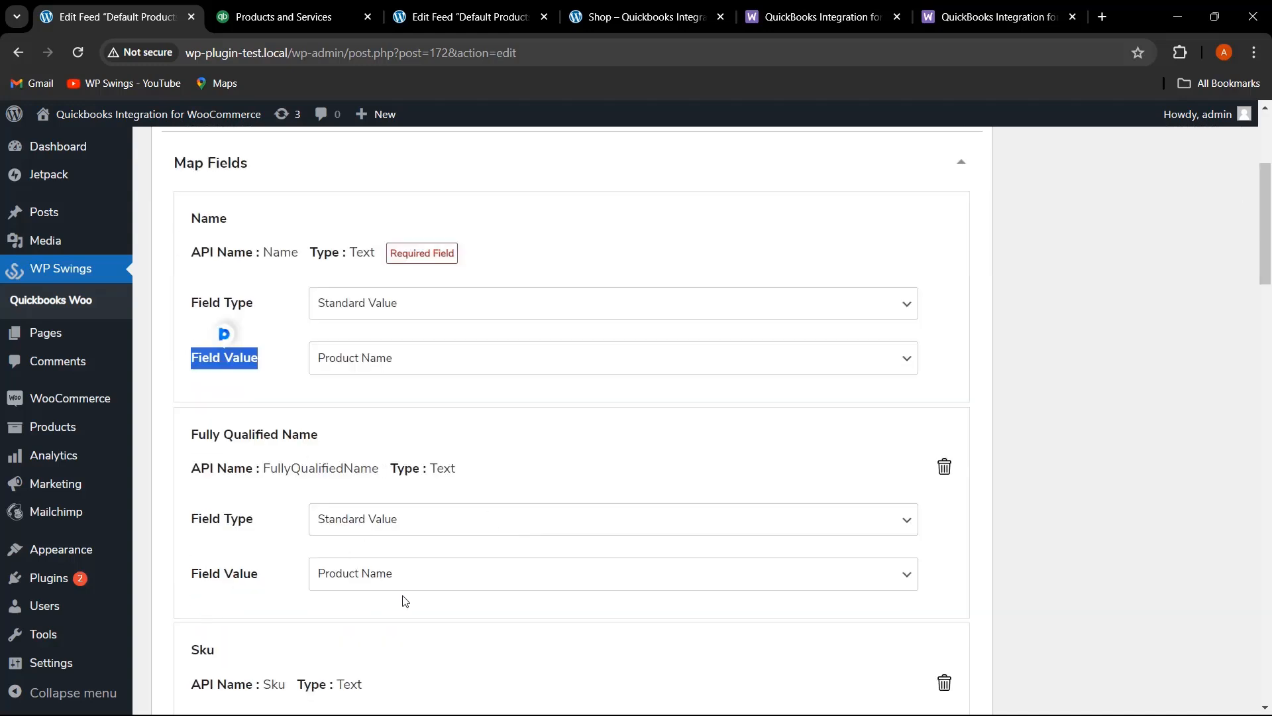
scroll(545, 599, down, 2)
scroll(419, 491, down, 1)
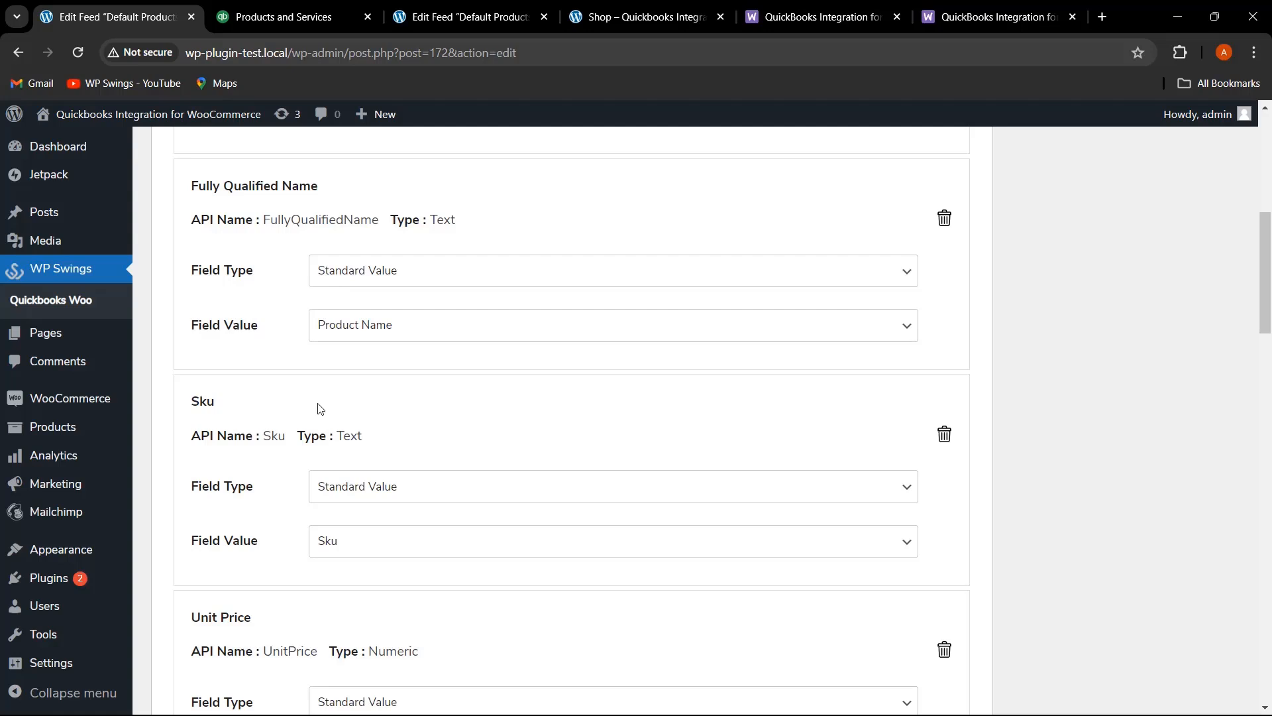
scroll(320, 408, down, 5)
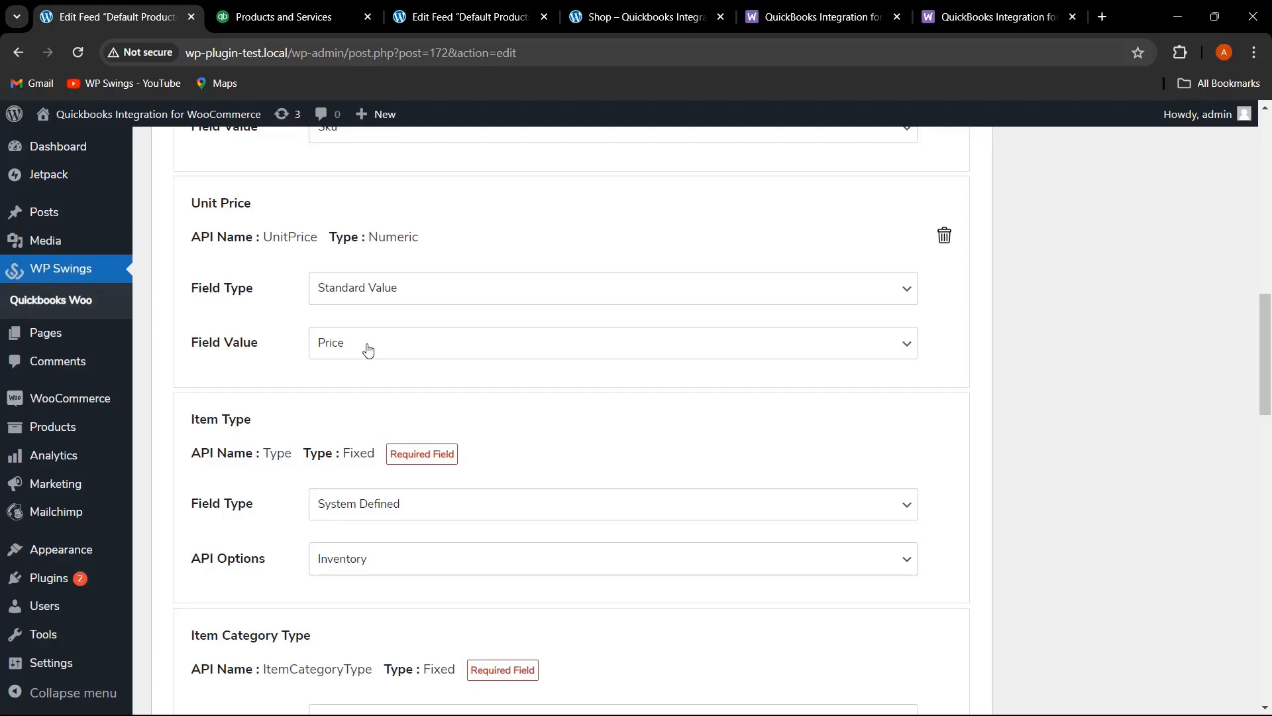
drag(255, 203, 183, 210)
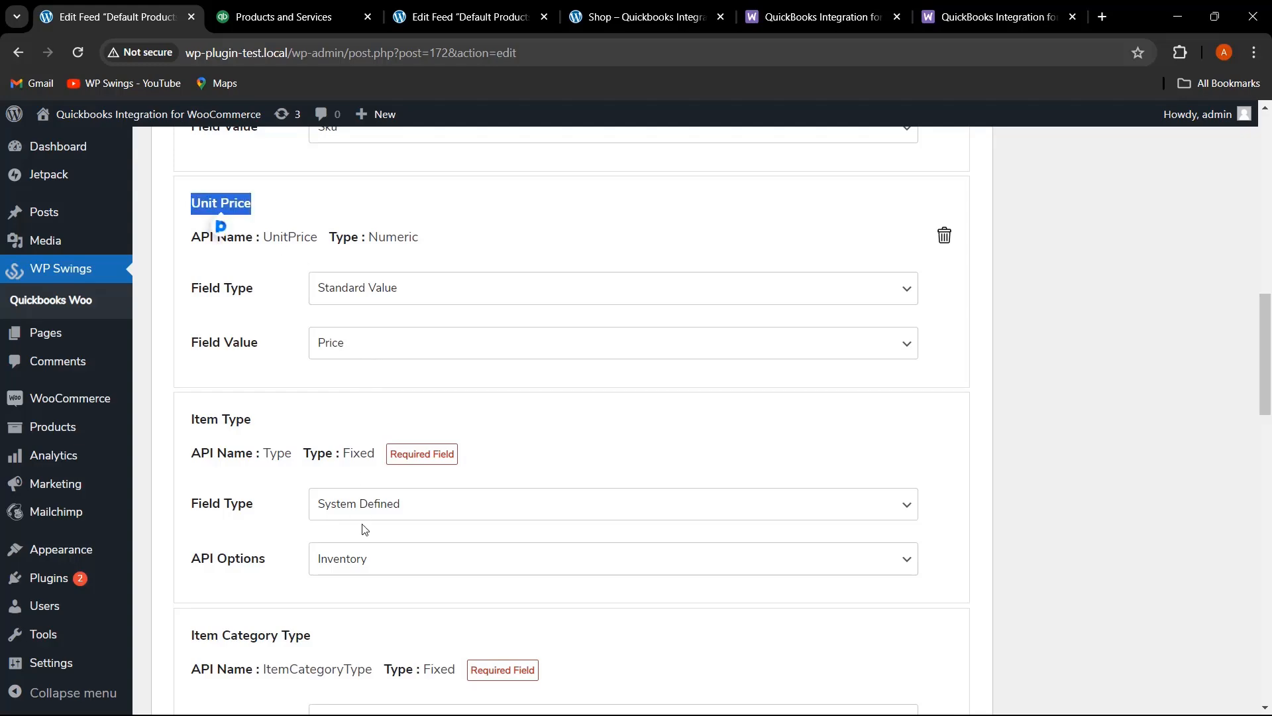
scroll(364, 528, down, 15)
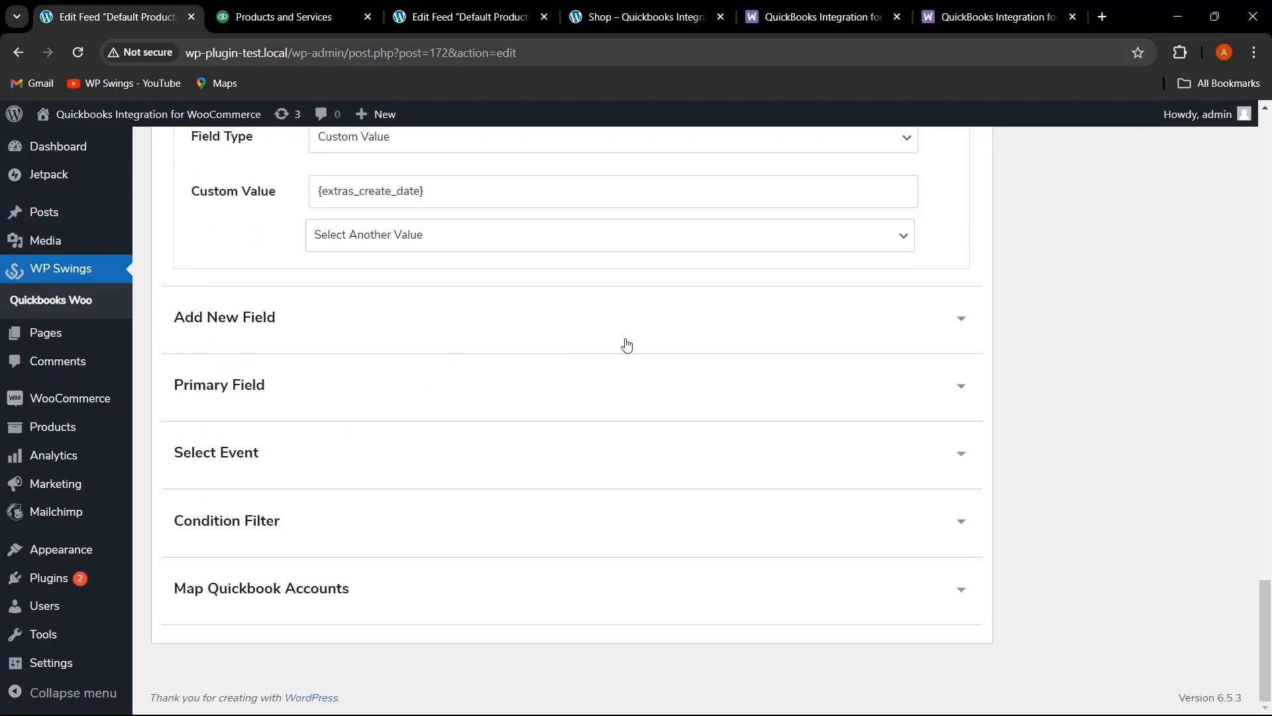
- Check which QuickBooks fields can be added to the products feed under Add New Field
click(652, 338)
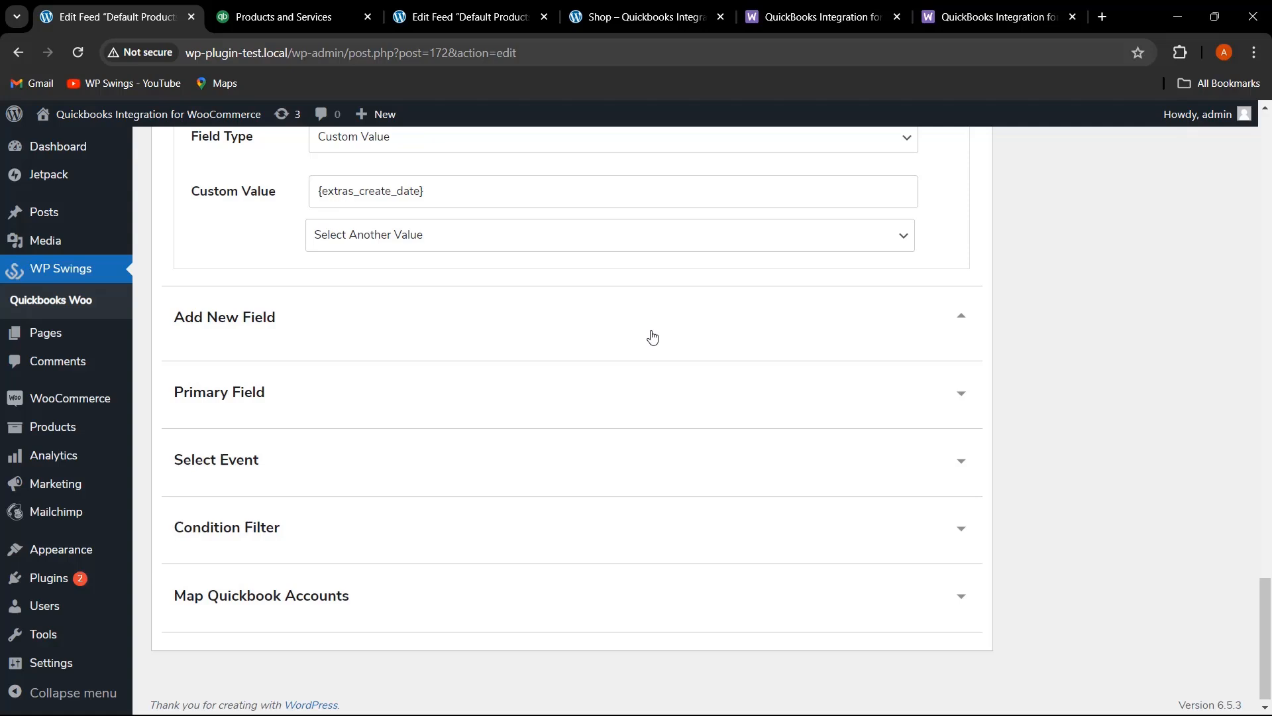
click(660, 382)
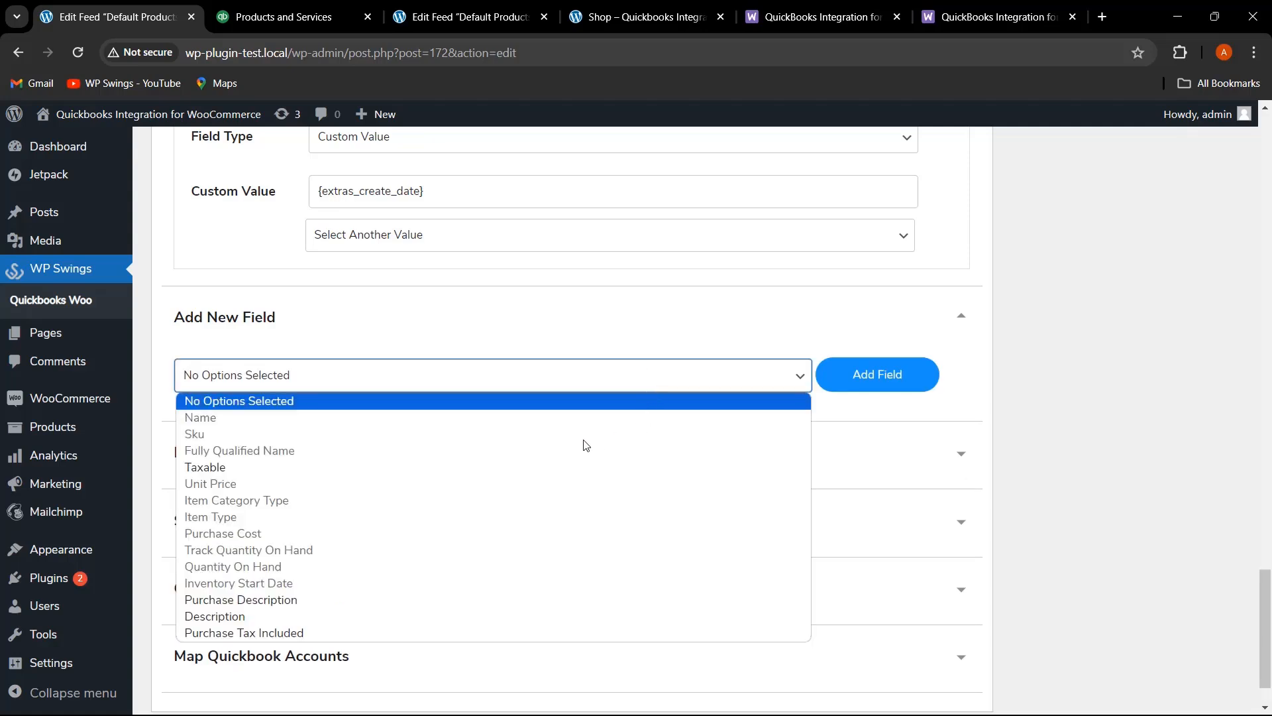
click(691, 330)
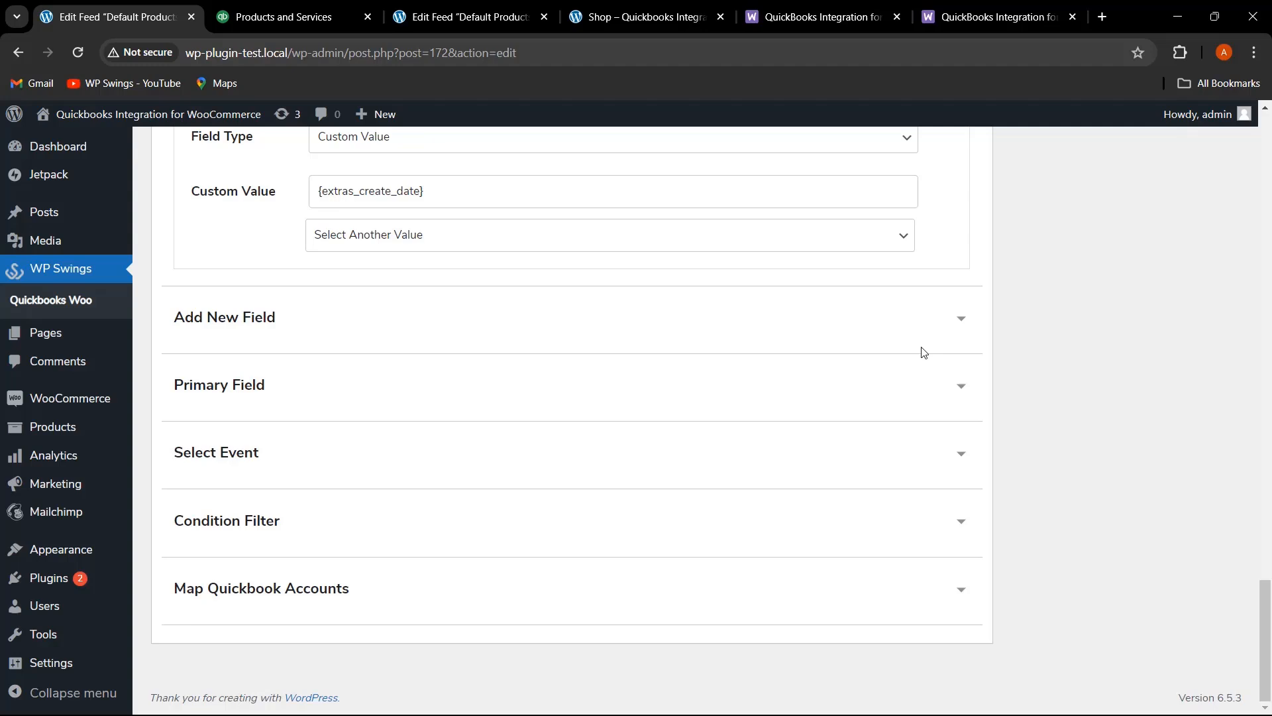
click(881, 332)
- Expand and review the Primary Field and Select Event settings of the products feed
click(783, 461)
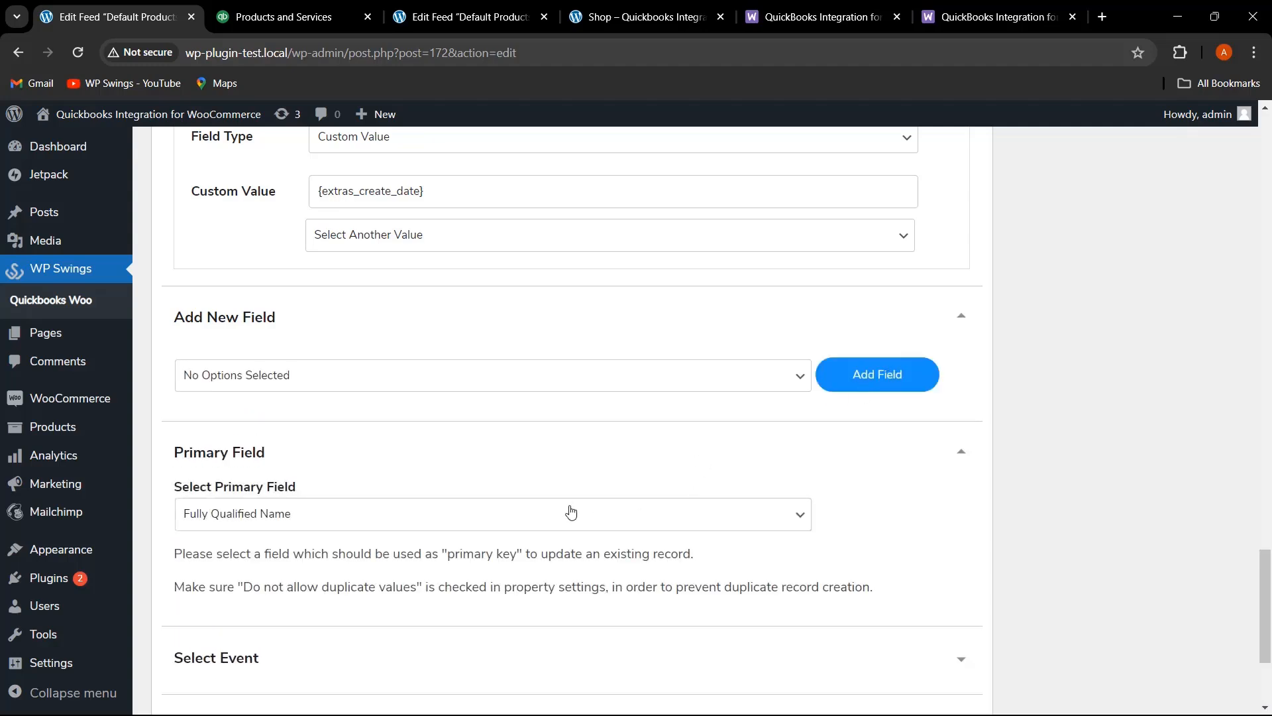
scroll(537, 463, down, 1)
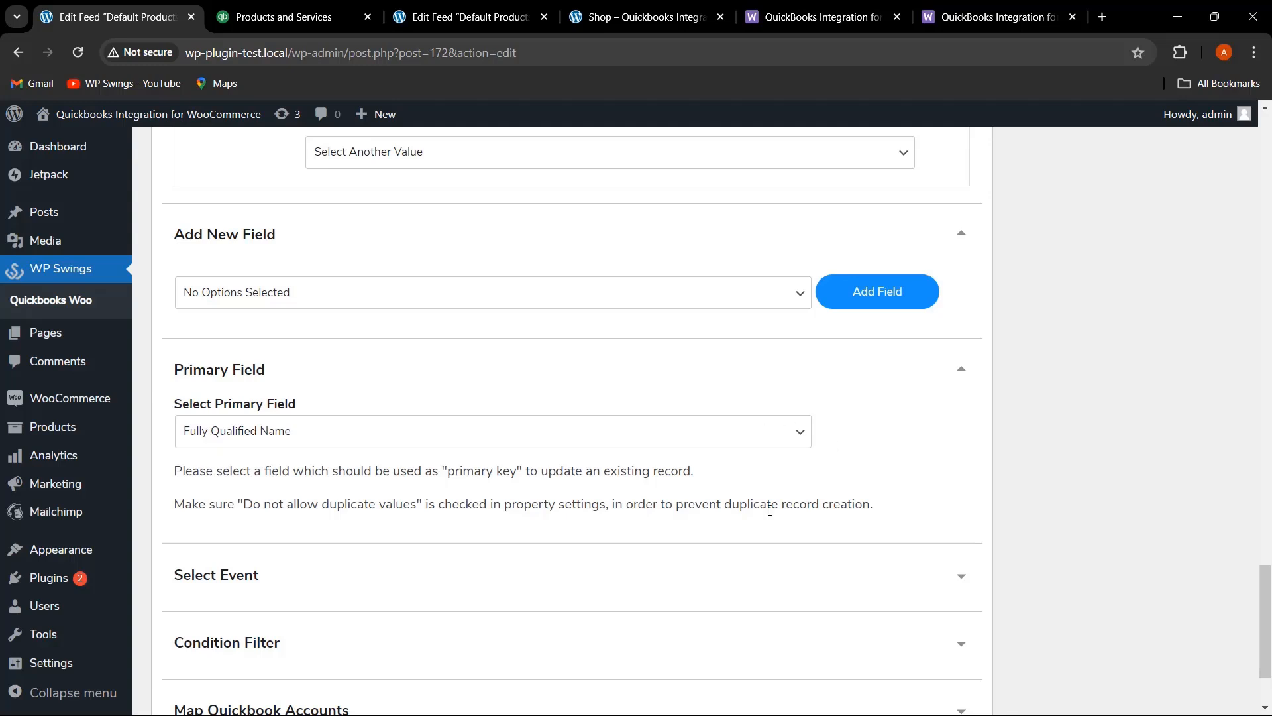
click(591, 568)
scroll(591, 567, down, 3)
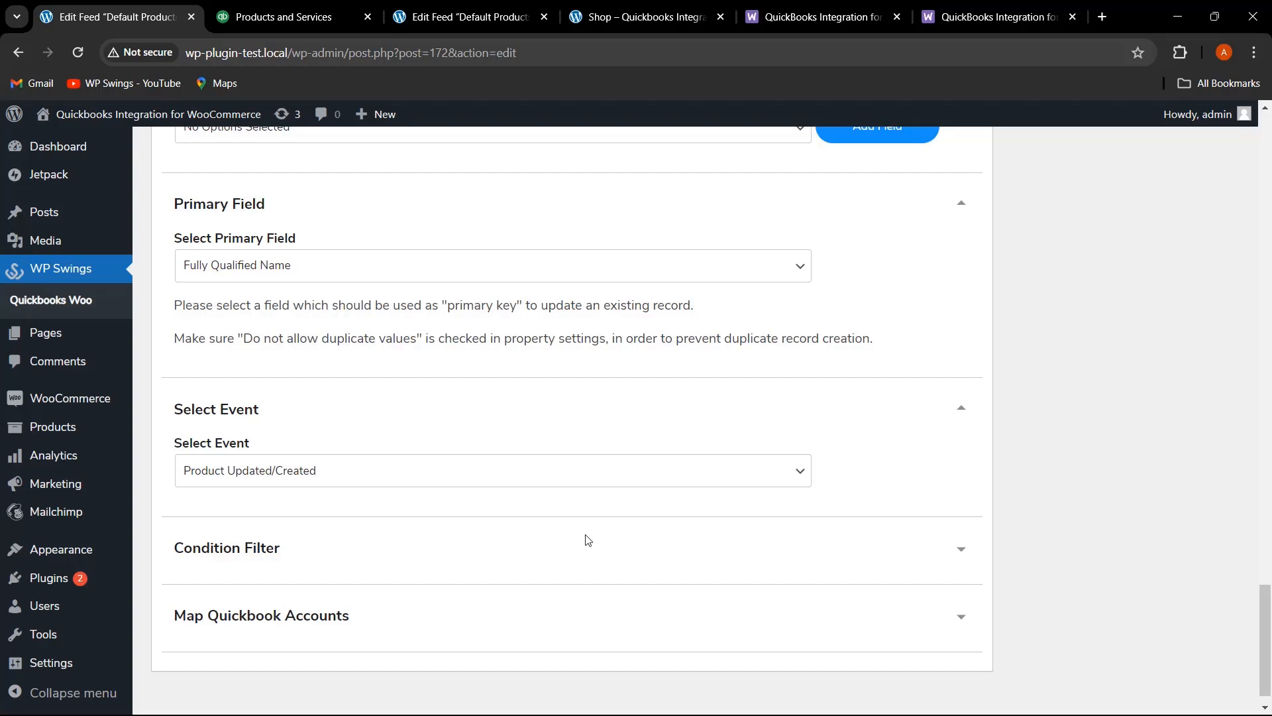
- Add an OR condition filter to the products feed and check its field and condition choices
click(588, 565)
scroll(595, 558, down, 2)
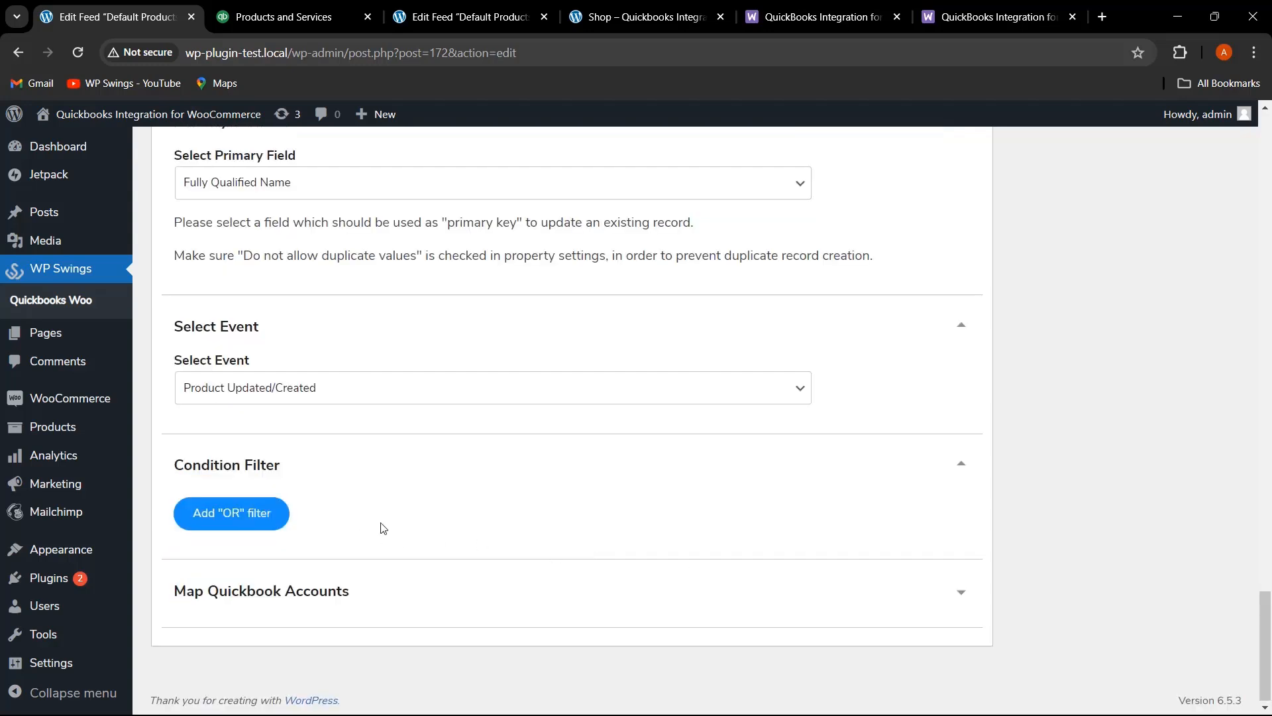
click(247, 523)
click(371, 560)
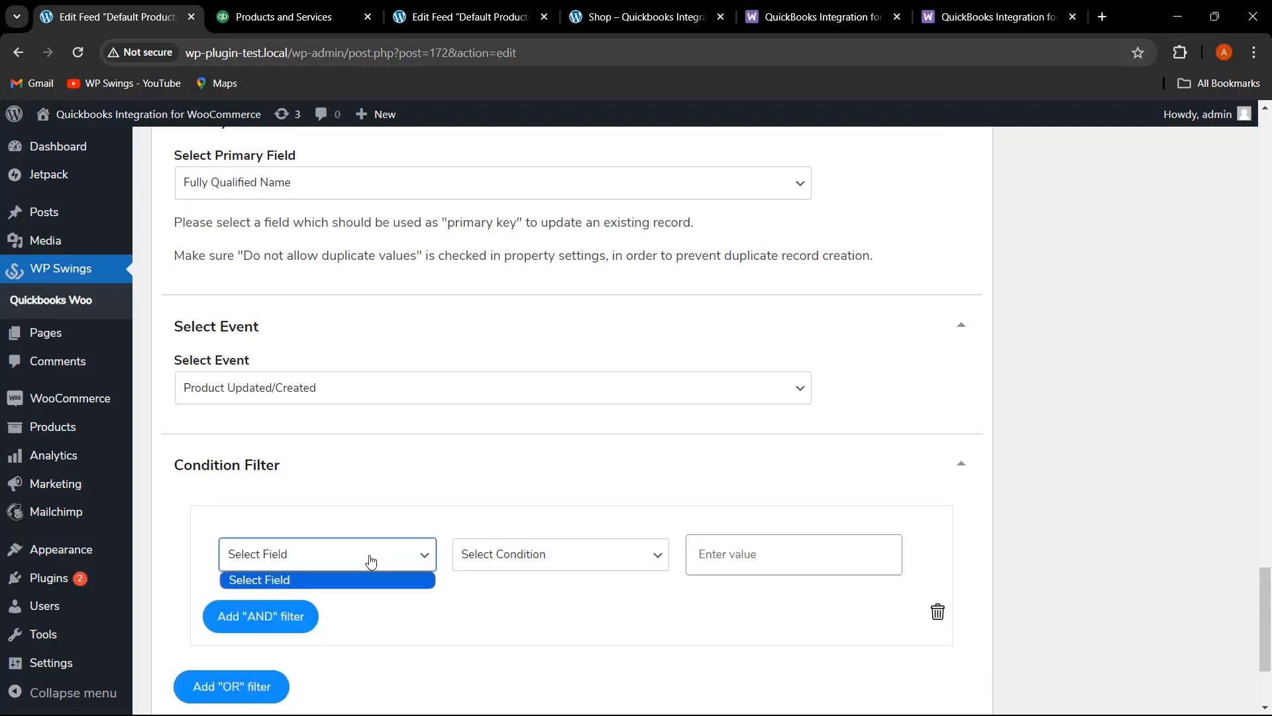
click(477, 569)
click(571, 566)
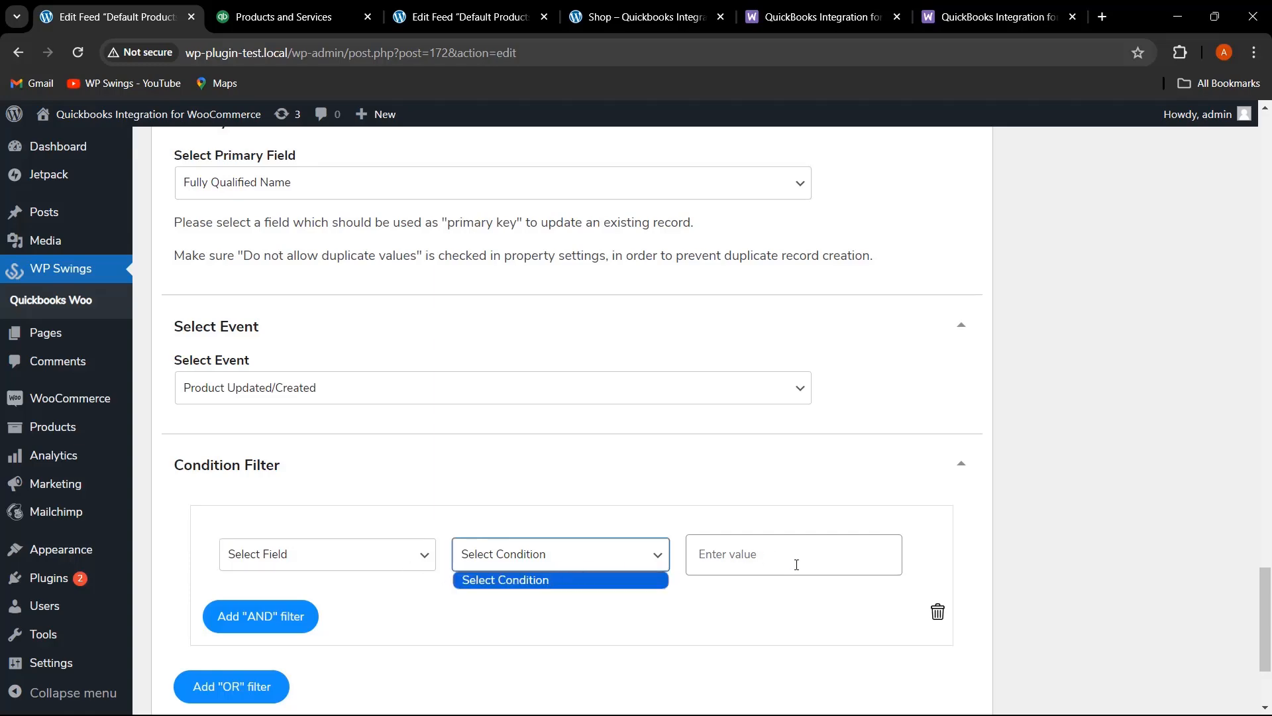
click(782, 589)
scroll(492, 540, down, 3)
scroll(501, 521, up, 3)
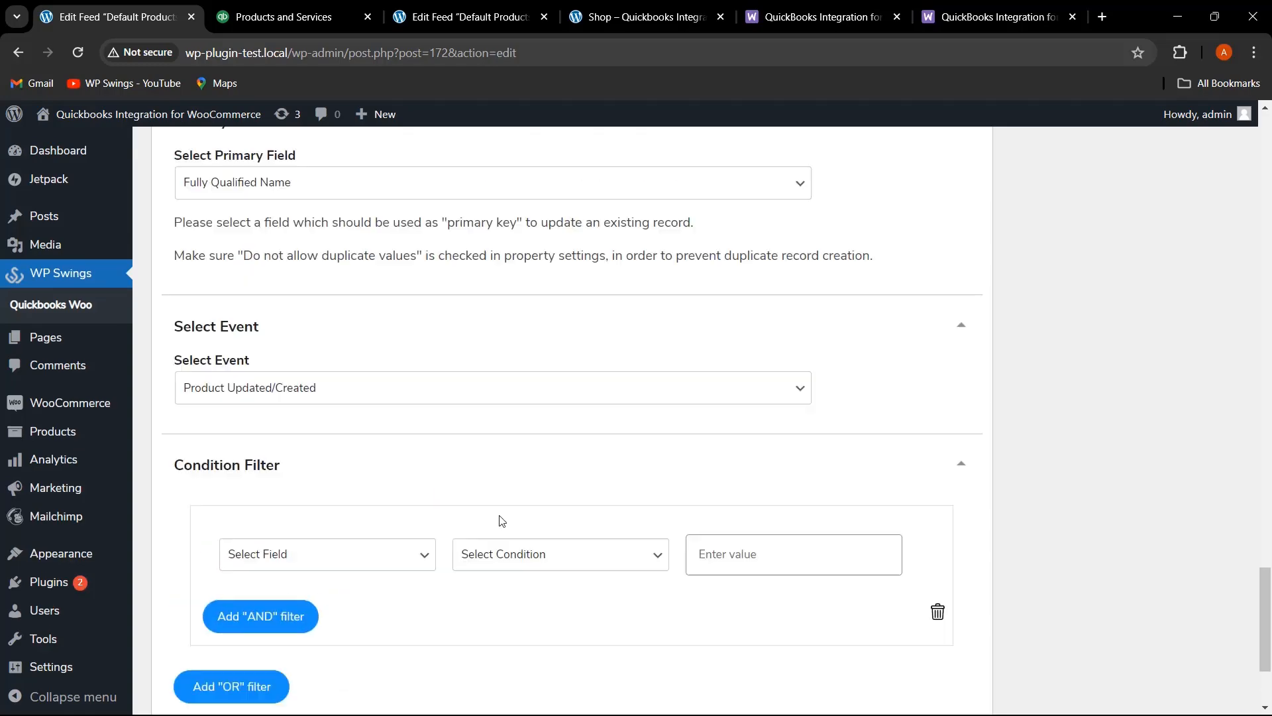
scroll(501, 521, down, 3)
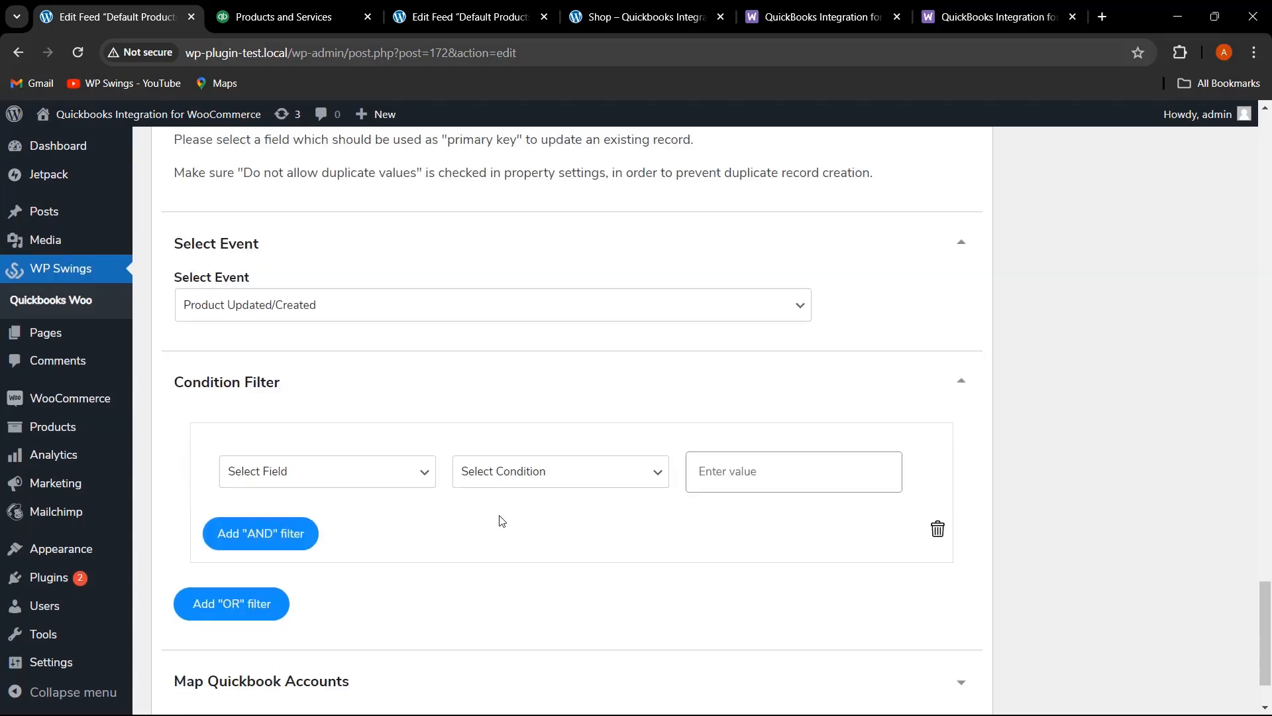
- Review the account mappings under Map Quickbook Accounts and go back to the start of the feed form
click(959, 601)
scroll(560, 559, down, 3)
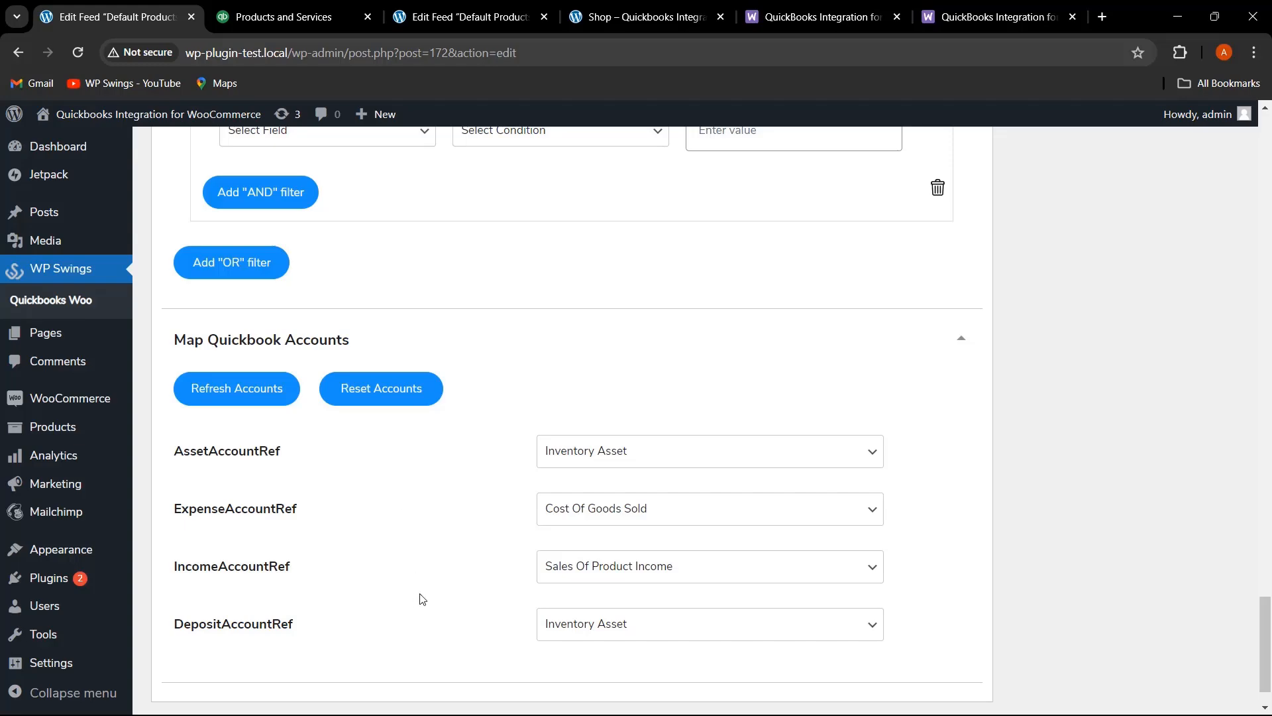
scroll(1237, 458, up, 5)
scroll(1171, 415, up, 6)
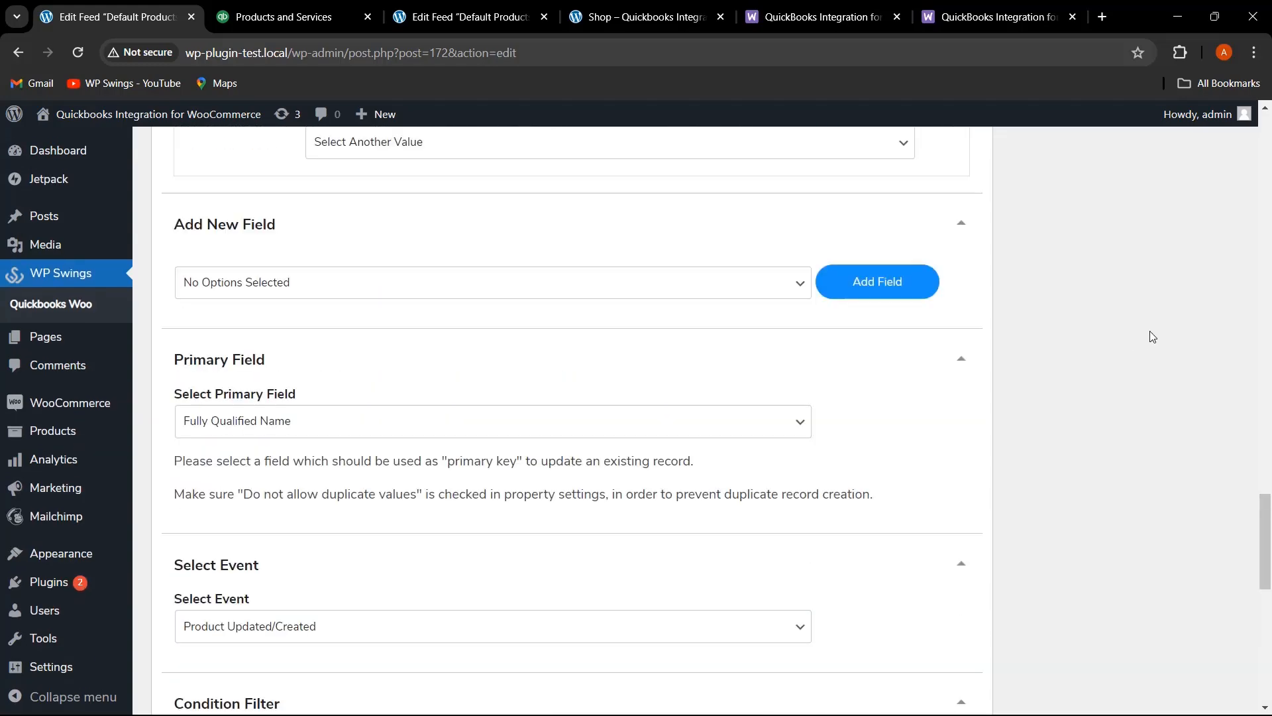
drag(1269, 472, 1268, 119)
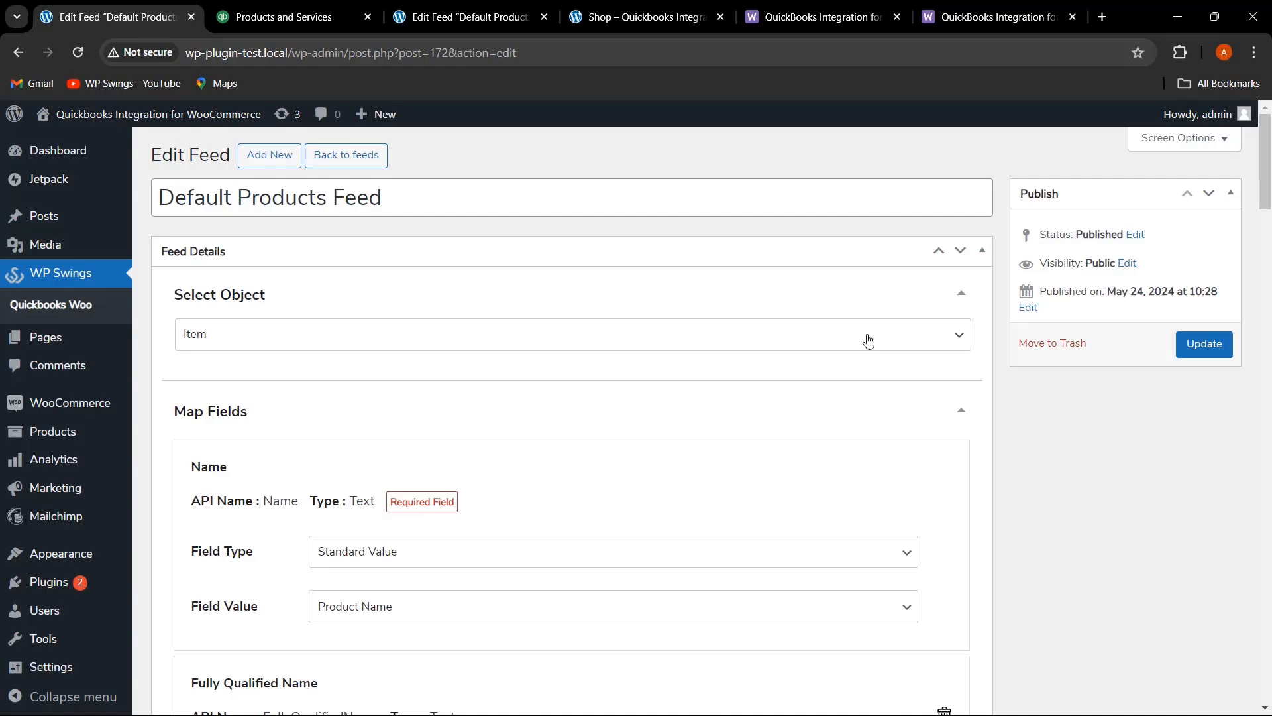
- Return to the feeds list without updating the feed and examine the trigger event of each default feed
click(354, 159)
scroll(570, 411, up, 2)
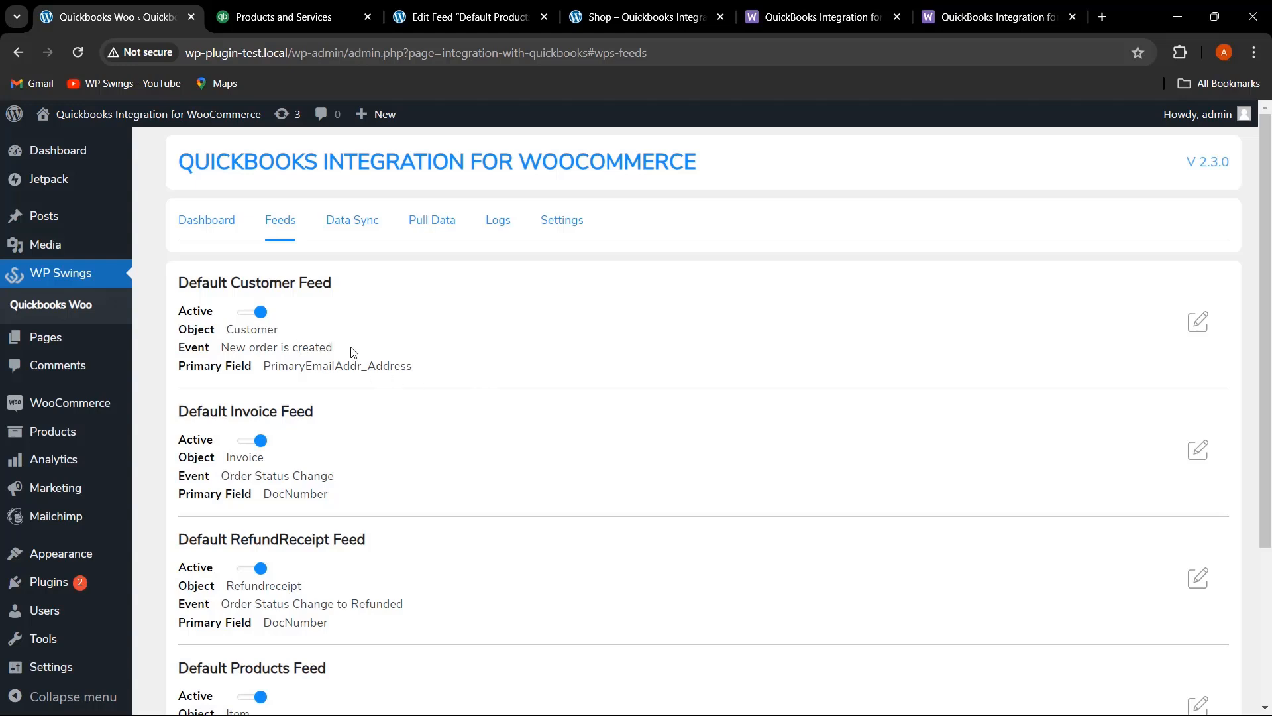
drag(351, 347, 221, 347)
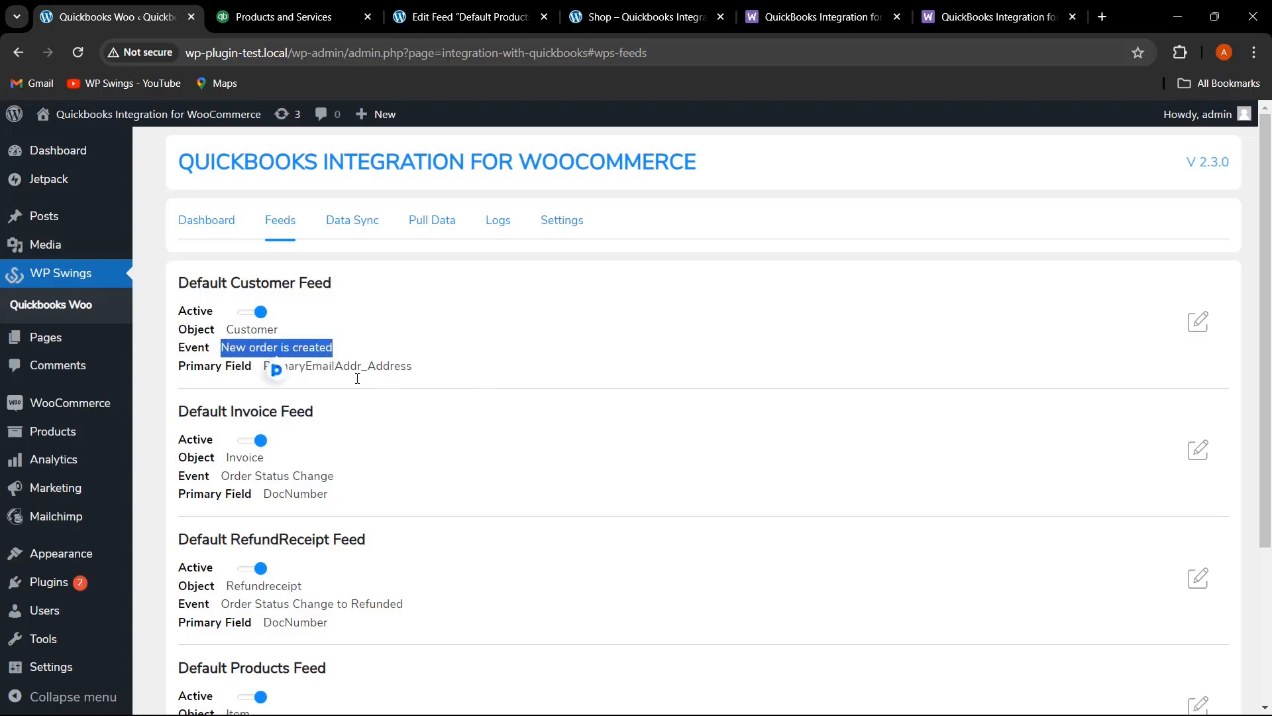
click(427, 398)
scroll(478, 504, down, 3)
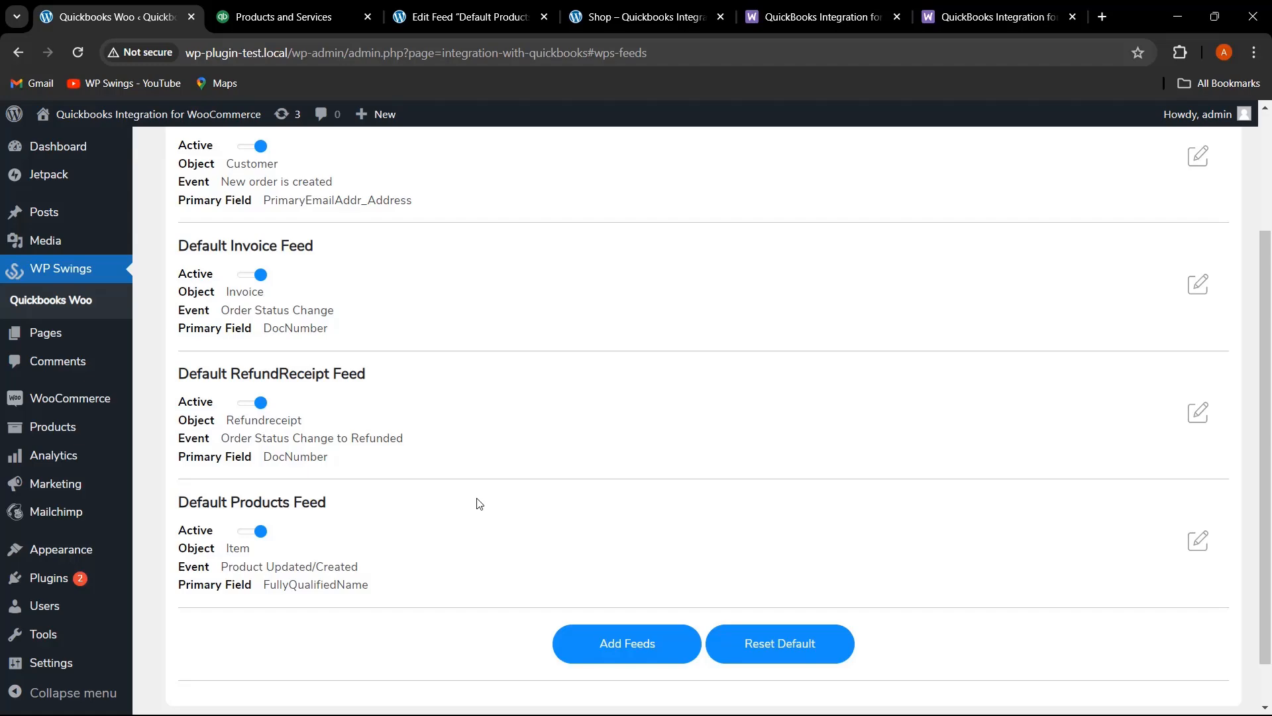
scroll(478, 503, up, 3)
scroll(479, 503, down, 3)
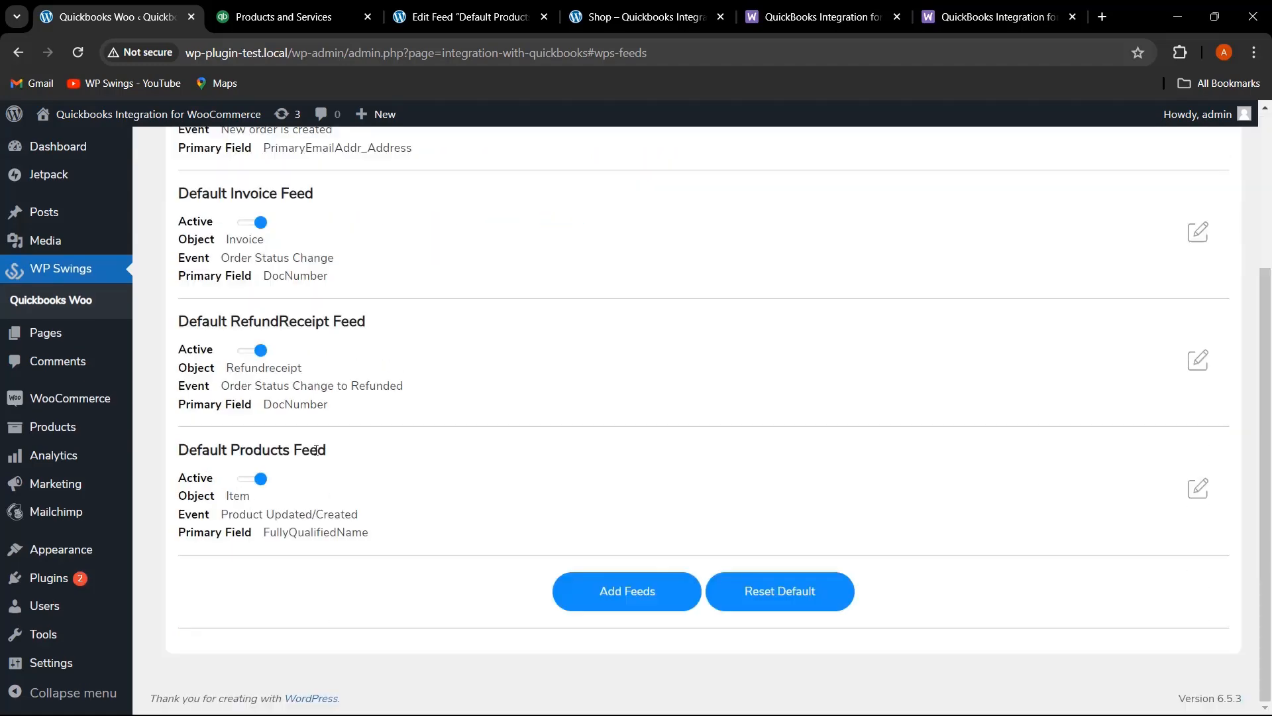
- Examine the Default Products Feed entry and view the page for pulling QuickBooks data into WooCommerce
drag(327, 450, 309, 450)
click(371, 453)
scroll(372, 455, up, 3)
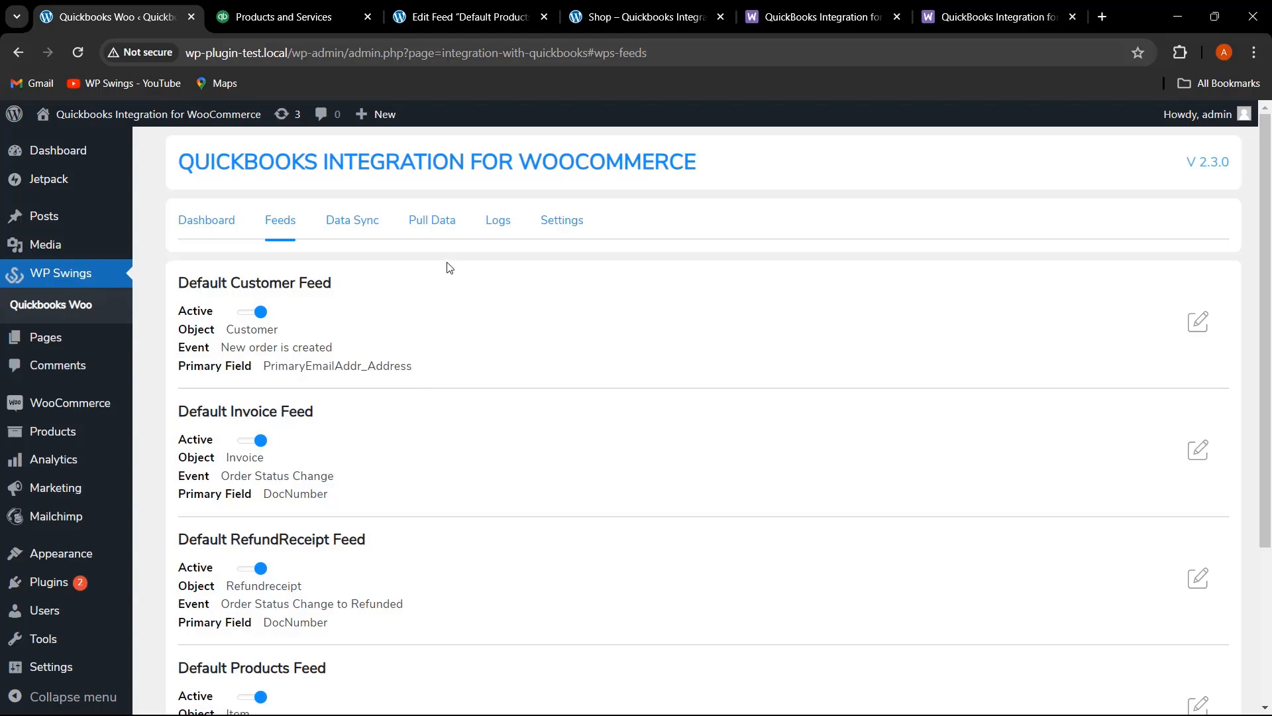
click(434, 230)
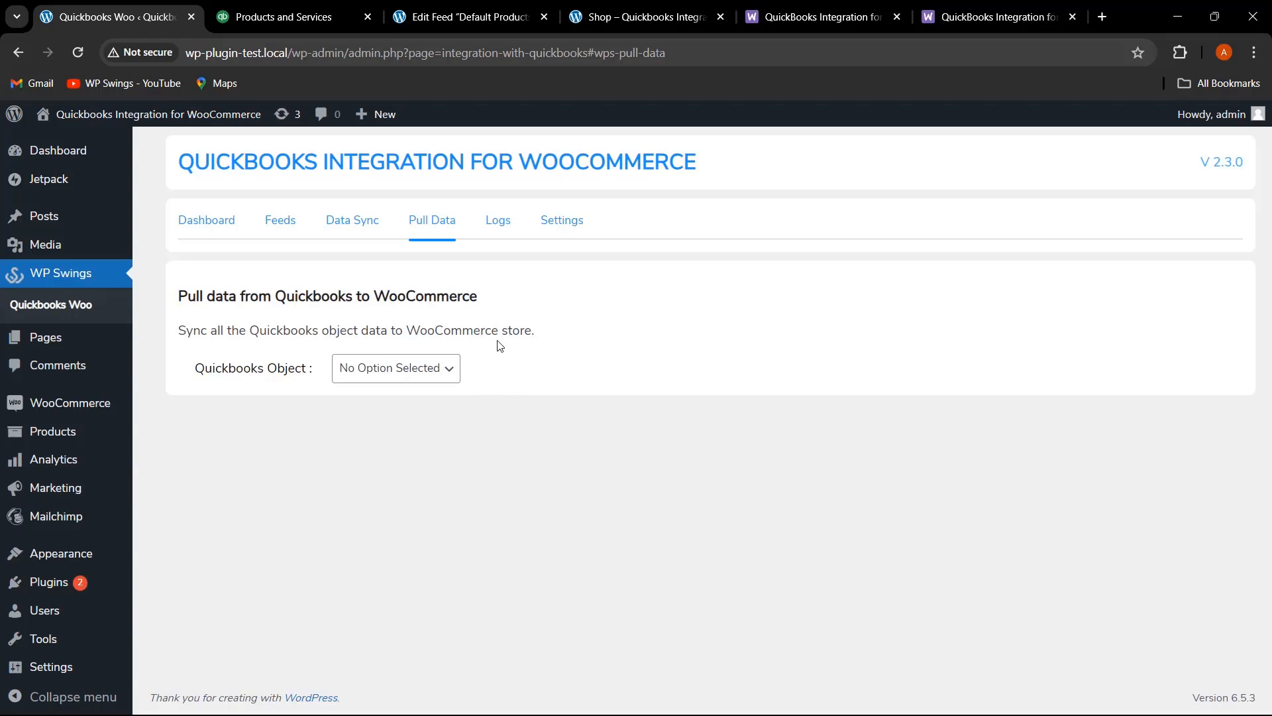
- Enable Product creation from Quickbooks in the plugin settings and save them
click(571, 229)
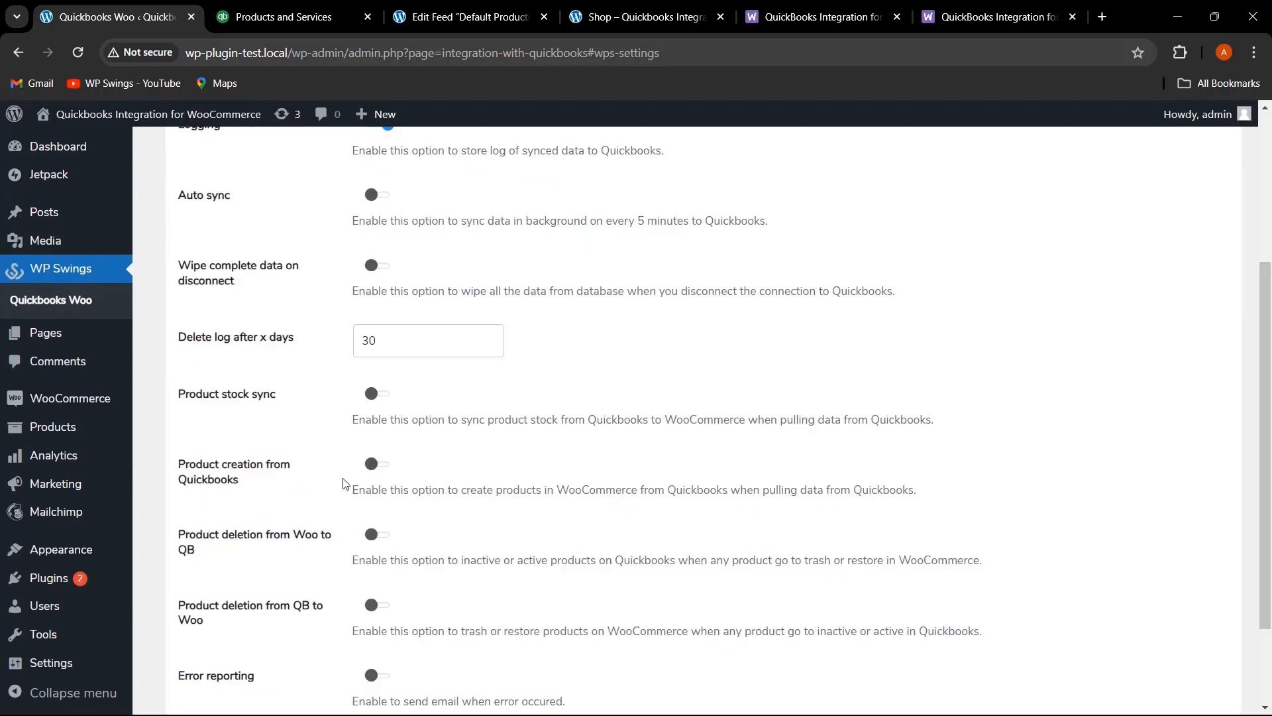
click(383, 467)
scroll(415, 485, down, 3)
click(316, 628)
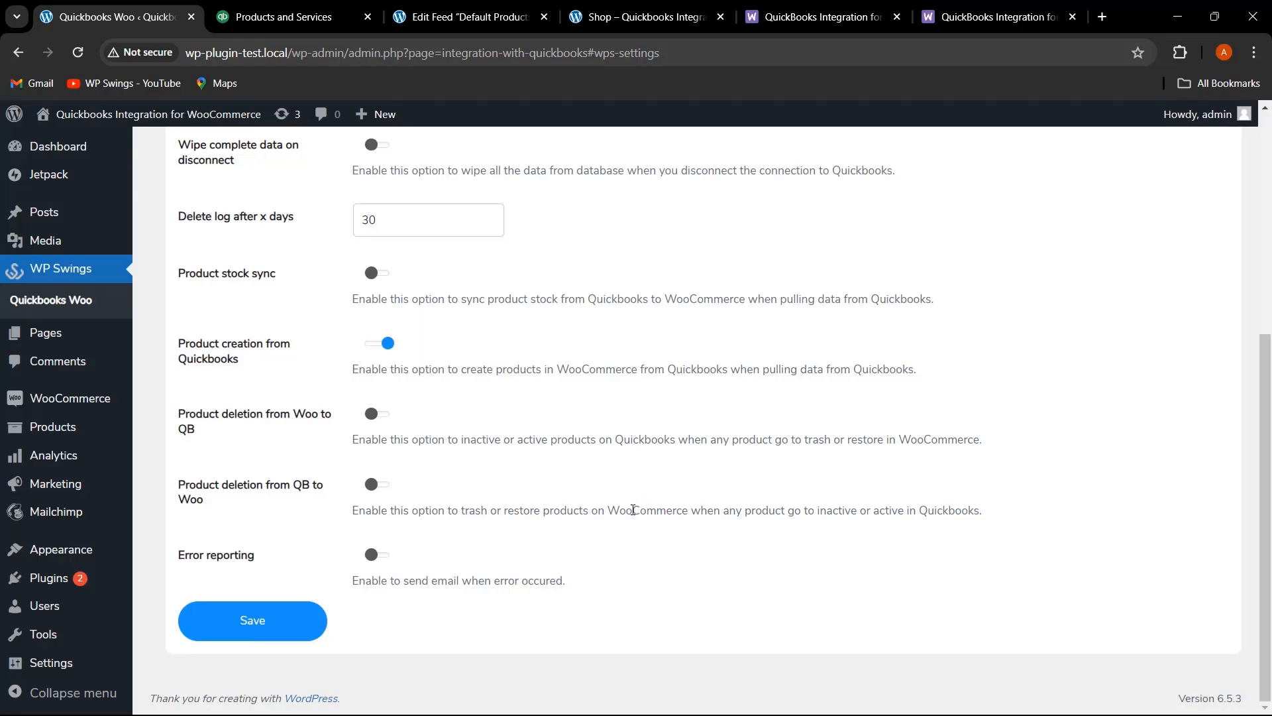
- Pull the Products object from QuickBooks into the WooCommerce store and dismiss the completion message
scroll(566, 536, up, 5)
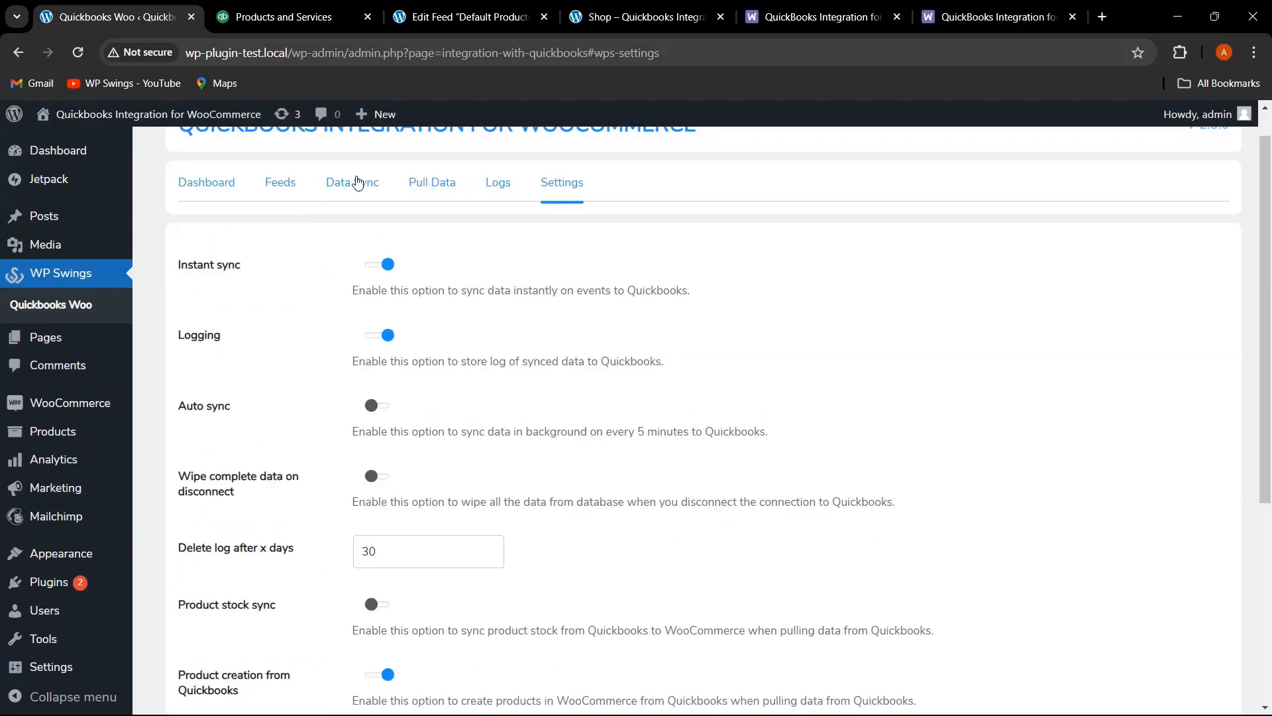
click(419, 192)
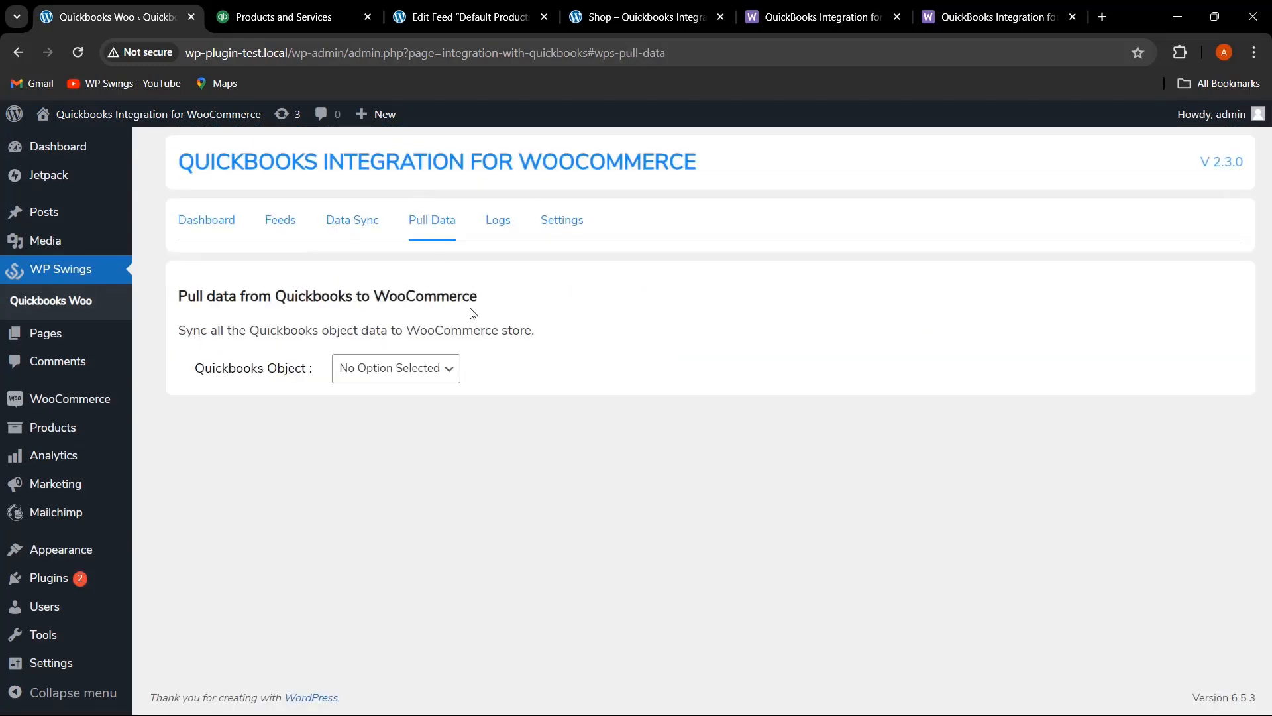
click(451, 379)
click(419, 407)
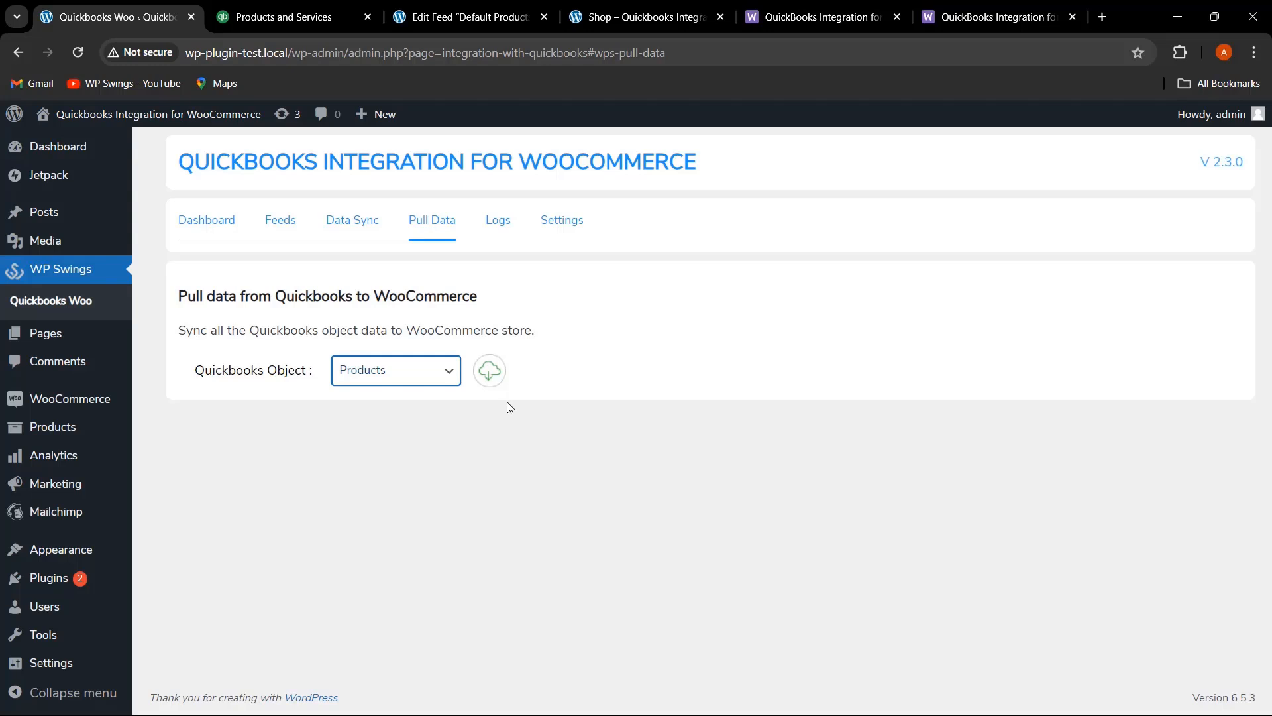
click(491, 369)
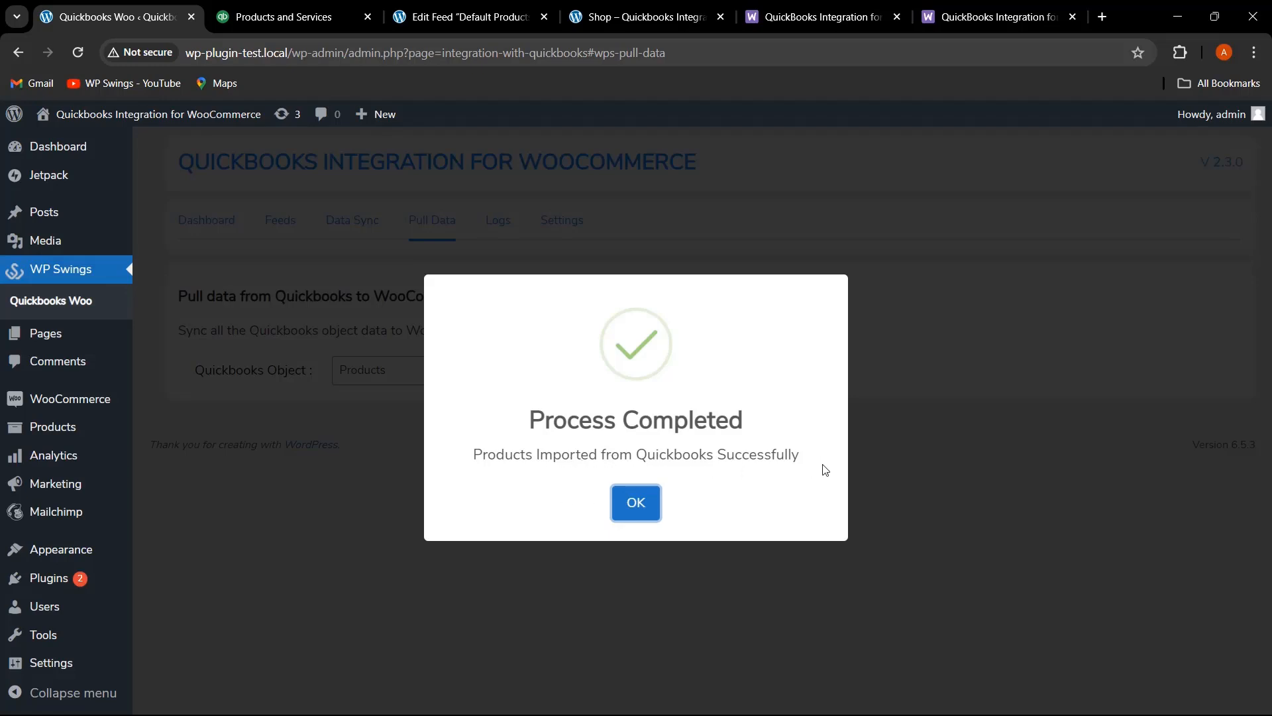
click(641, 508)
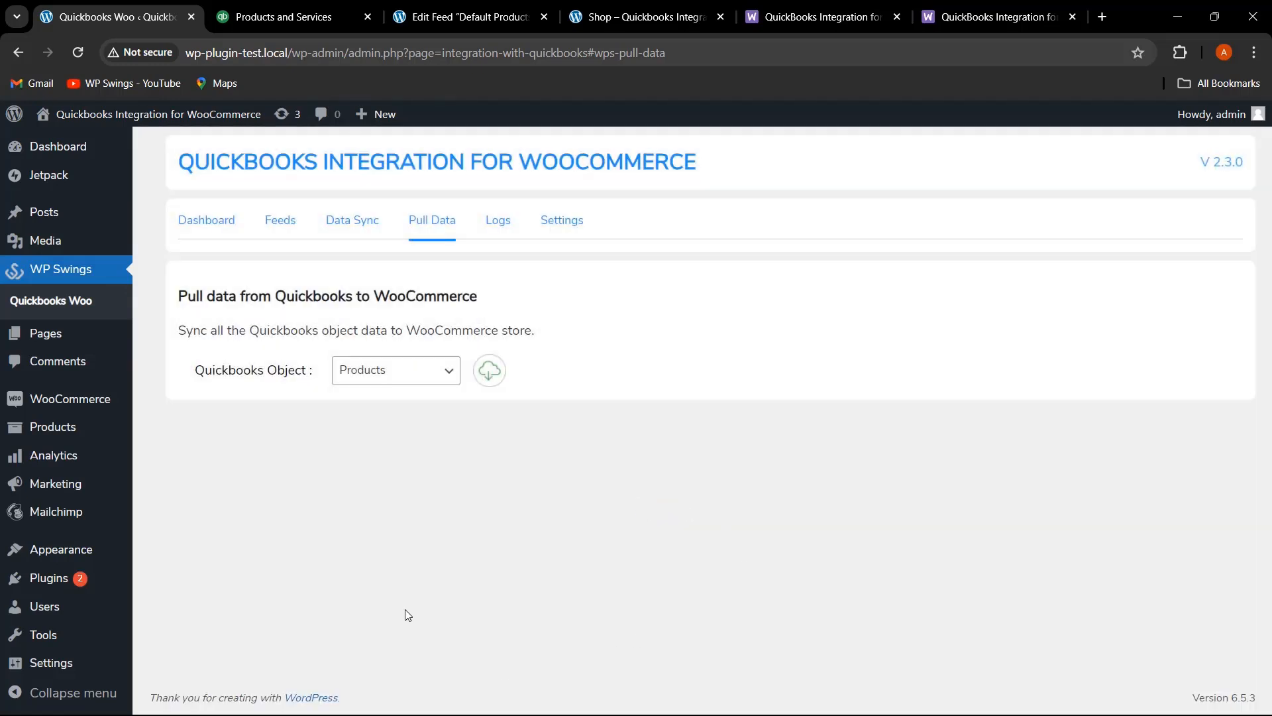
- Open the full WooCommerce product list in a new tab and examine the newest imported products
mouse_move(81, 439)
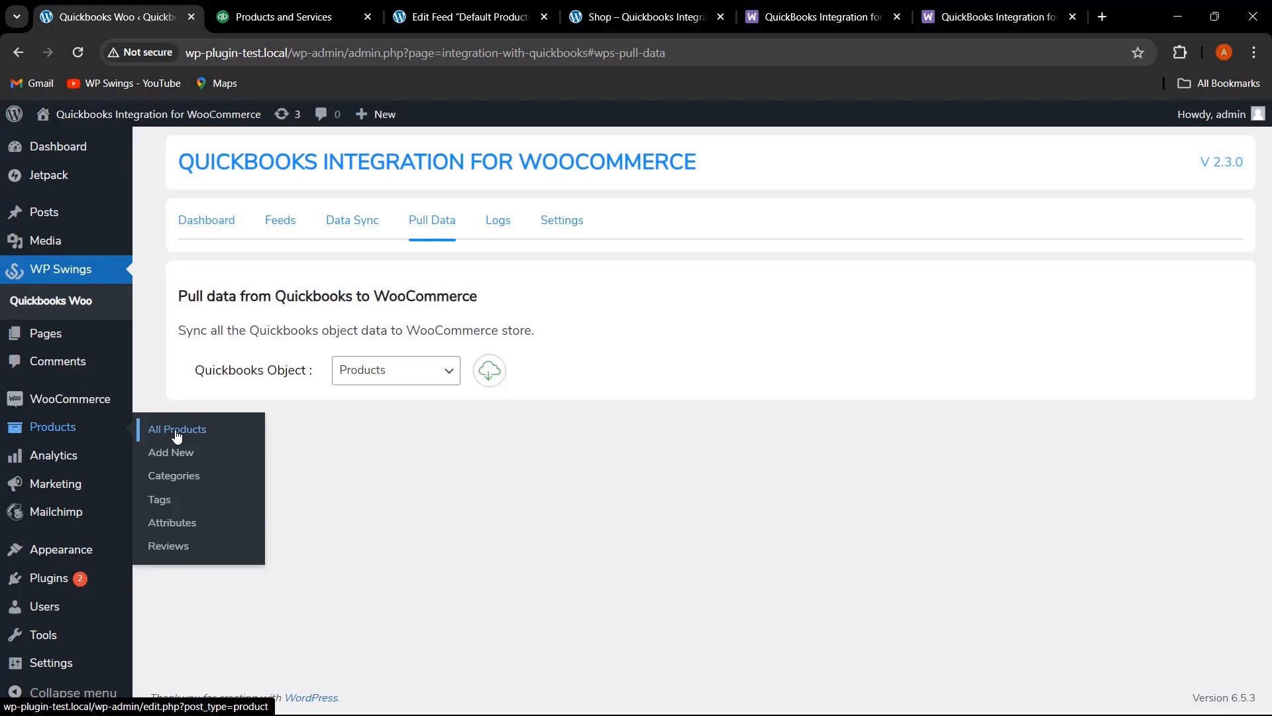
right_click(176, 432)
click(261, 185)
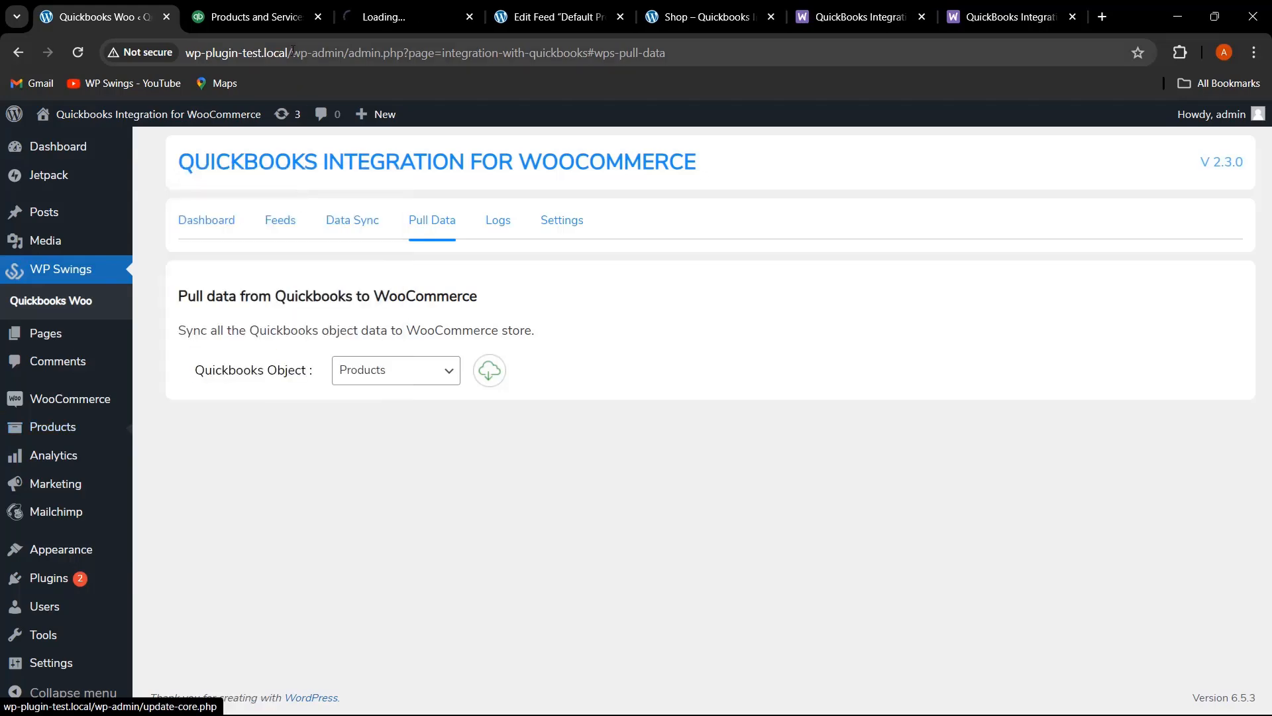
click(397, 17)
scroll(434, 384, down, 1)
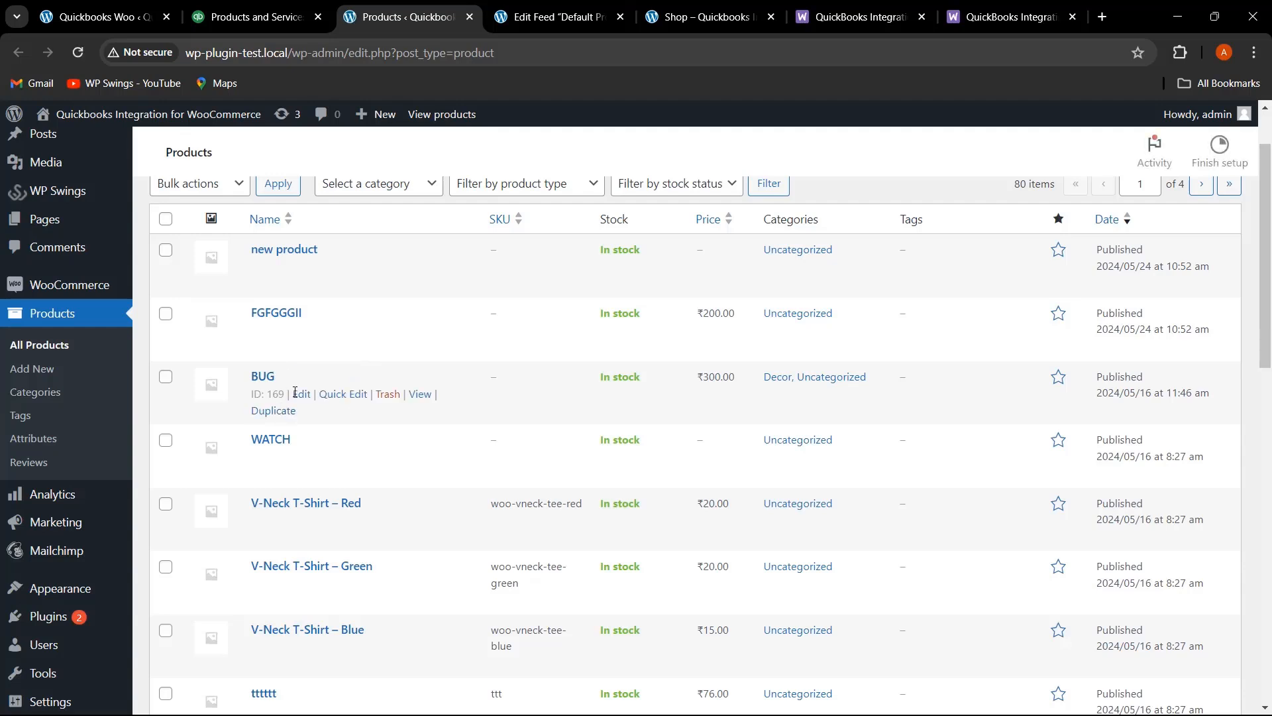
scroll(331, 345, up, 1)
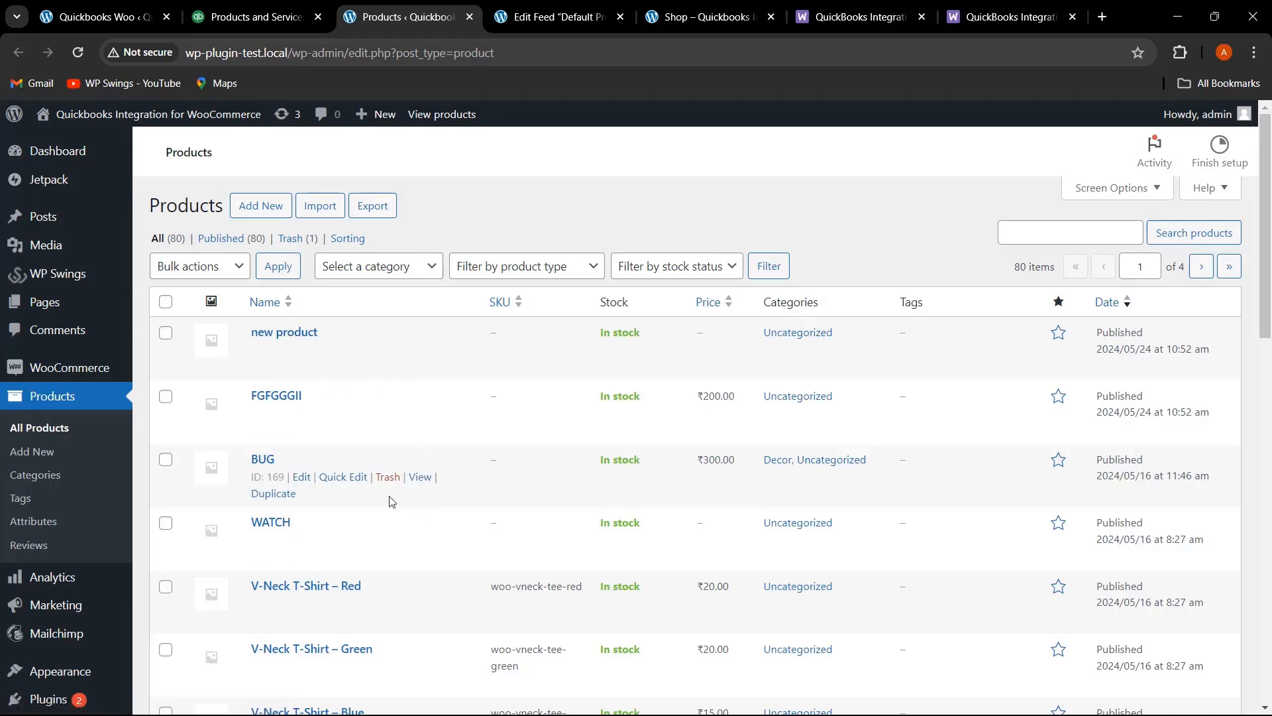
scroll(371, 497, down, 1)
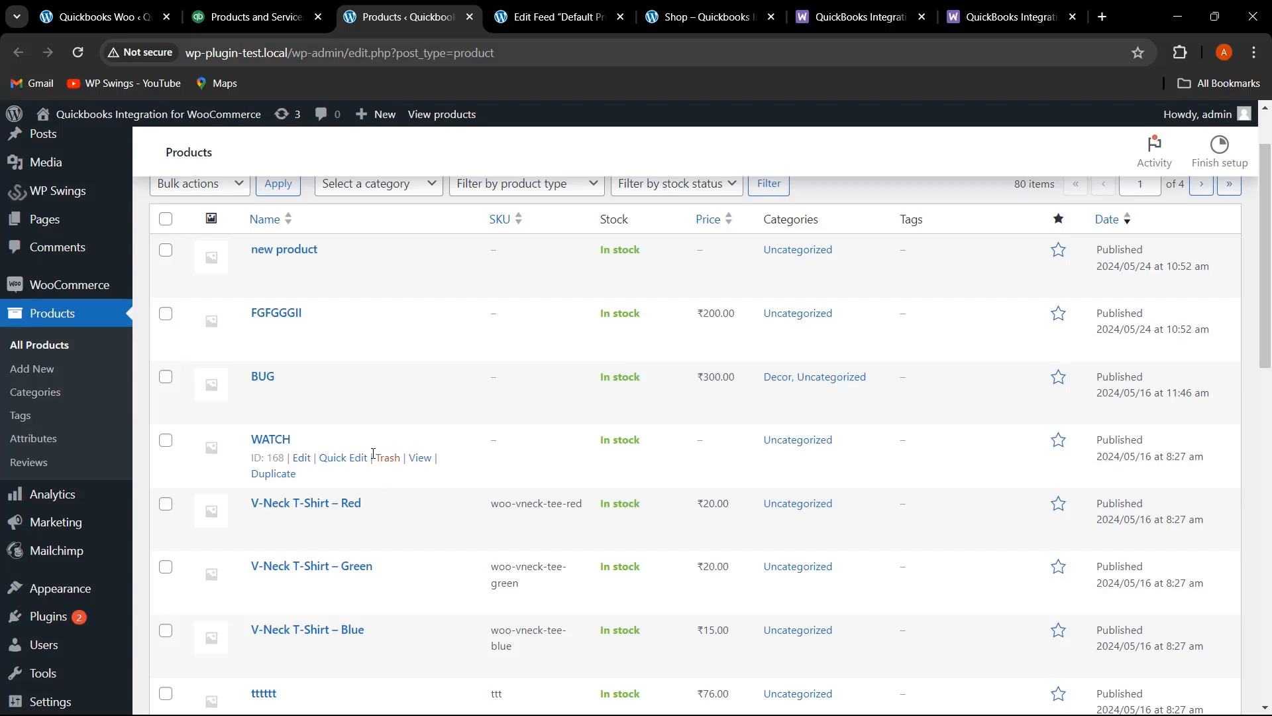
scroll(373, 453, up, 1)
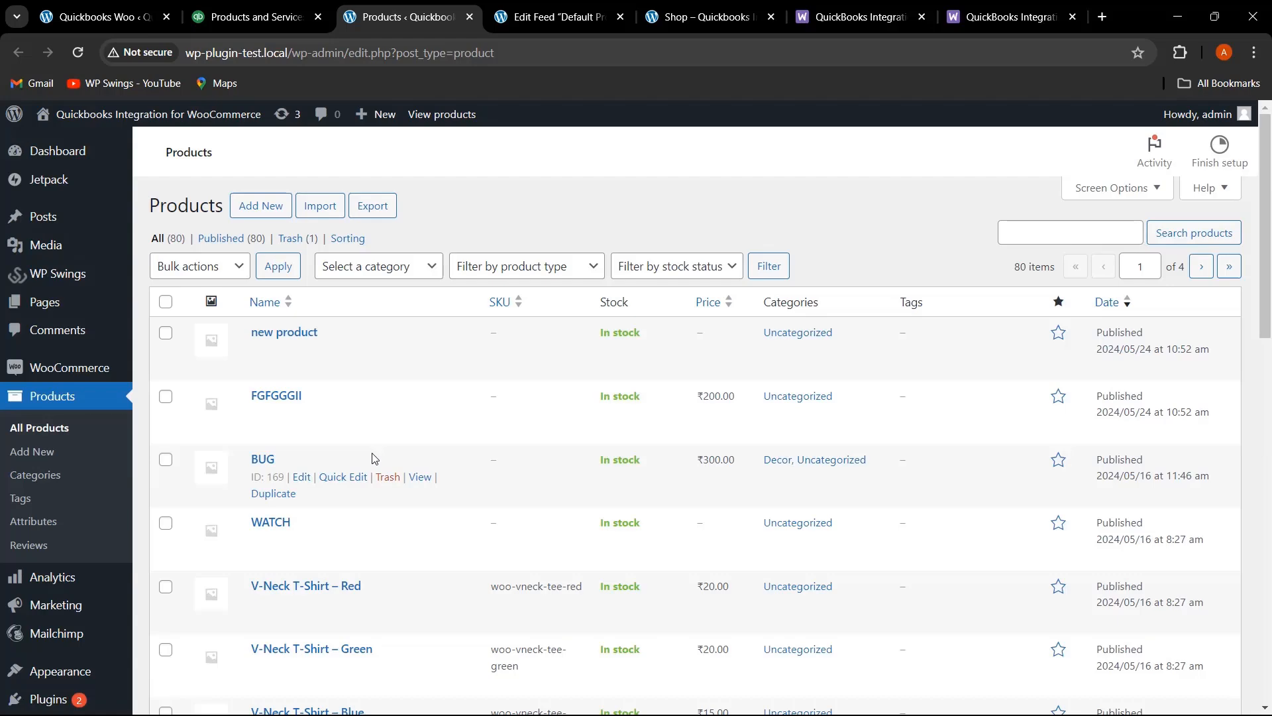
- Return to the plugin settings, switch Instant sync off and back on, and save the settings
key(alt+Left)
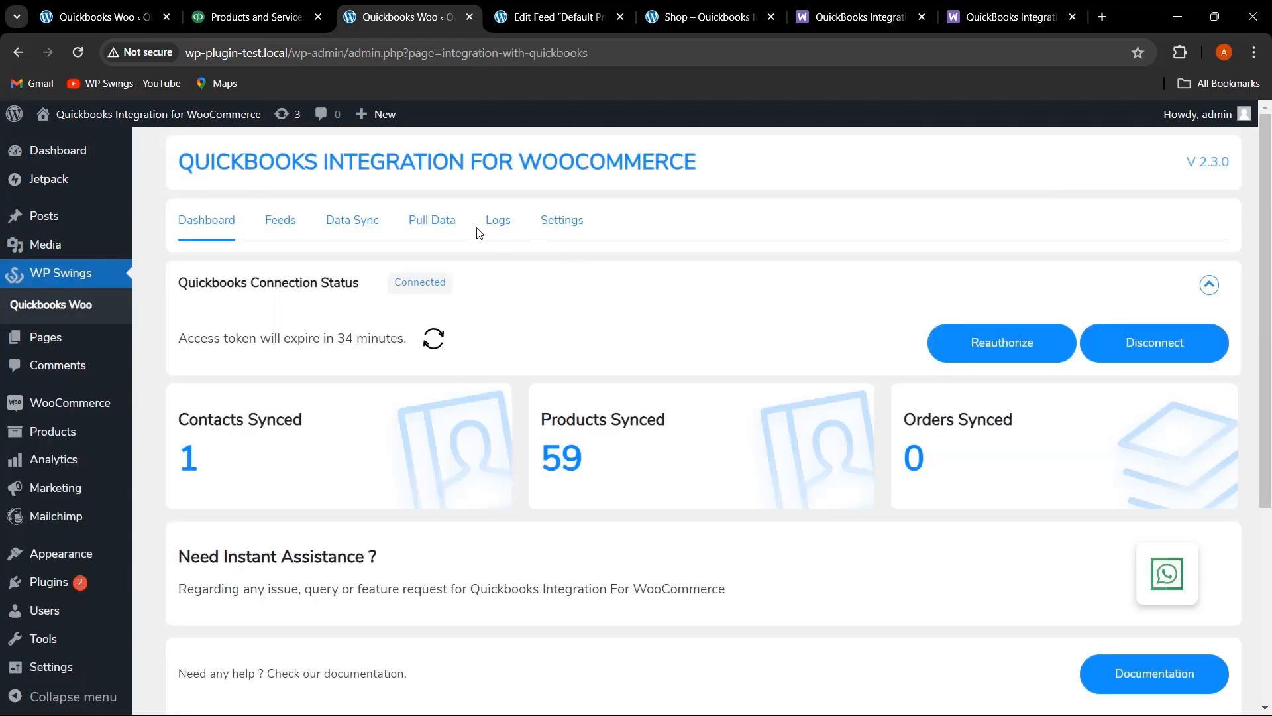
click(431, 223)
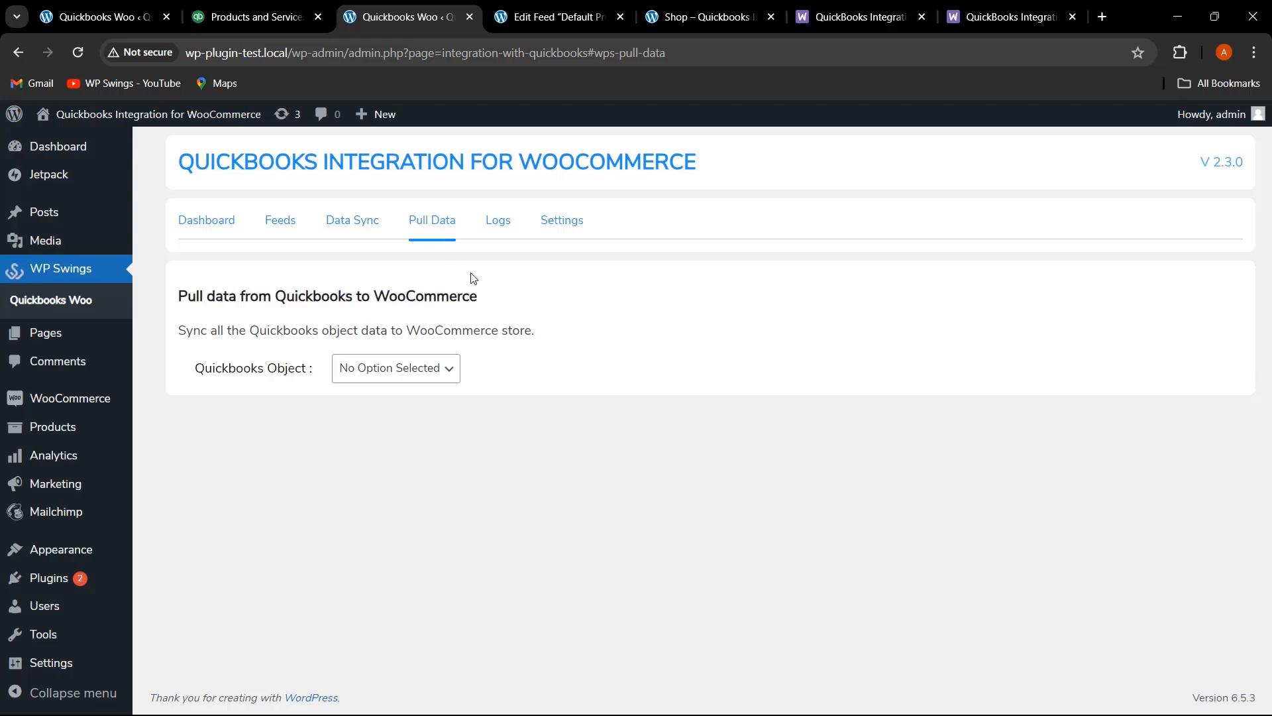
click(569, 221)
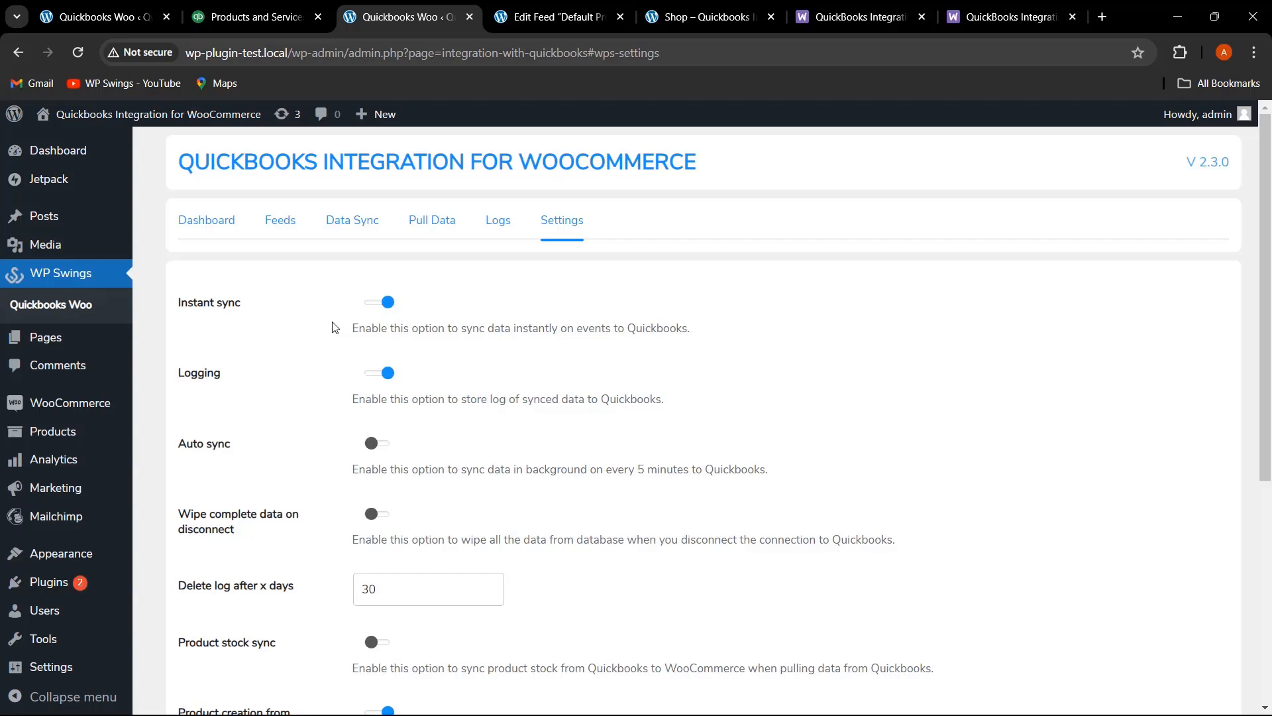
click(377, 304)
click(379, 304)
scroll(331, 624, down, 4)
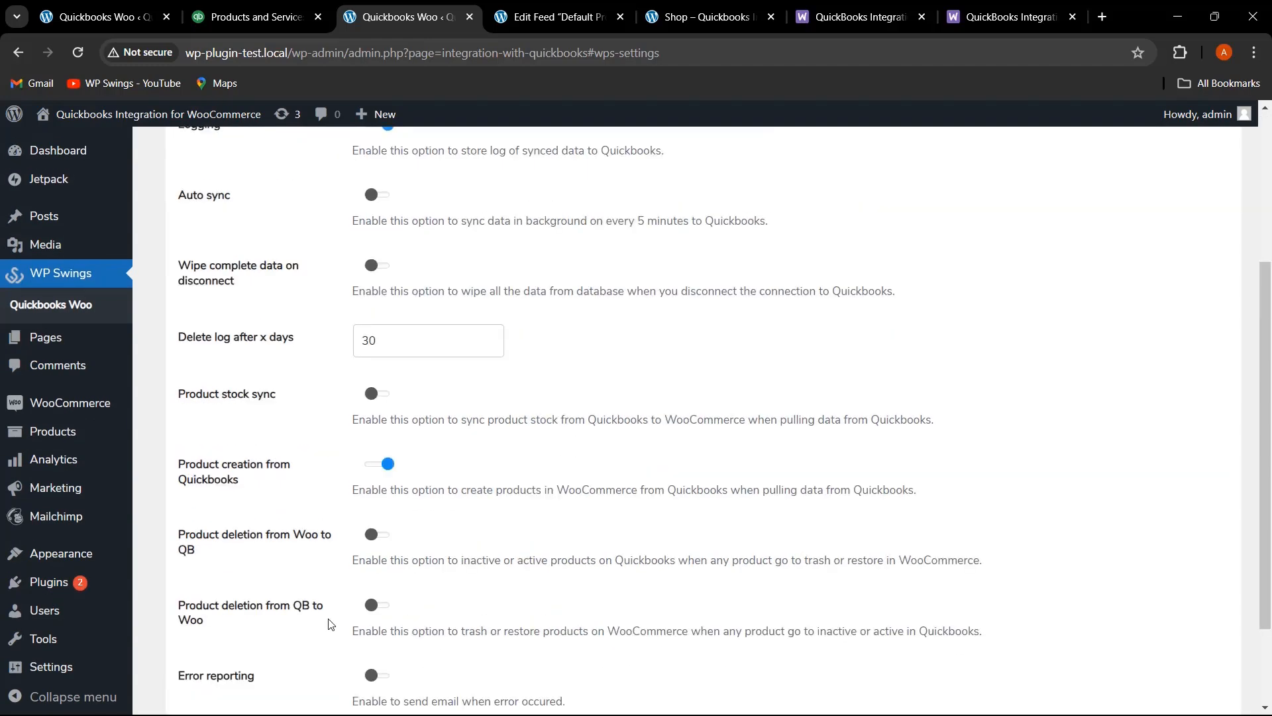
scroll(331, 624, down, 2)
click(310, 628)
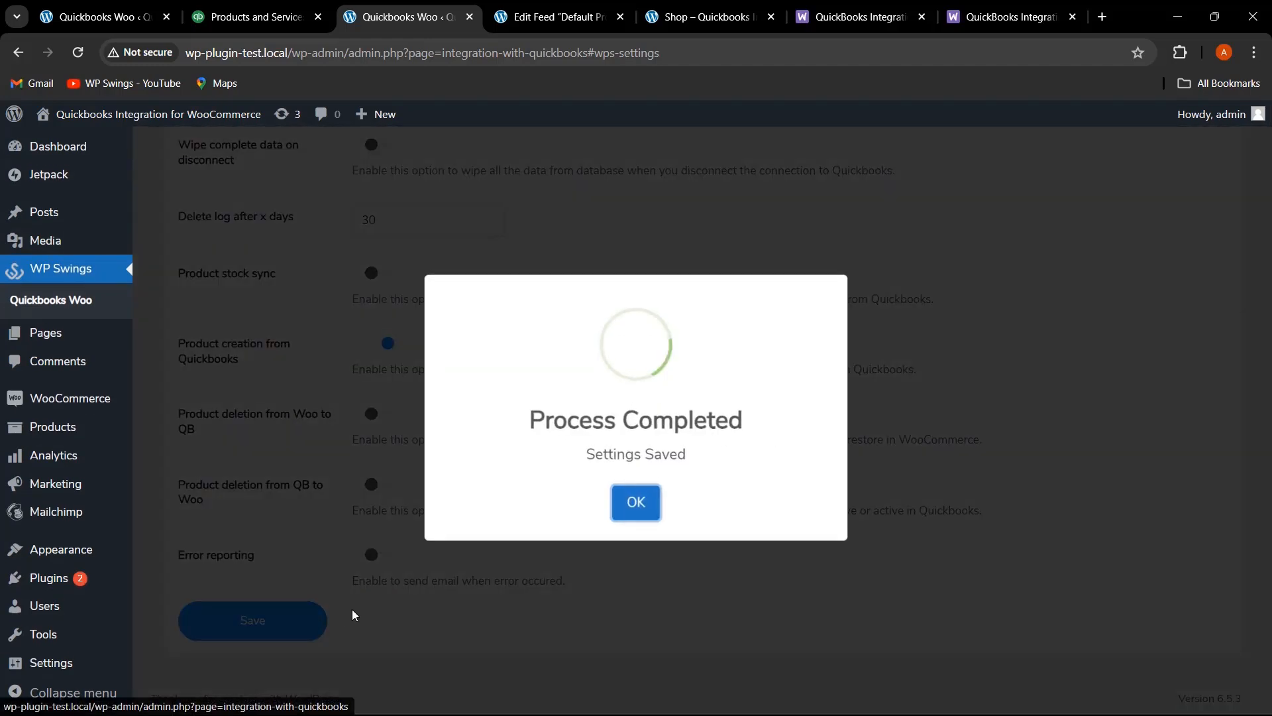
click(633, 505)
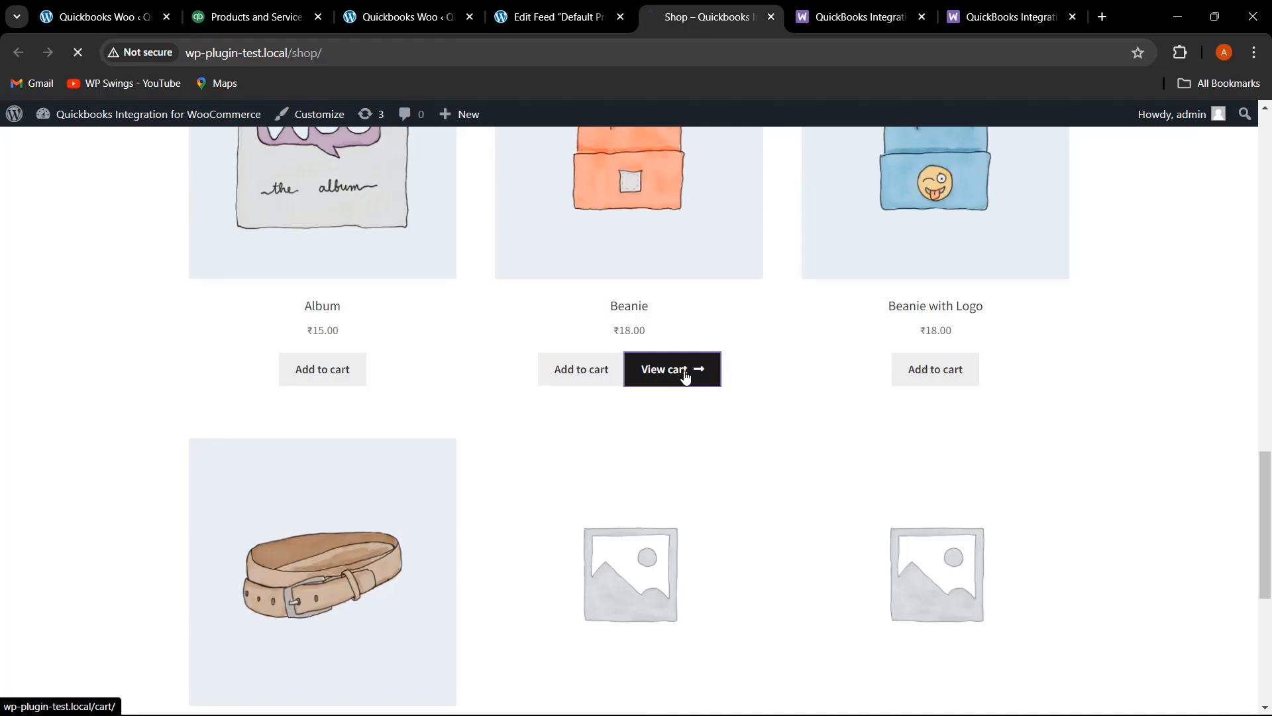
- Check out the Beanie from the shop cart and place the order with Direct bank transfer
click(684, 375)
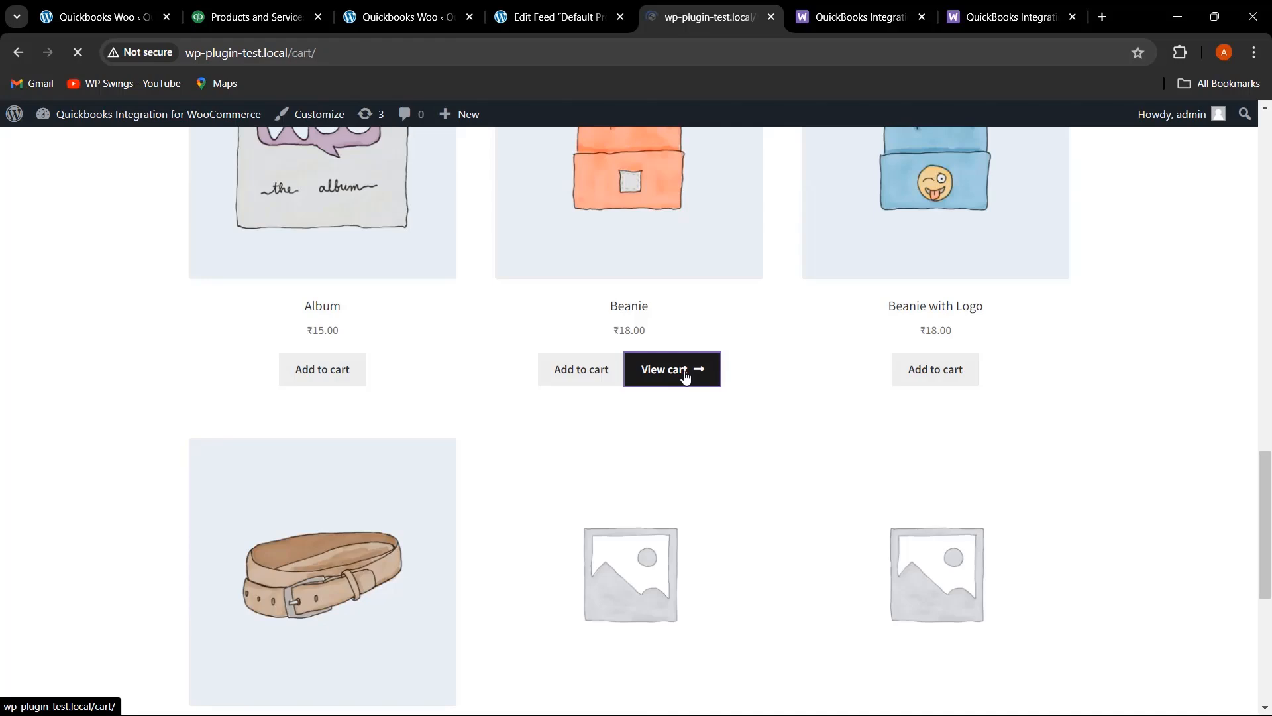
scroll(761, 404, down, 5)
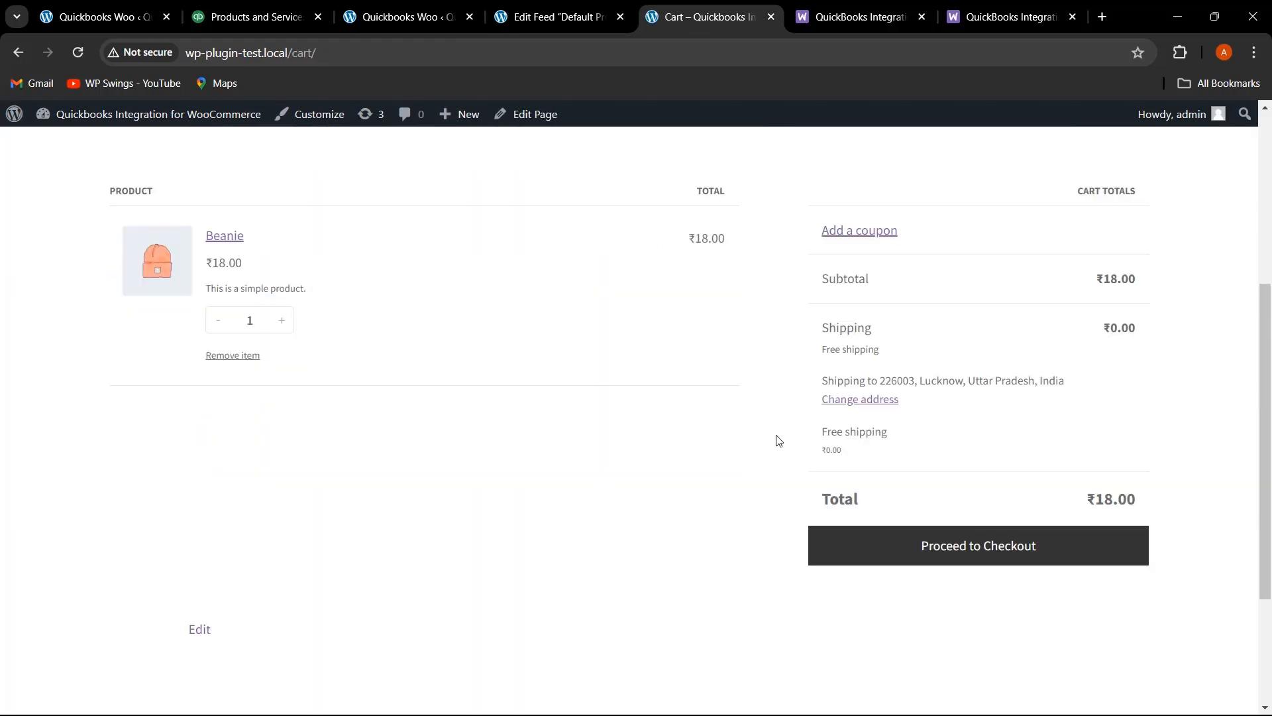
click(936, 540)
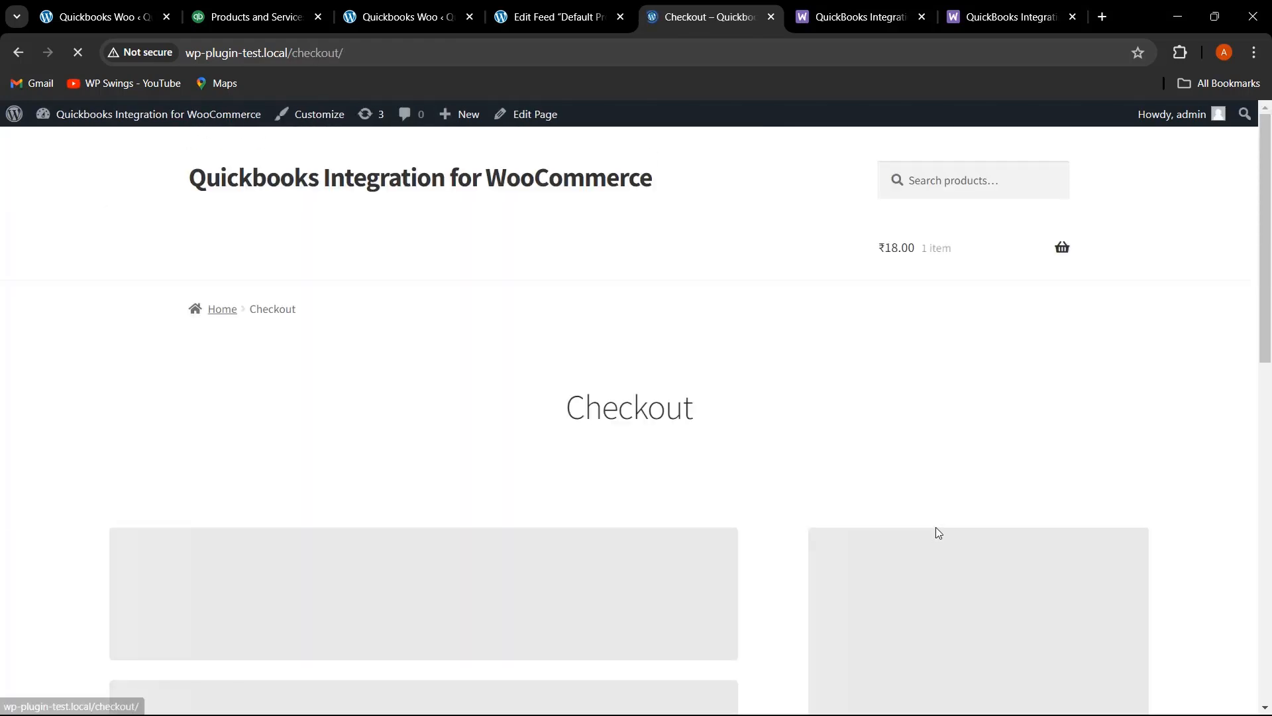
scroll(935, 527, down, 10)
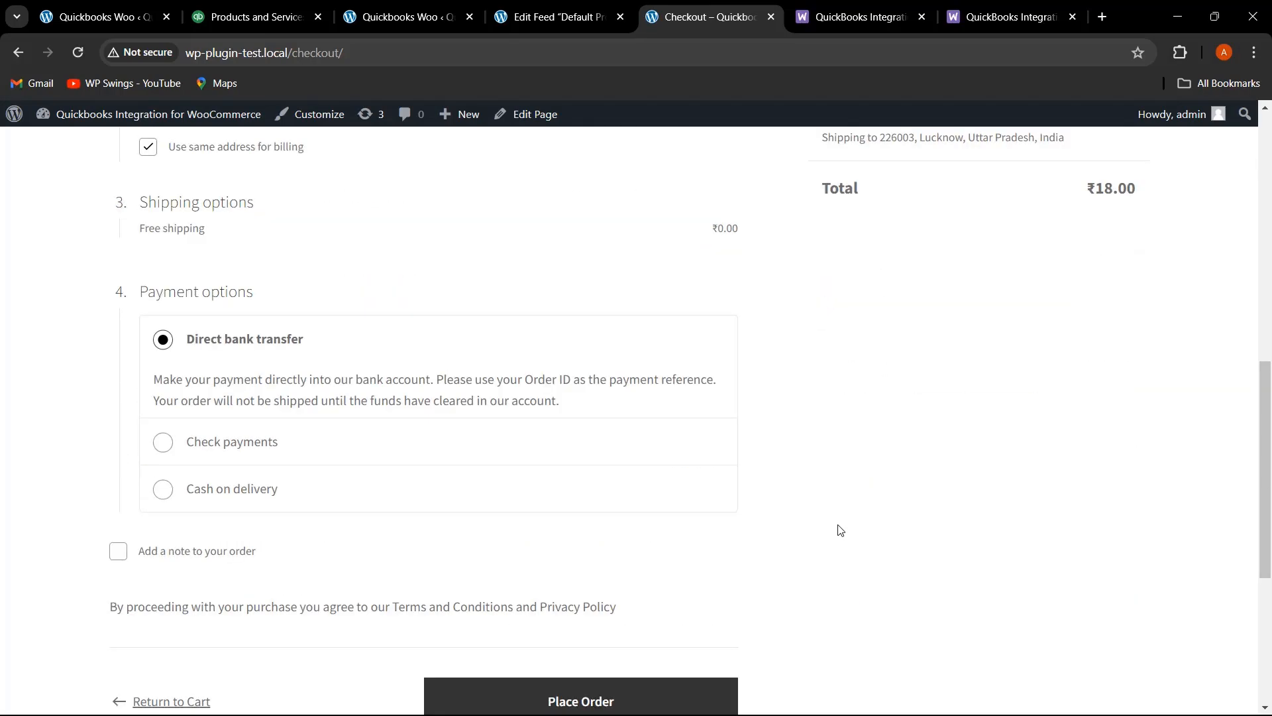
scroll(840, 530, down, 4)
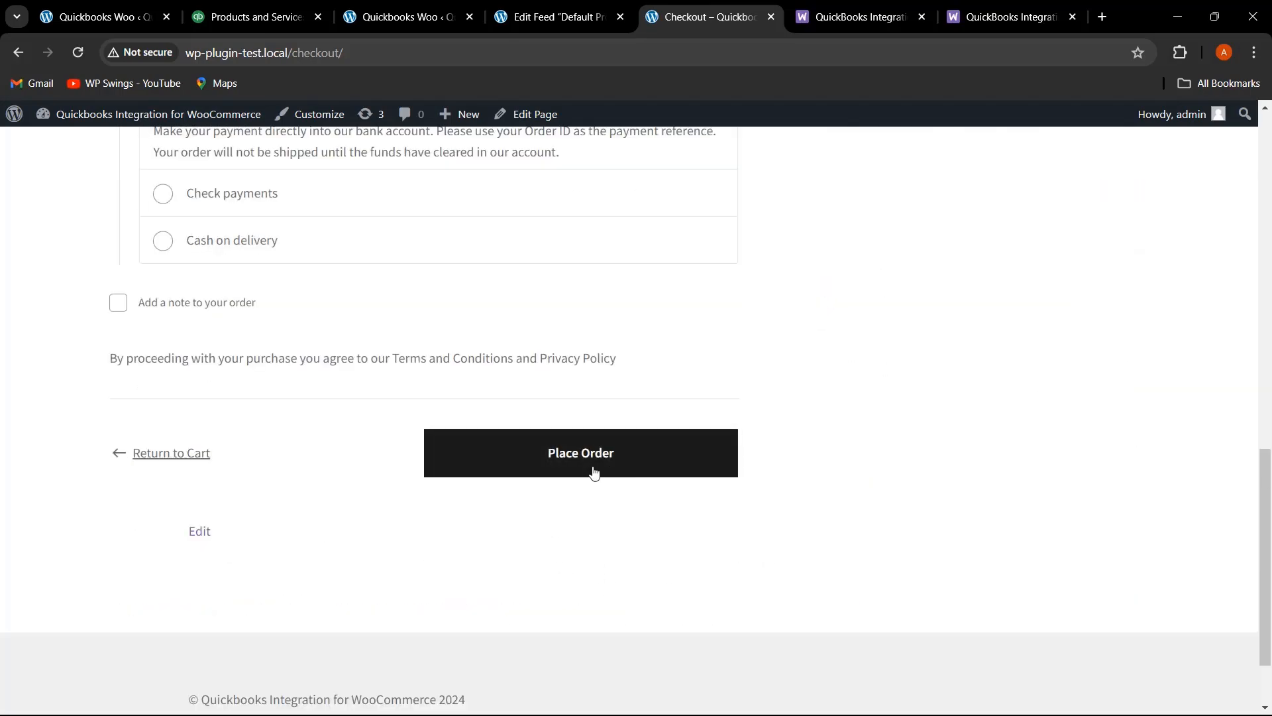
click(593, 471)
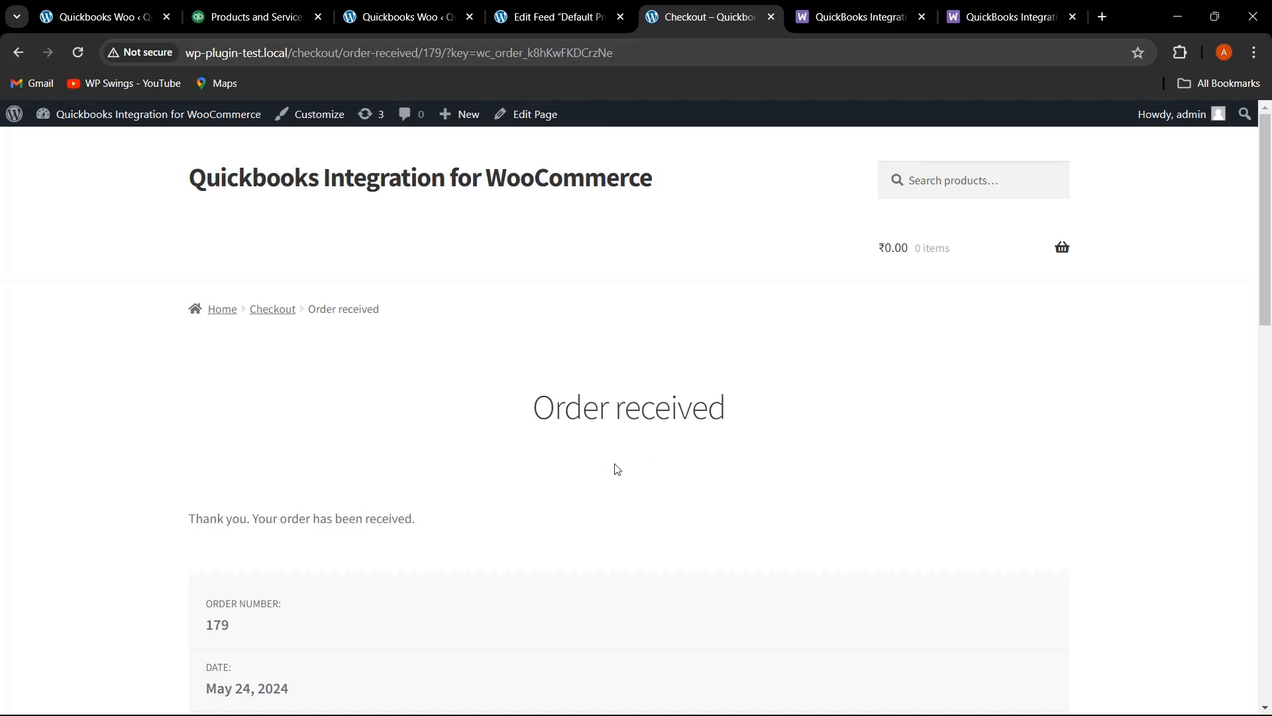
- Open the plugin's Sync Log and examine the newest Default Invoice Feed entry for the placed order
key(ctrl+1)
click(435, 222)
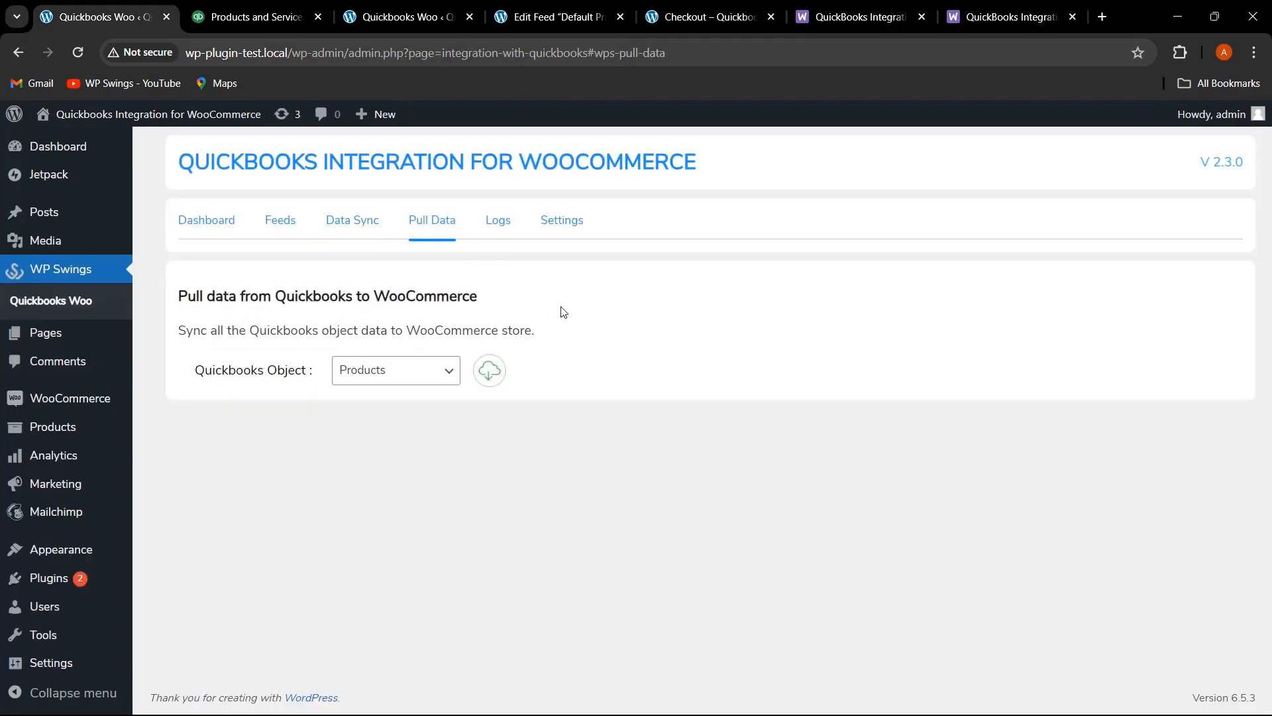
click(499, 224)
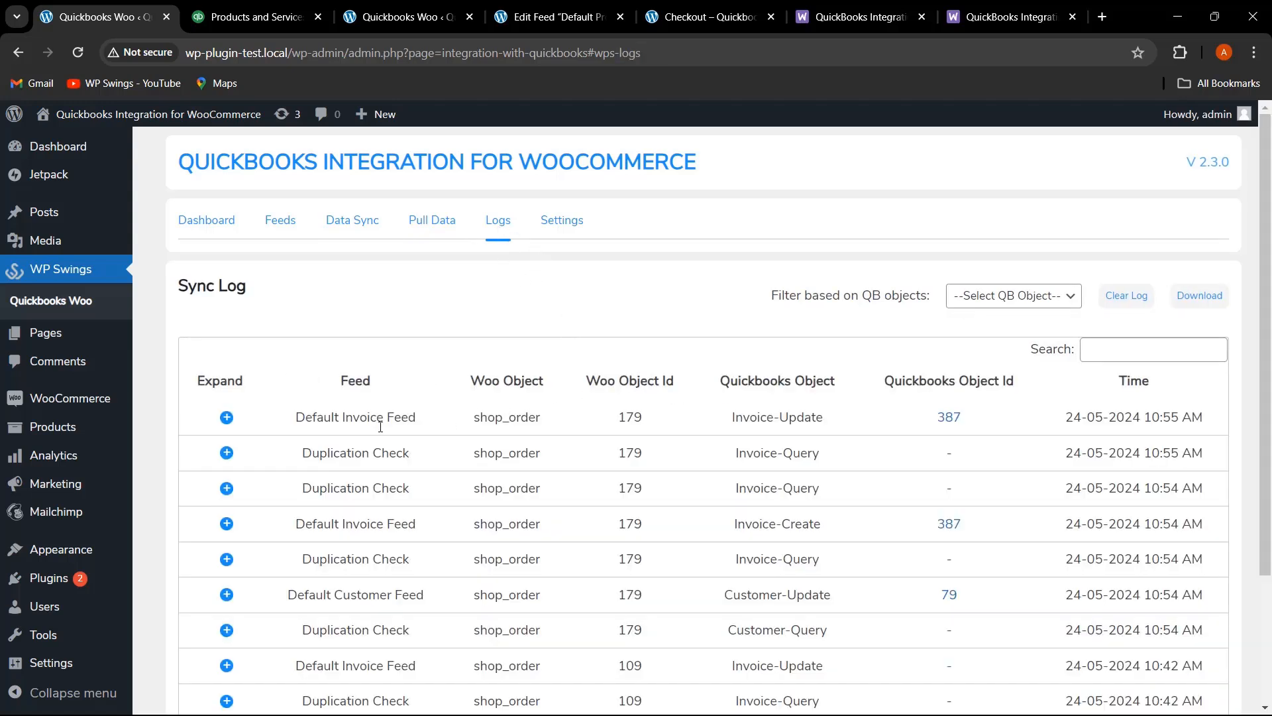
drag(289, 427, 660, 427)
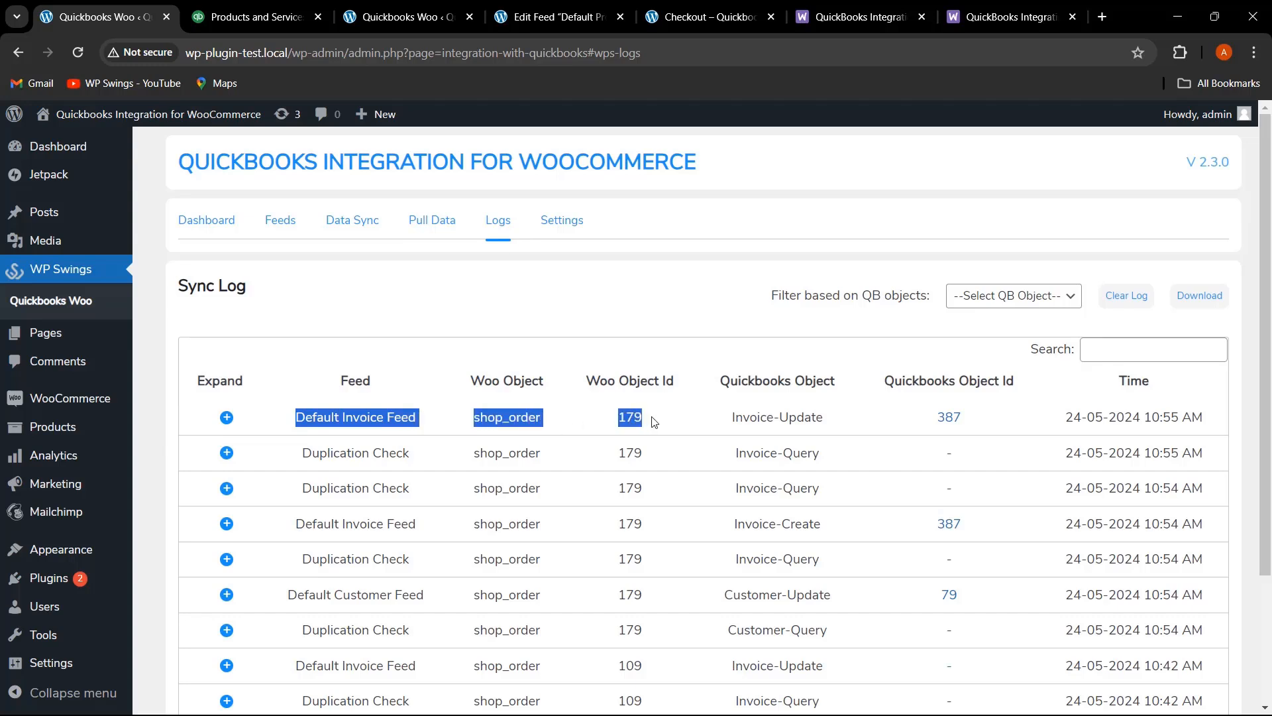
click(783, 417)
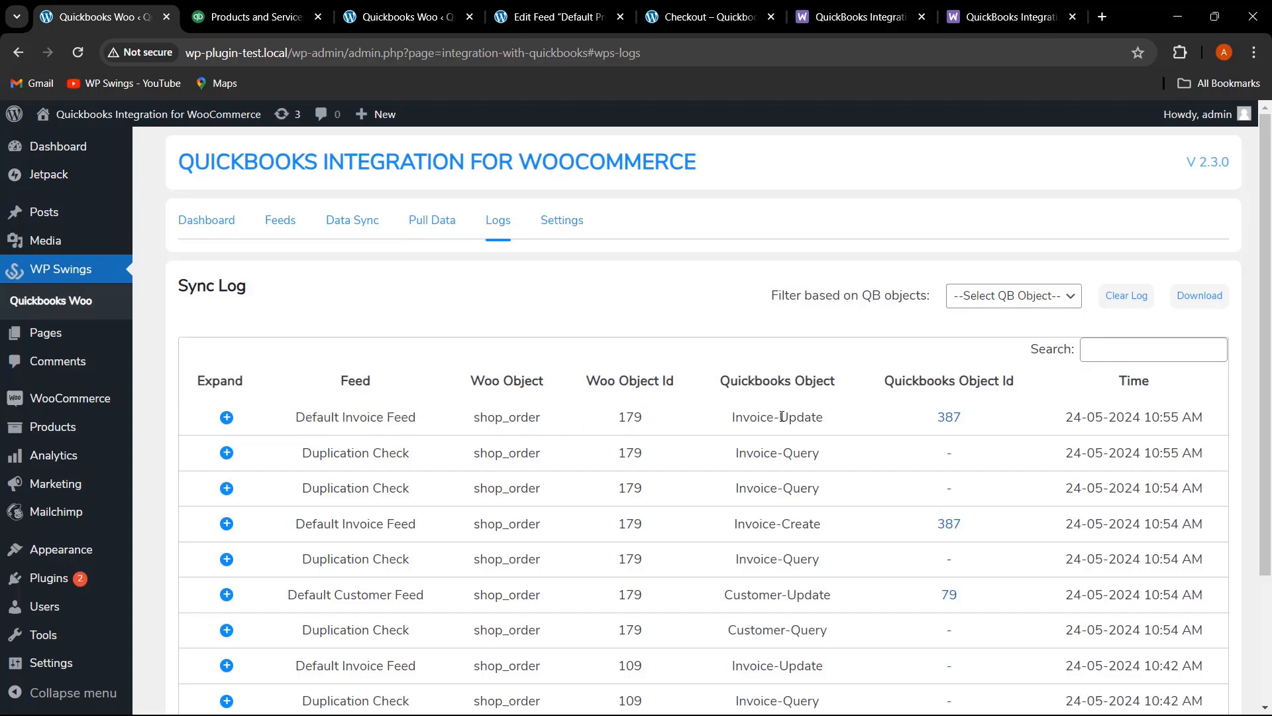
- Open the newest log entry's QuickBooks invoice in a new tab and review its customer, address and product details
right_click(956, 418)
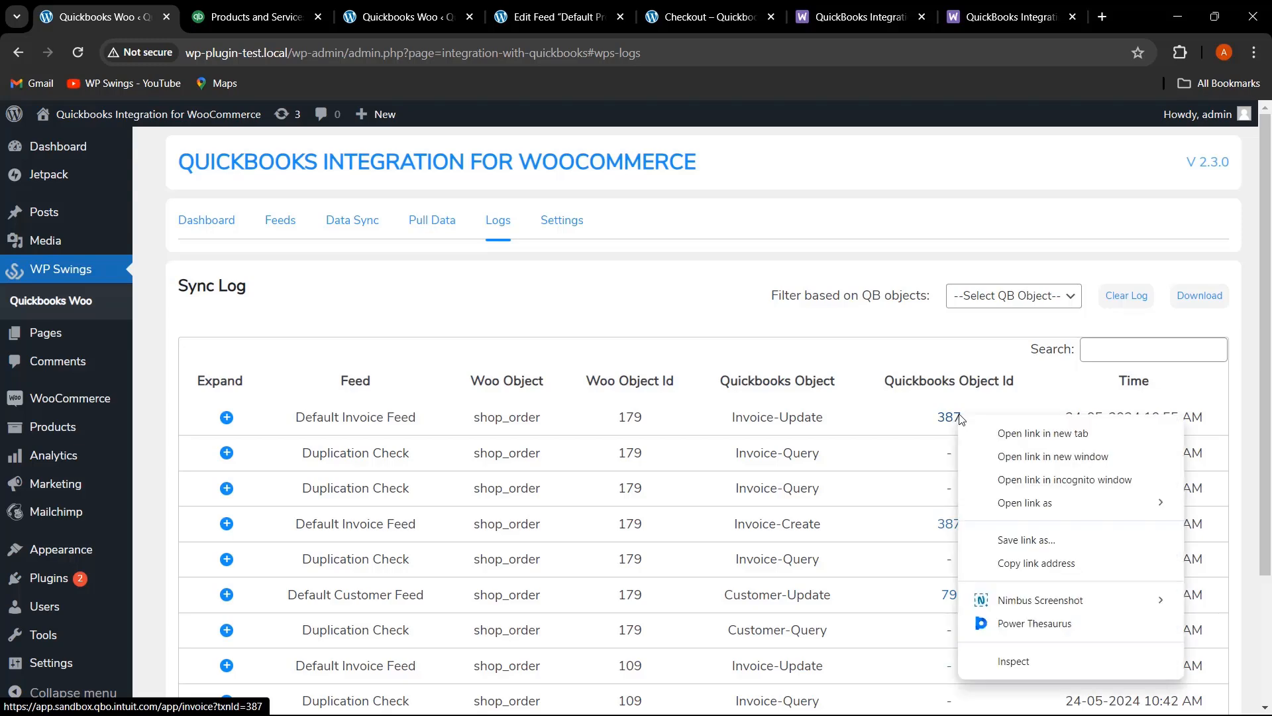
click(997, 432)
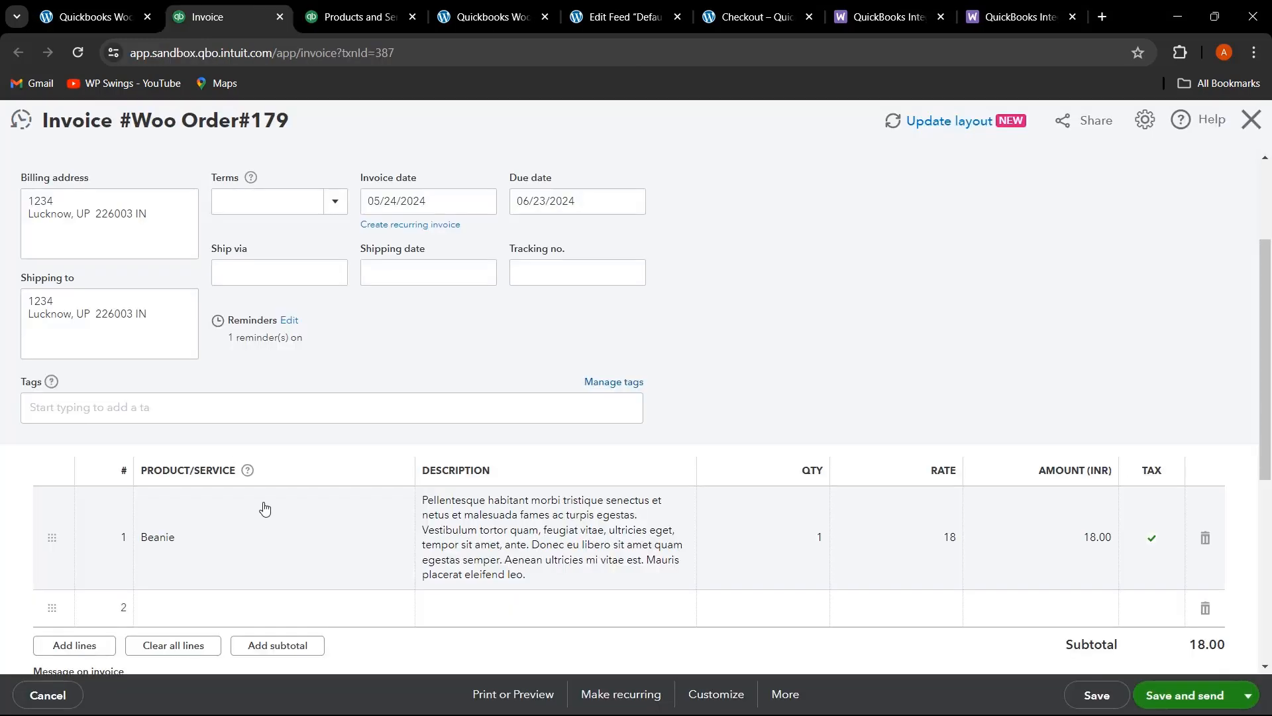
scroll(265, 510, up, 3)
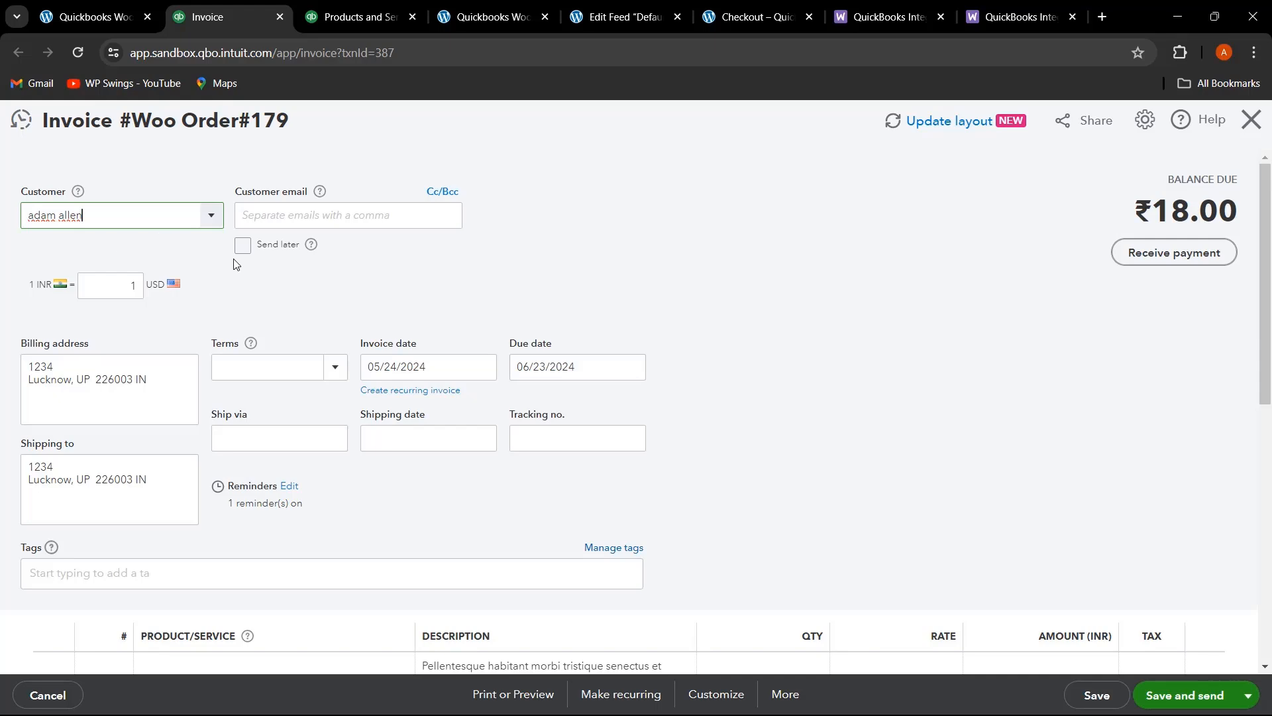
scroll(888, 334, down, 4)
scroll(528, 406, up, 4)
scroll(753, 435, down, 5)
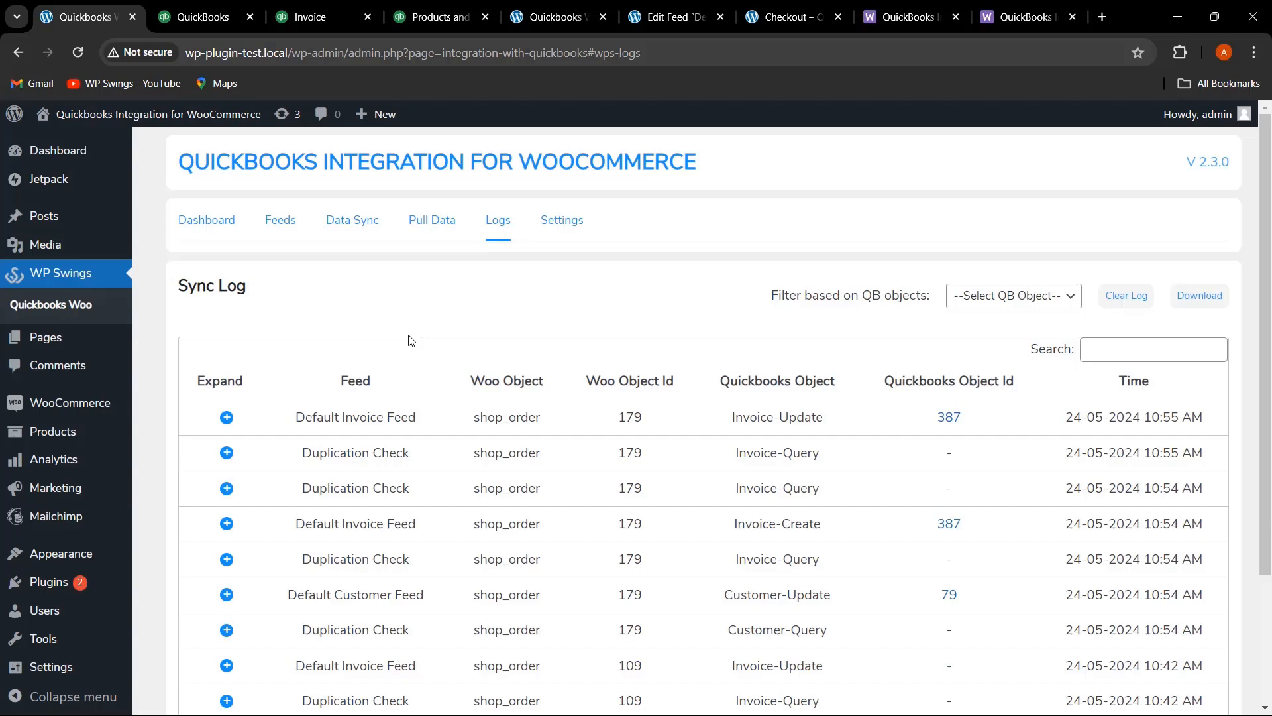
- Open the plugin's dashboard and check the number of synced orders
click(197, 224)
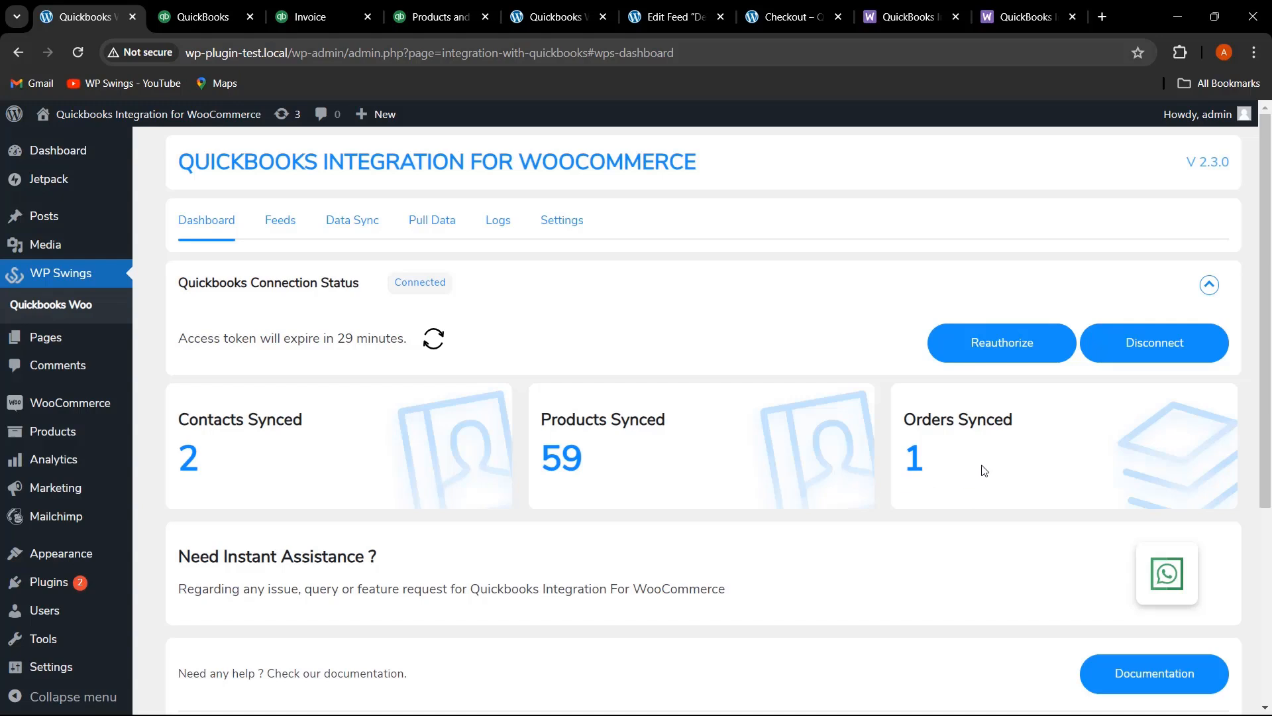
drag(1012, 419, 931, 419)
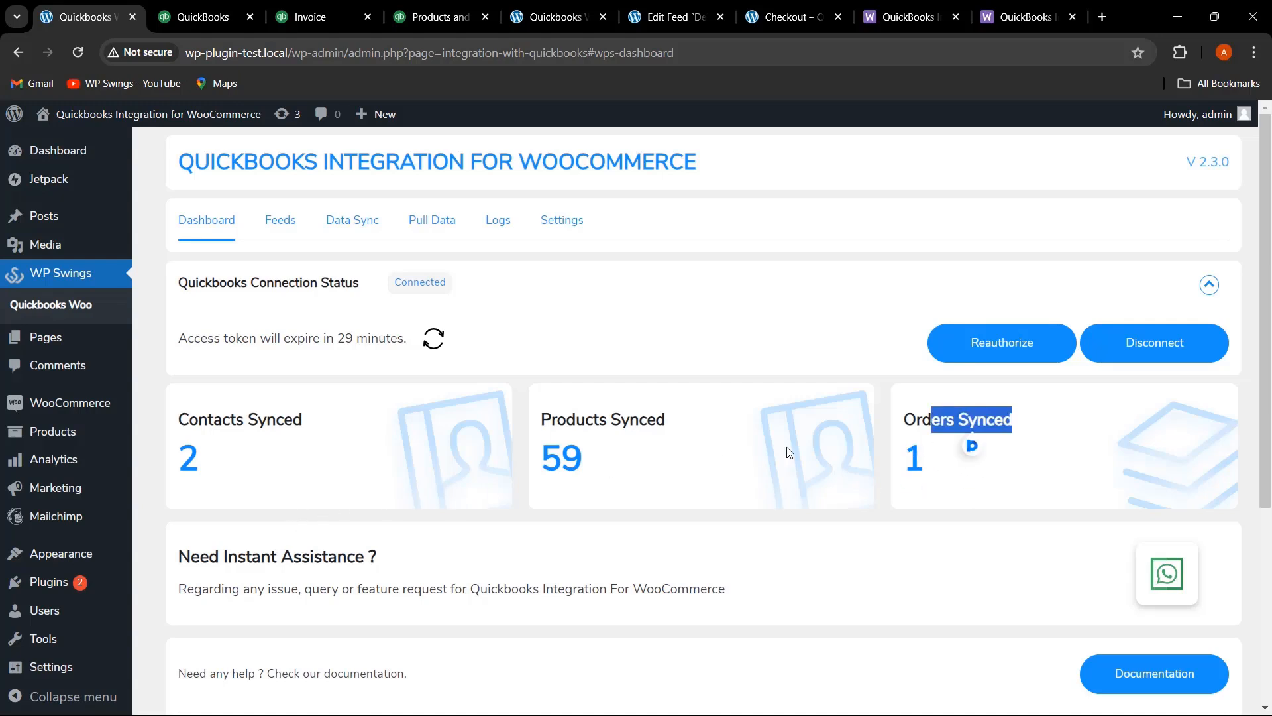
click(955, 468)
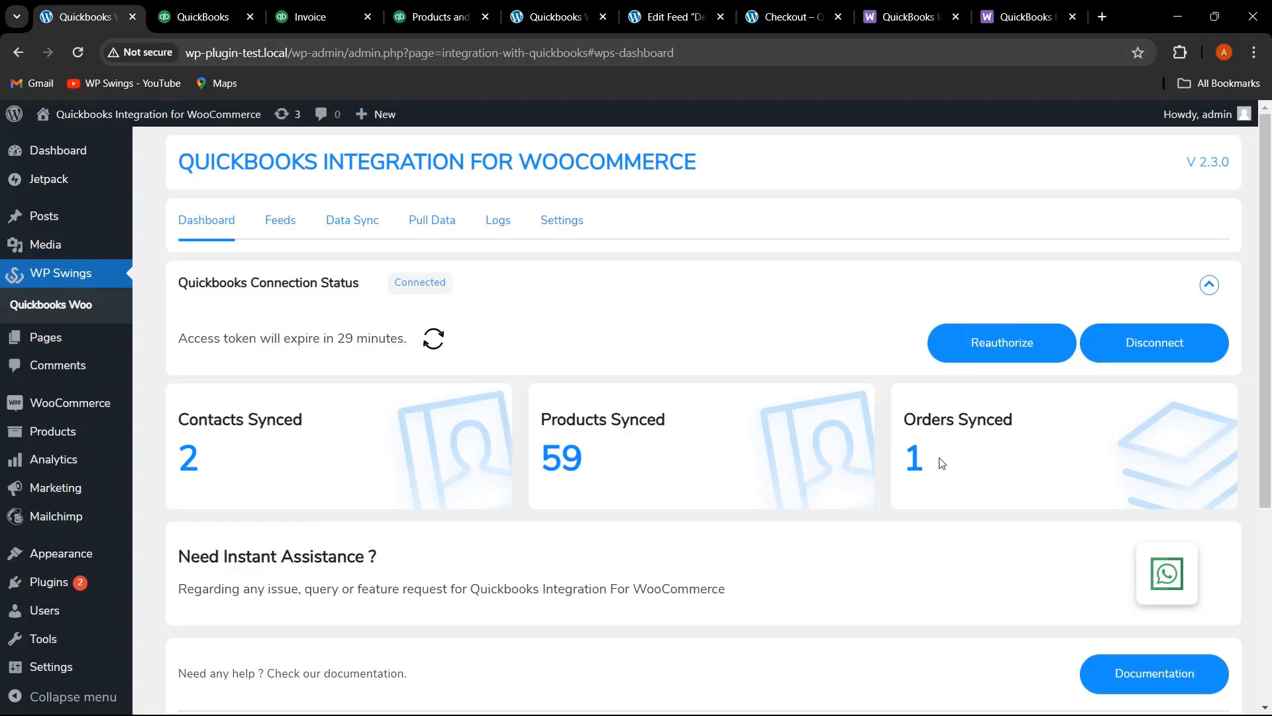
drag(933, 466, 910, 458)
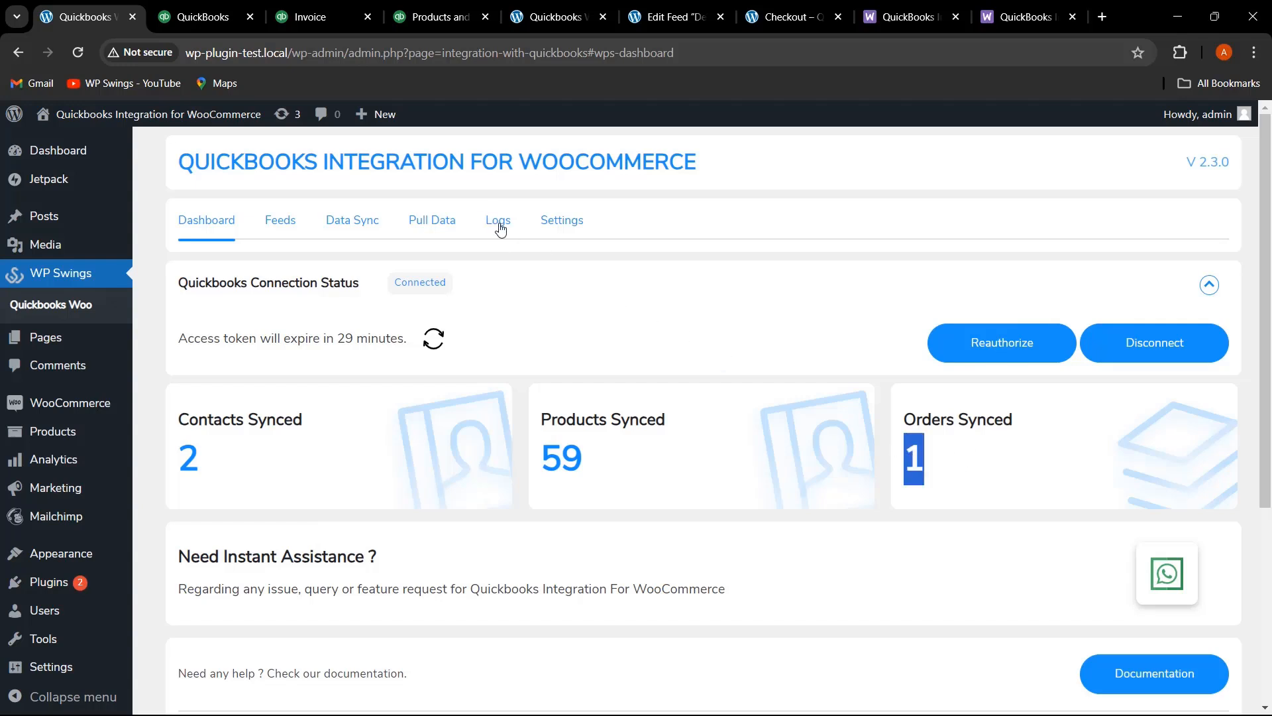
- Turn off Logging in the plugin settings and save the change
click(564, 225)
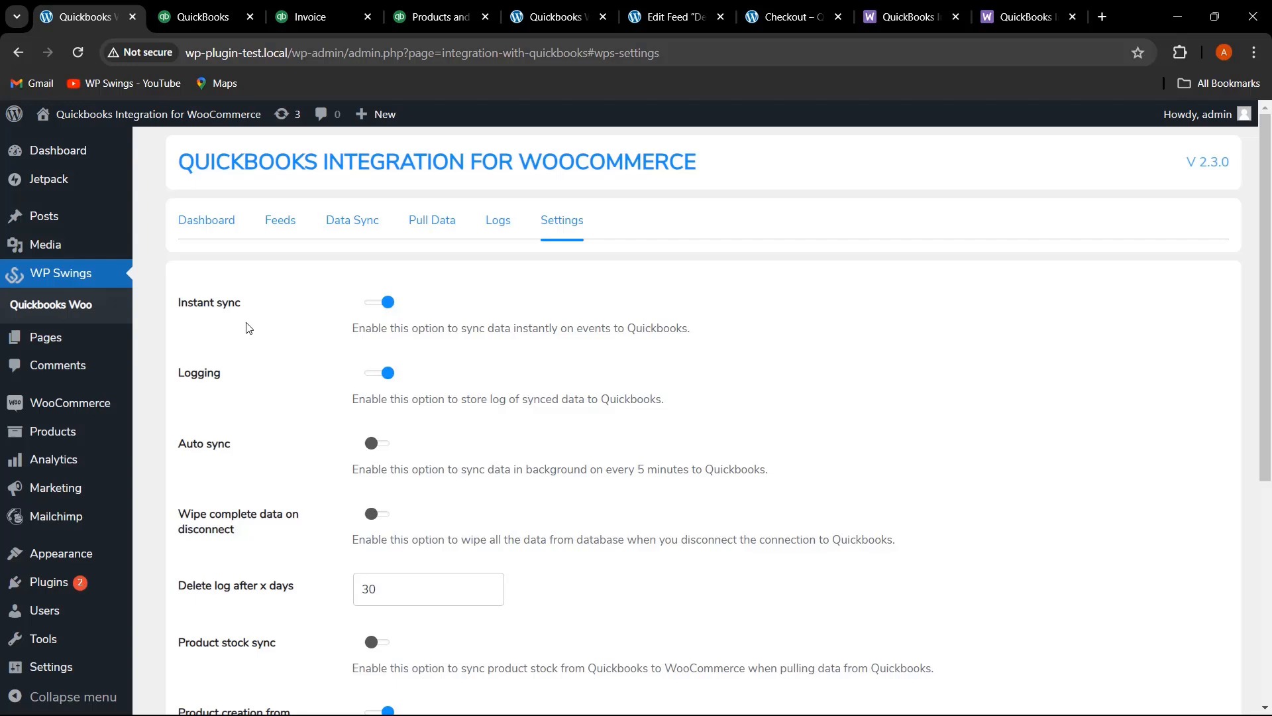
scroll(278, 383, down, 1)
drag(176, 214, 170, 287)
click(327, 321)
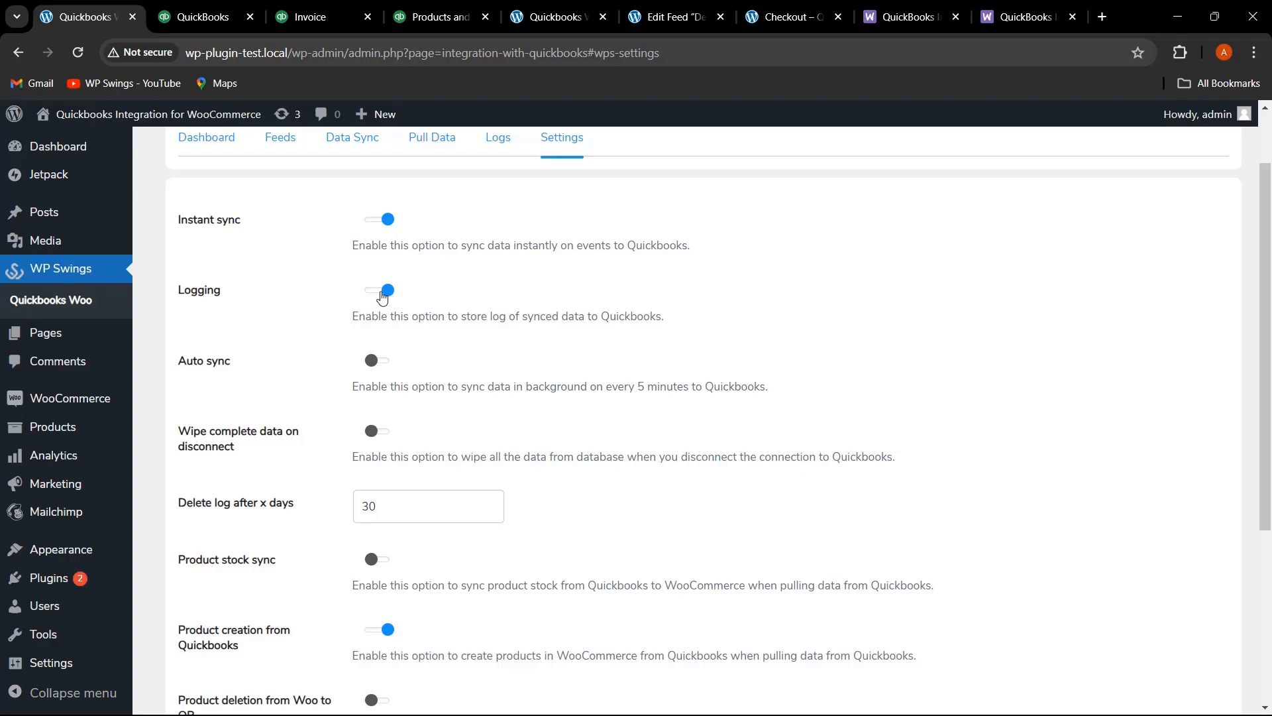
click(387, 292)
scroll(600, 437, down, 2)
scroll(600, 436, down, 2)
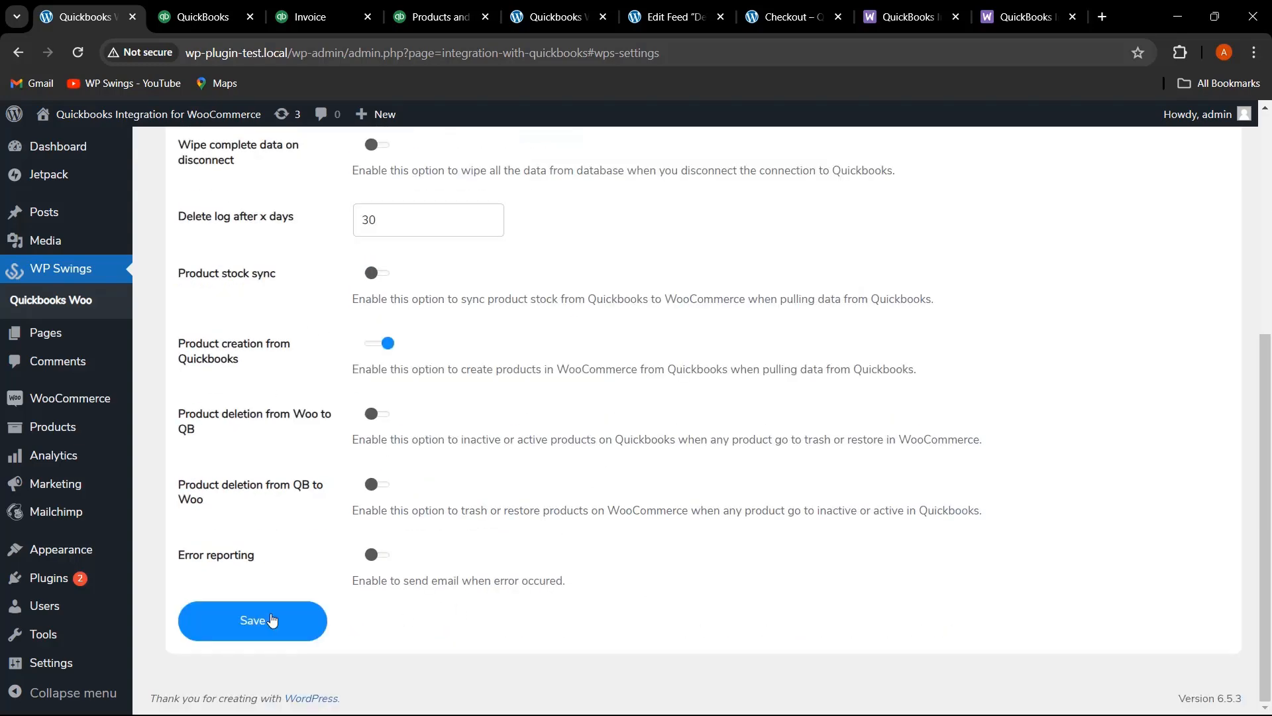
click(264, 620)
click(636, 504)
- Check the Sync Log page with logging disabled, and switch Logging back on in the plugin settings
click(498, 220)
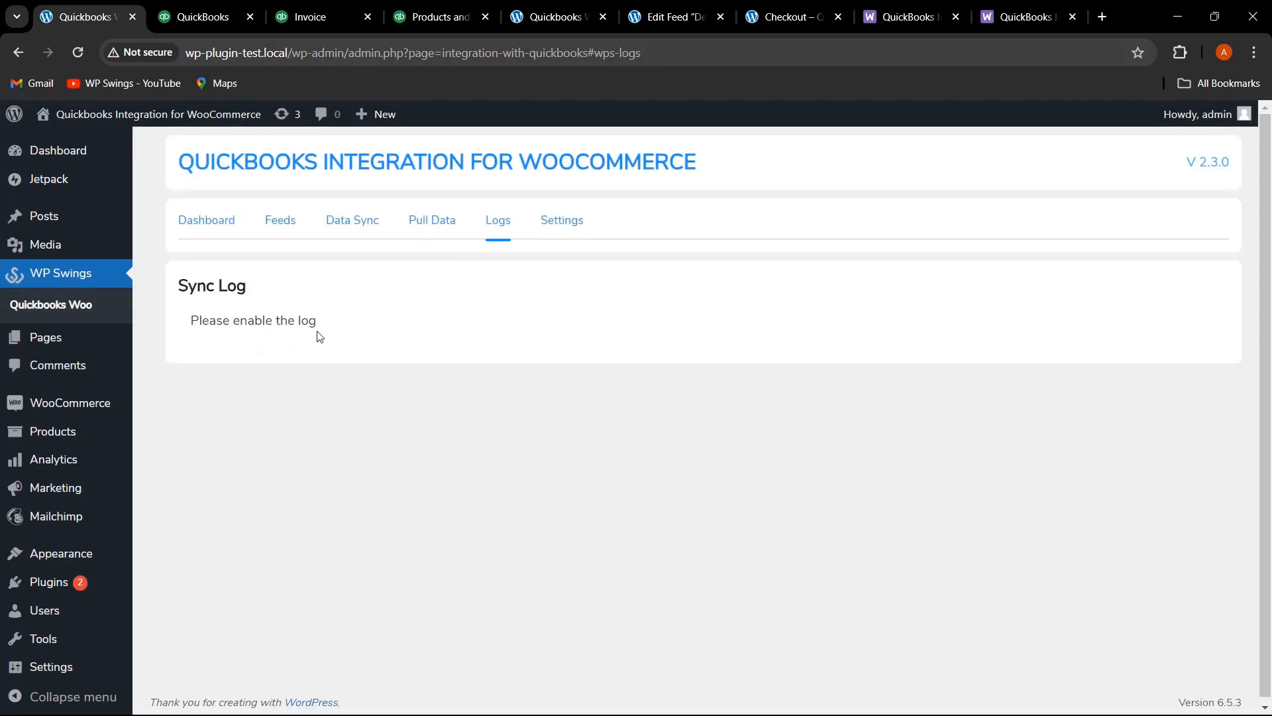
drag(330, 327, 183, 328)
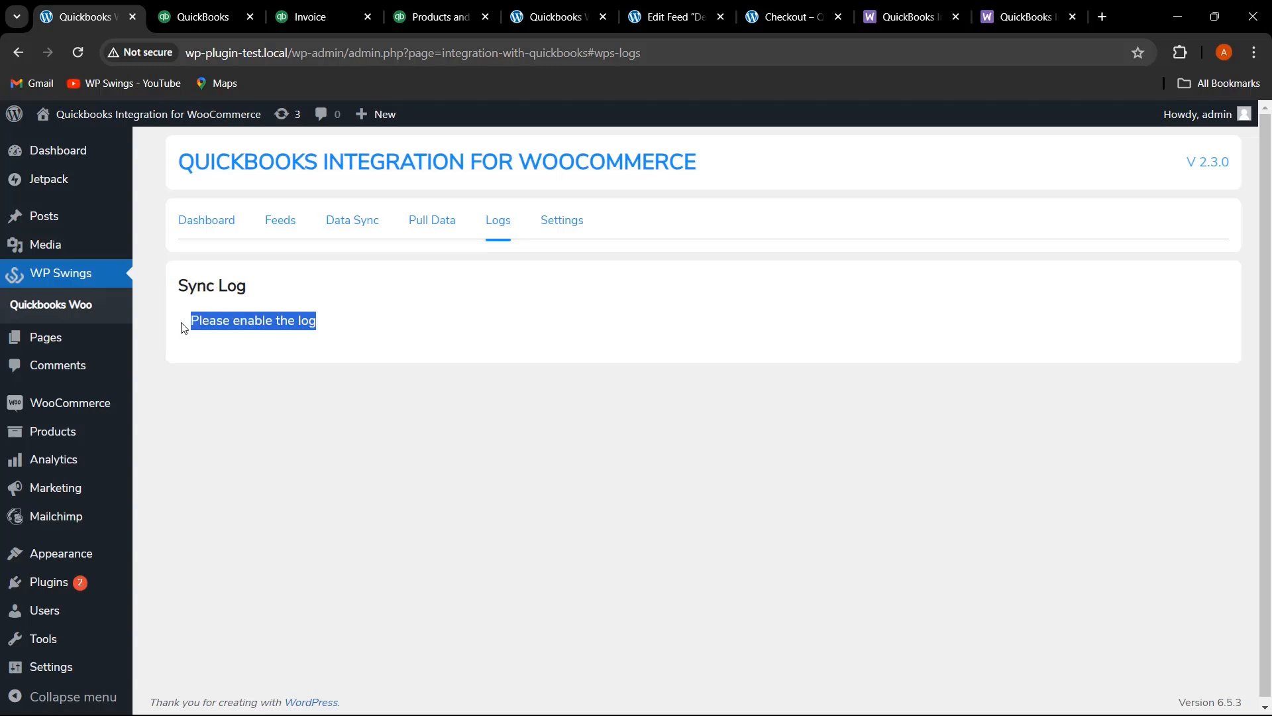
click(386, 359)
click(561, 221)
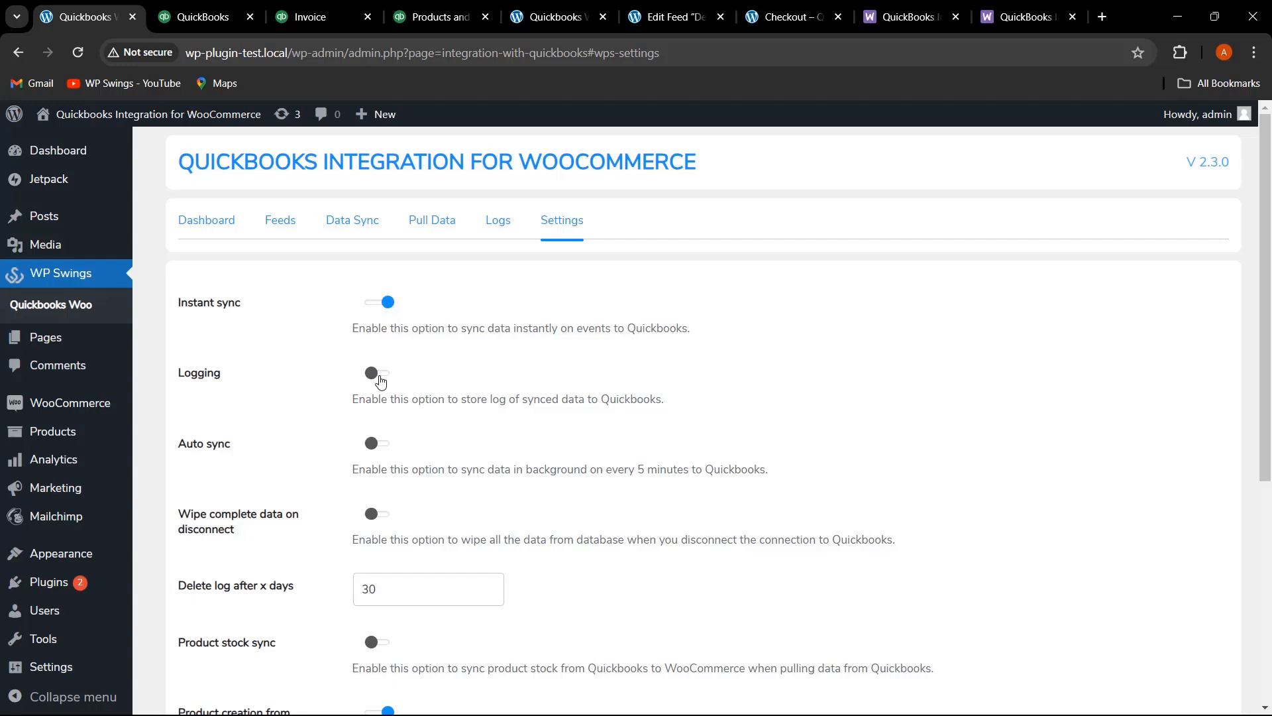
click(380, 380)
- Review the plugin settings from Instant sync and Auto sync through log deletion, stock sync, product creation and product deletion
scroll(520, 498, down, 1)
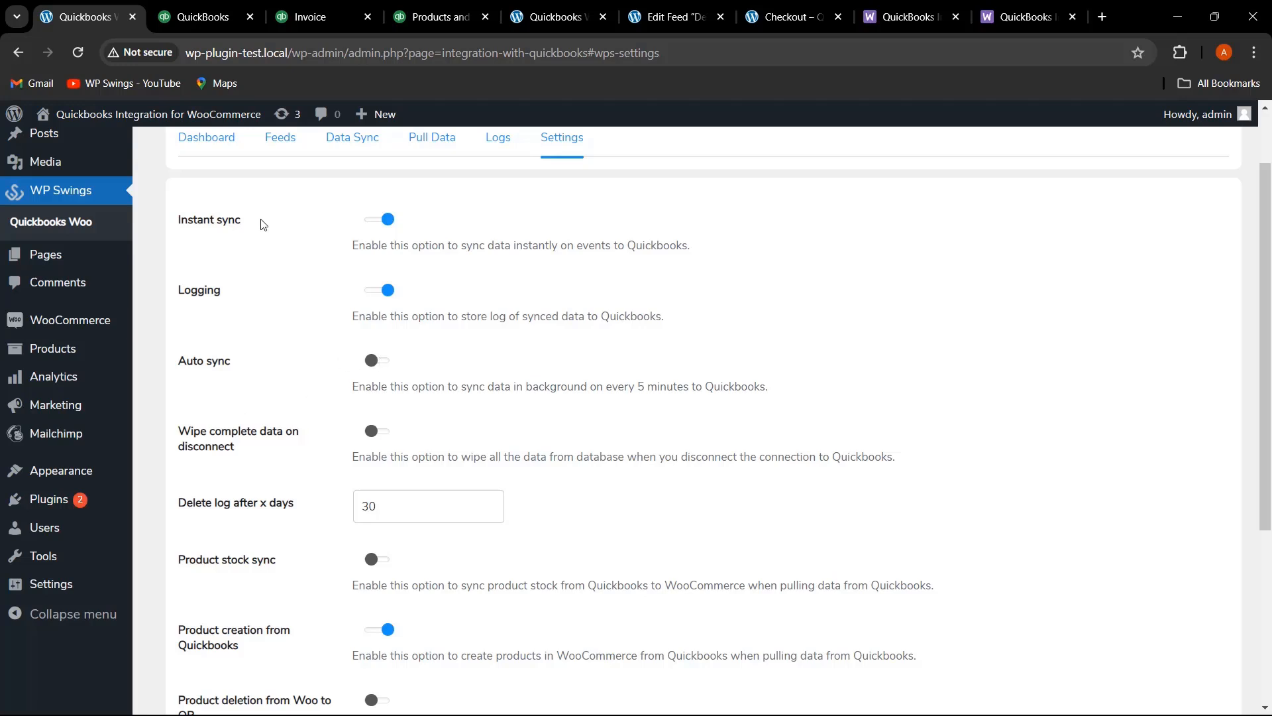
drag(265, 224, 172, 223)
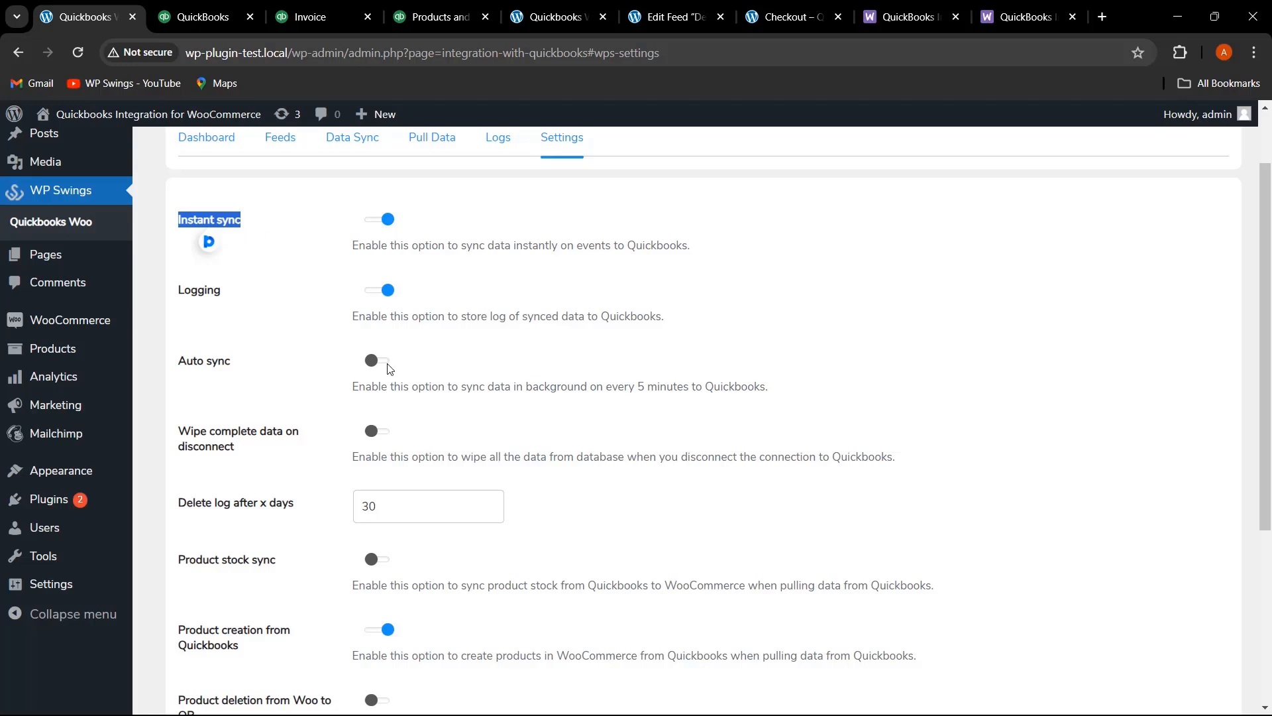
drag(287, 393, 177, 364)
click(287, 378)
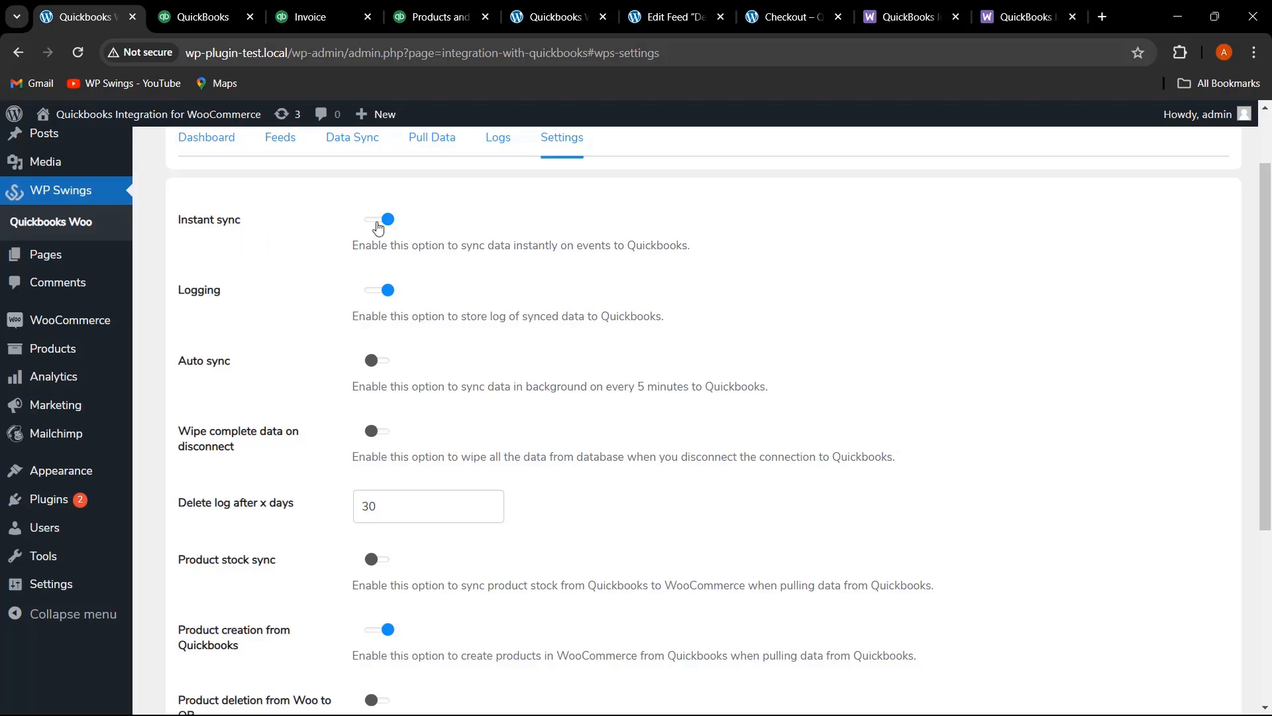
scroll(467, 391, down, 1)
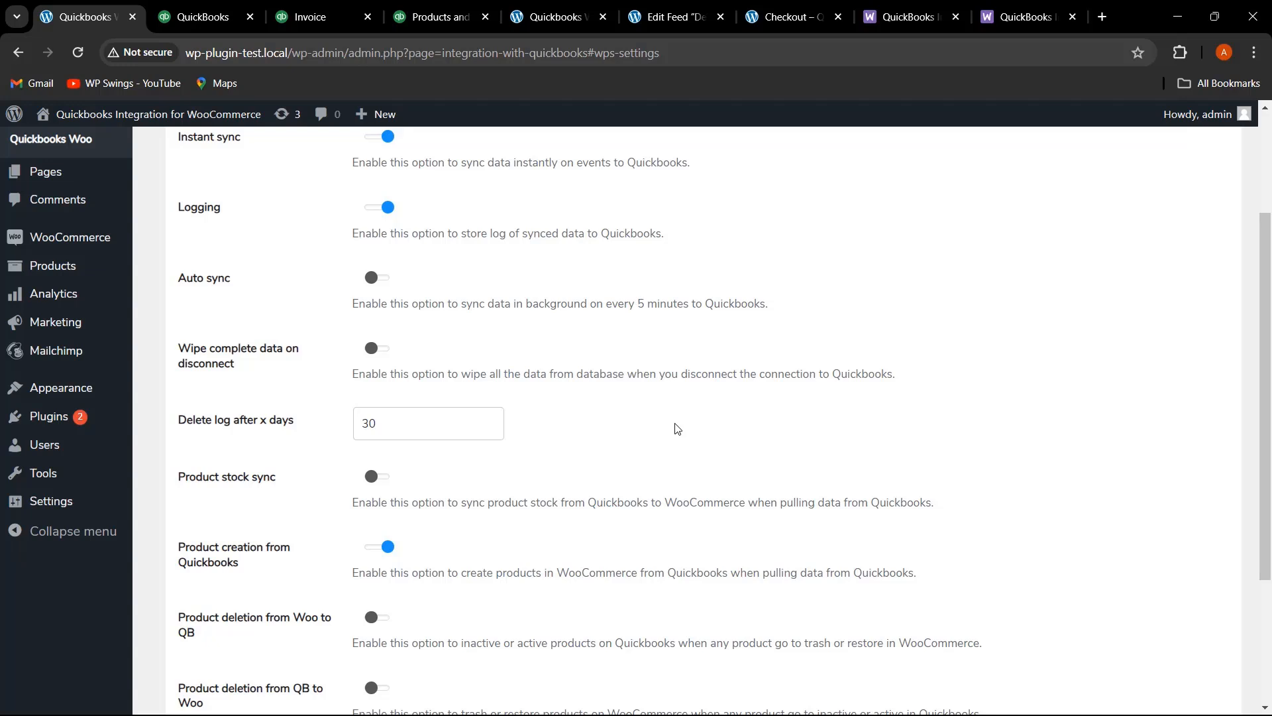
scroll(677, 429, down, 1)
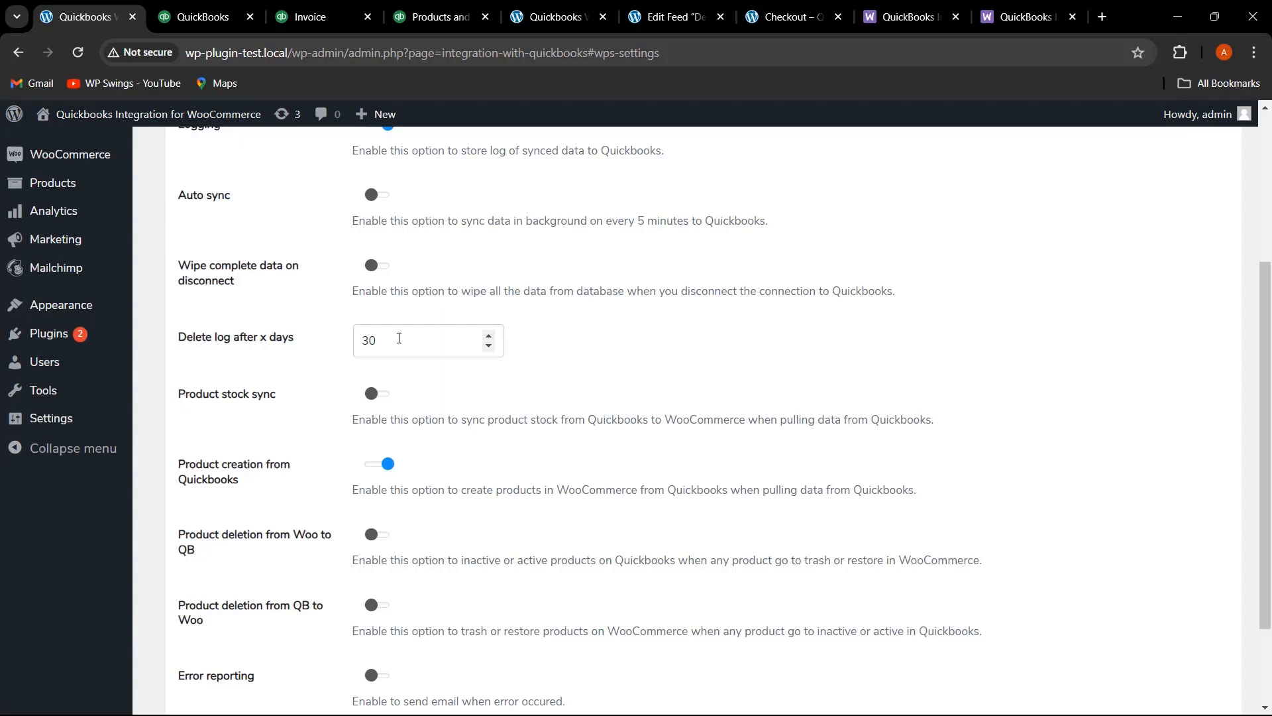
scroll(523, 415, down, 1)
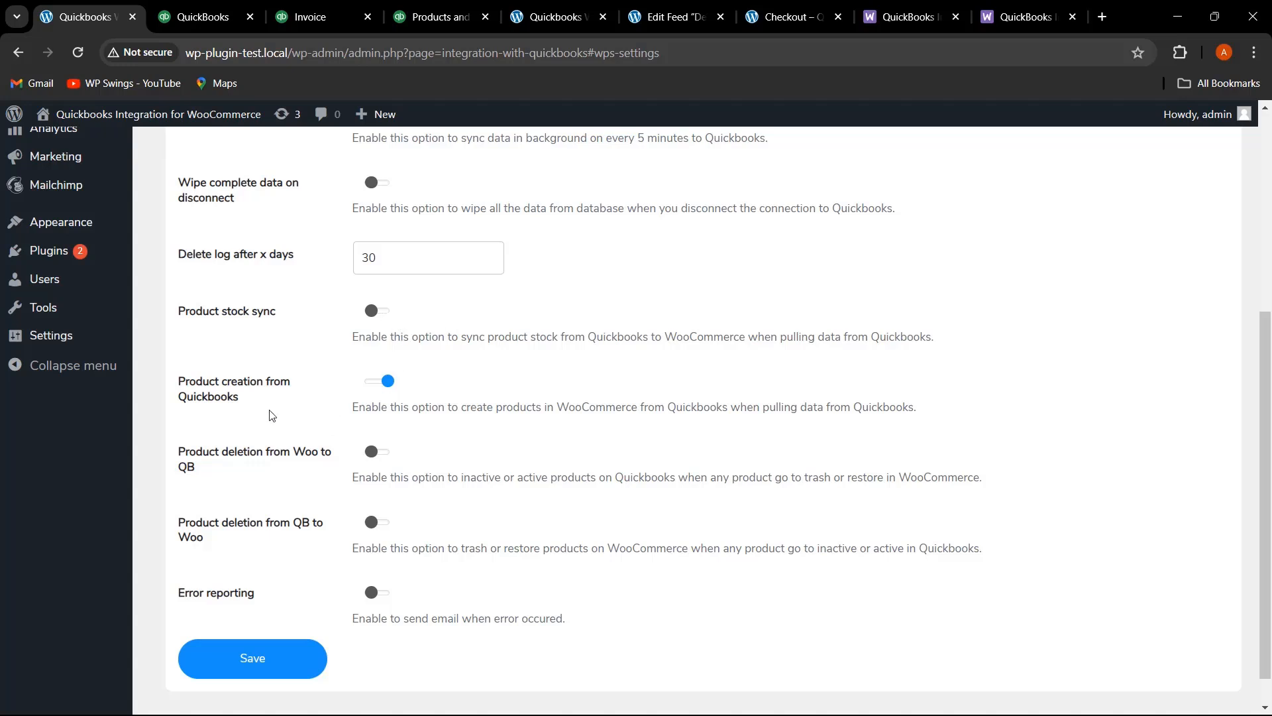
scroll(271, 415, down, 1)
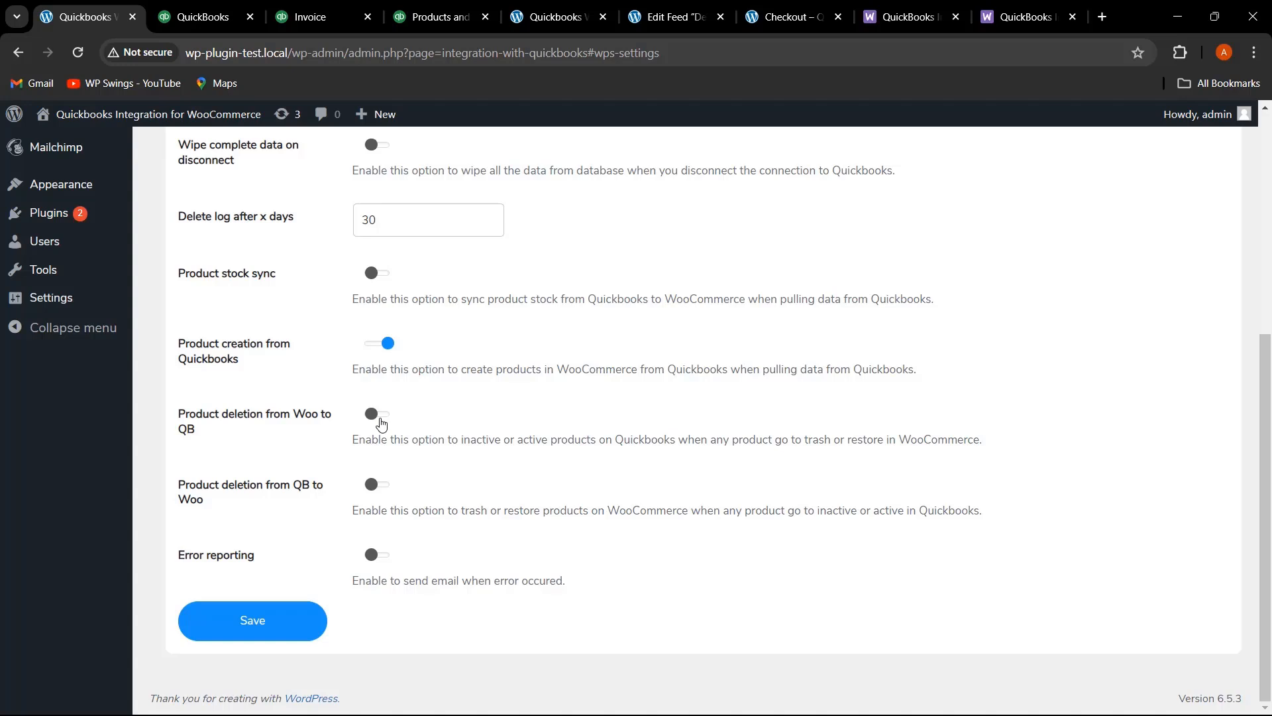
- Enable Product deletion from Woo to QB and save the plugin settings
click(381, 425)
click(275, 623)
click(647, 503)
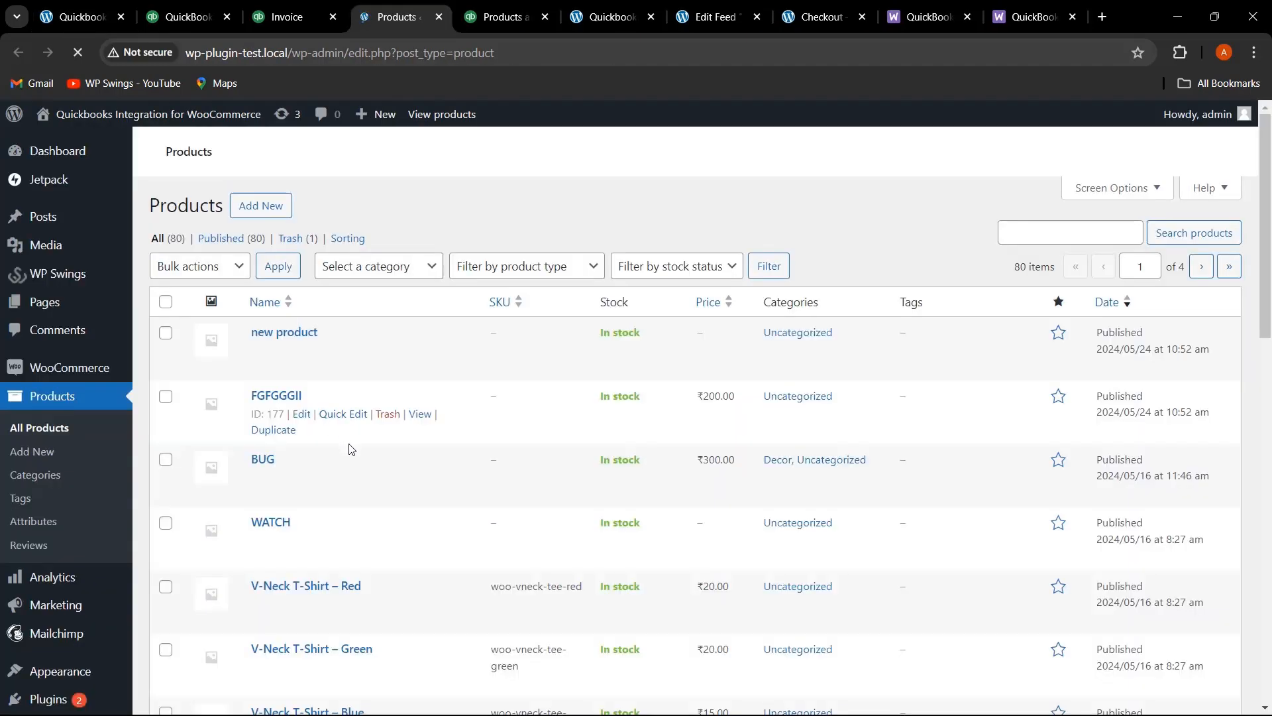
- Move the WATCH product to the trash in the WooCommerce product list
scroll(325, 424, down, 1)
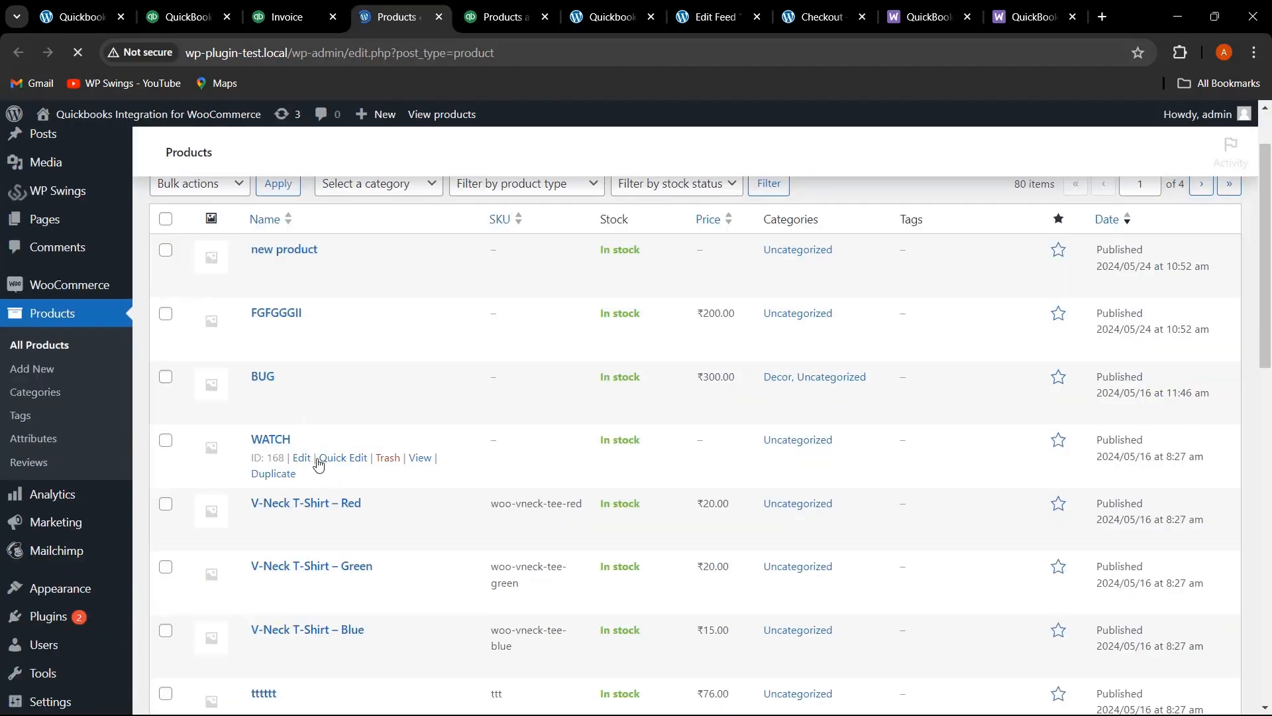
click(392, 461)
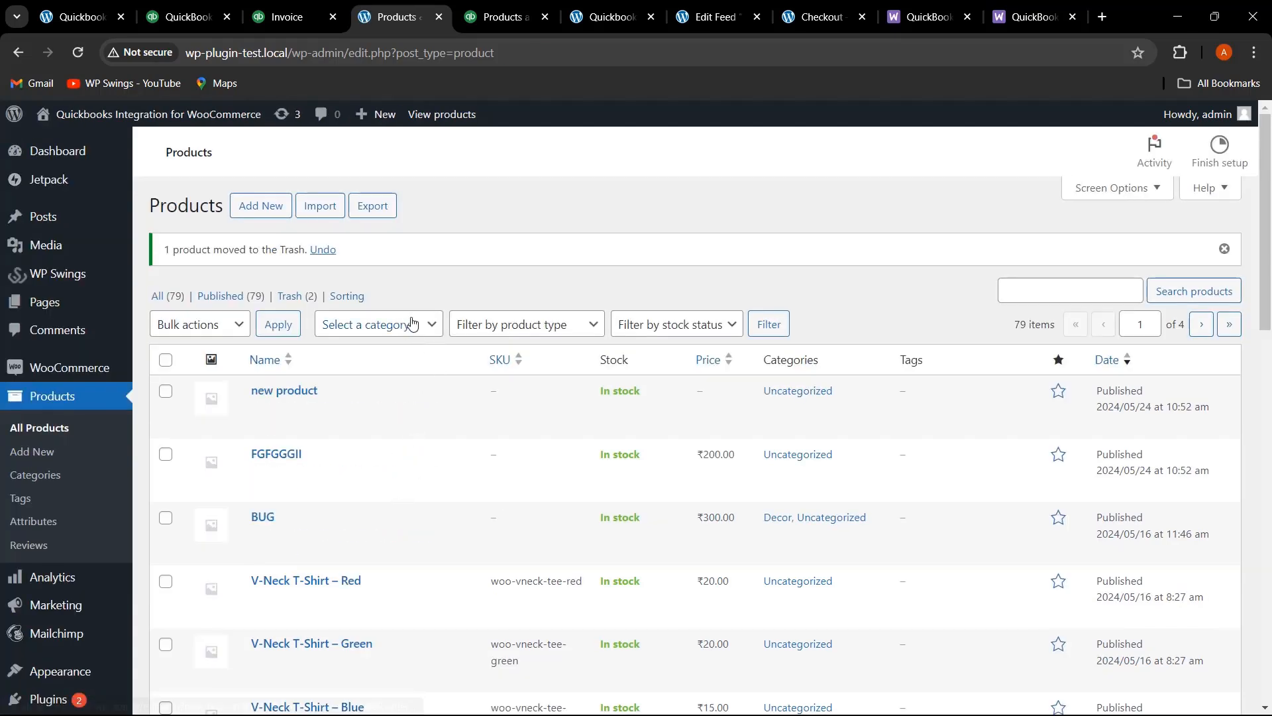
- Switch to QuickBooks, search Products and Services for "Watch" and filter the list by Inactive status
key(ctrl+2)
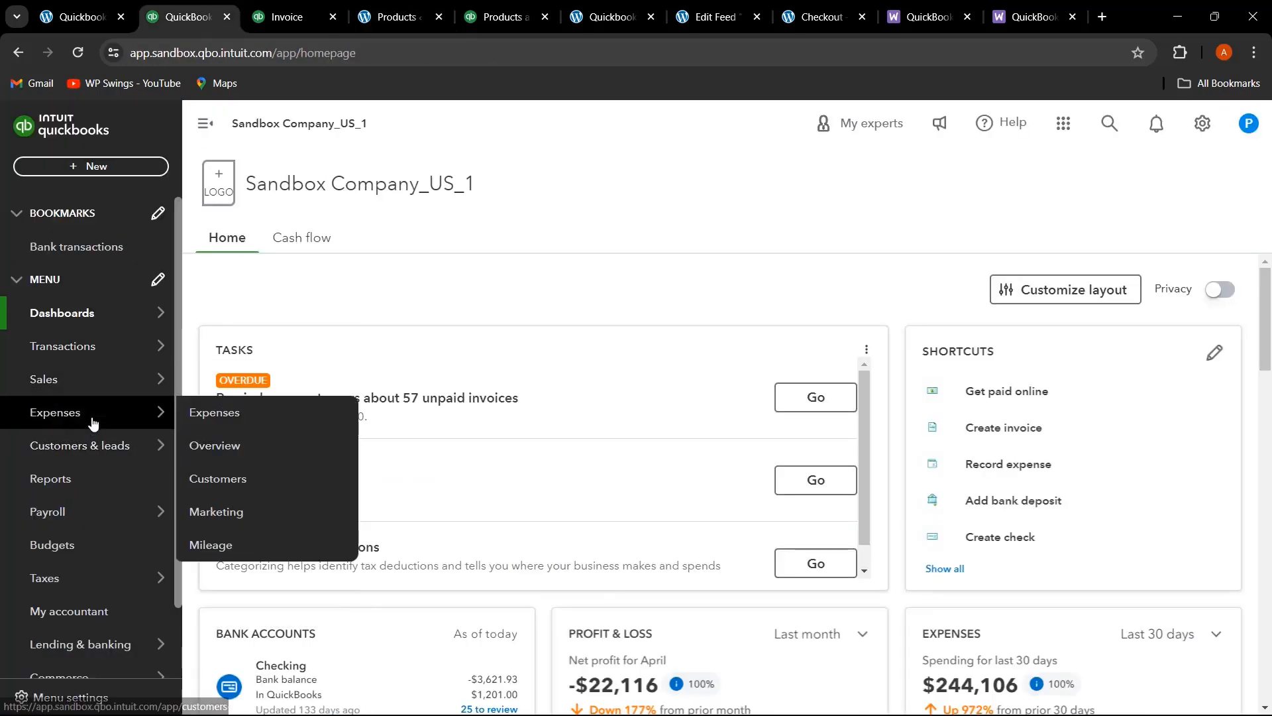
mouse_move(99, 379)
click(250, 611)
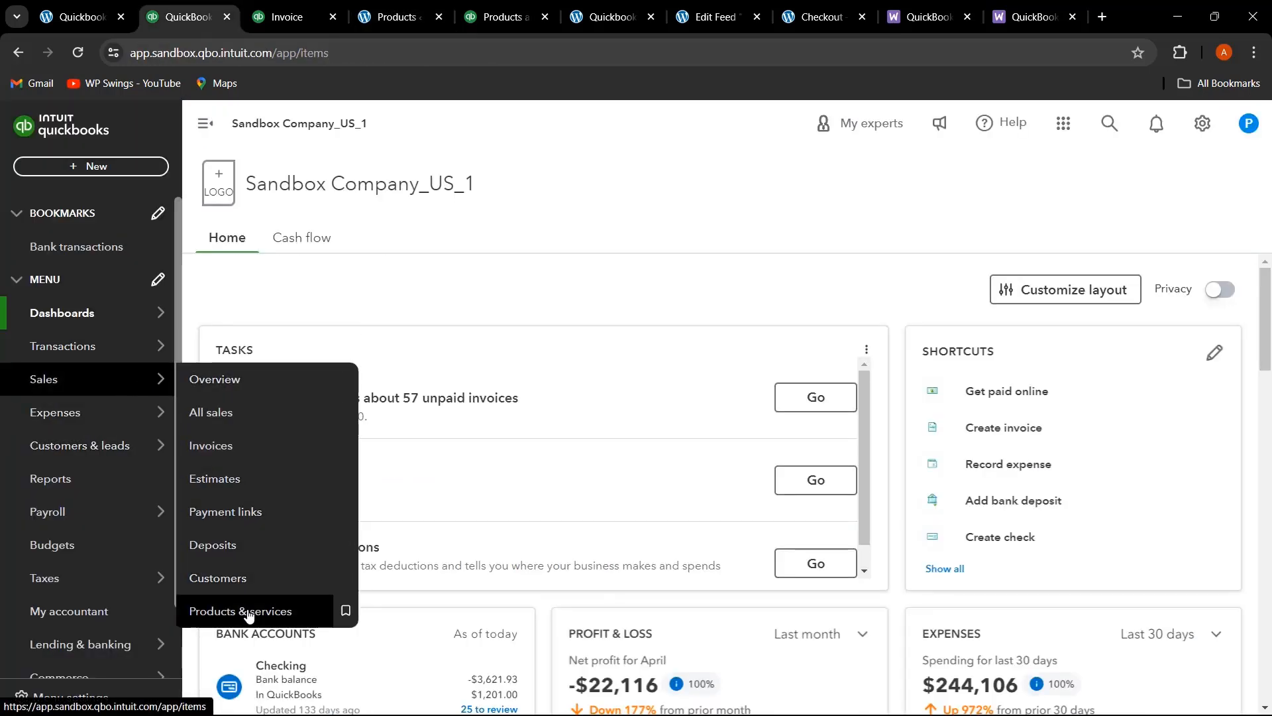
click(316, 496)
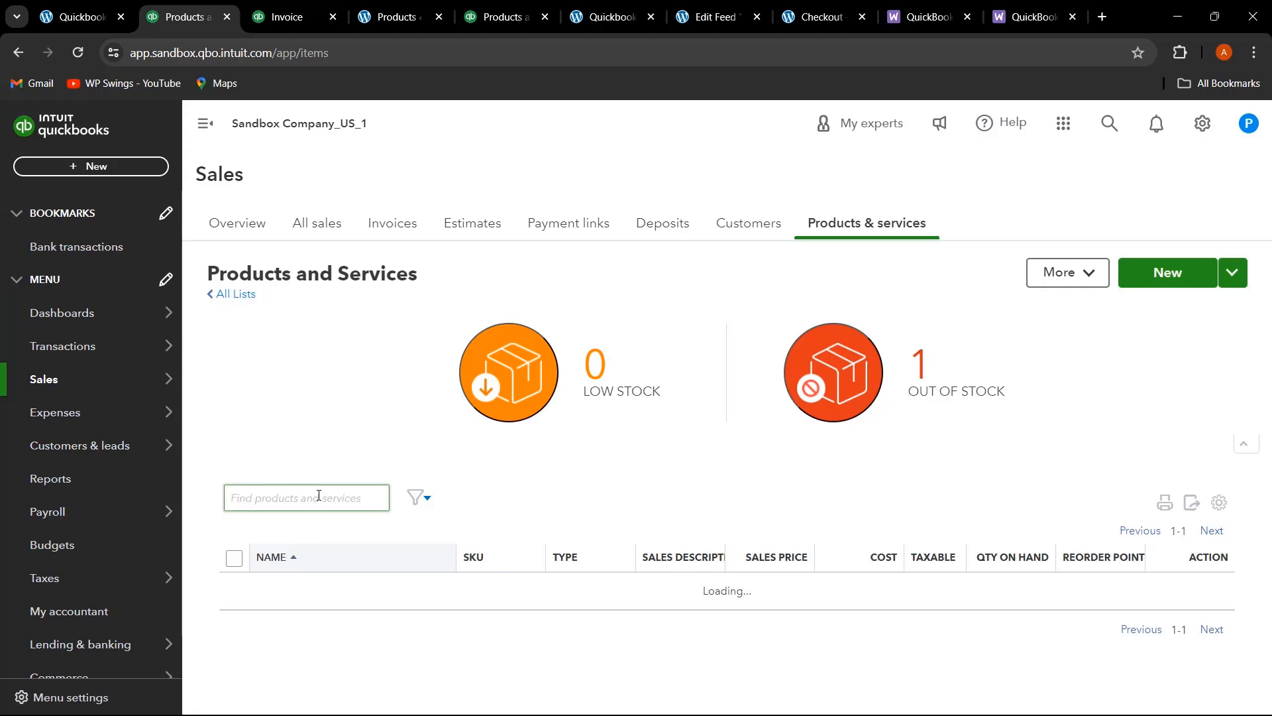
text(Watch)
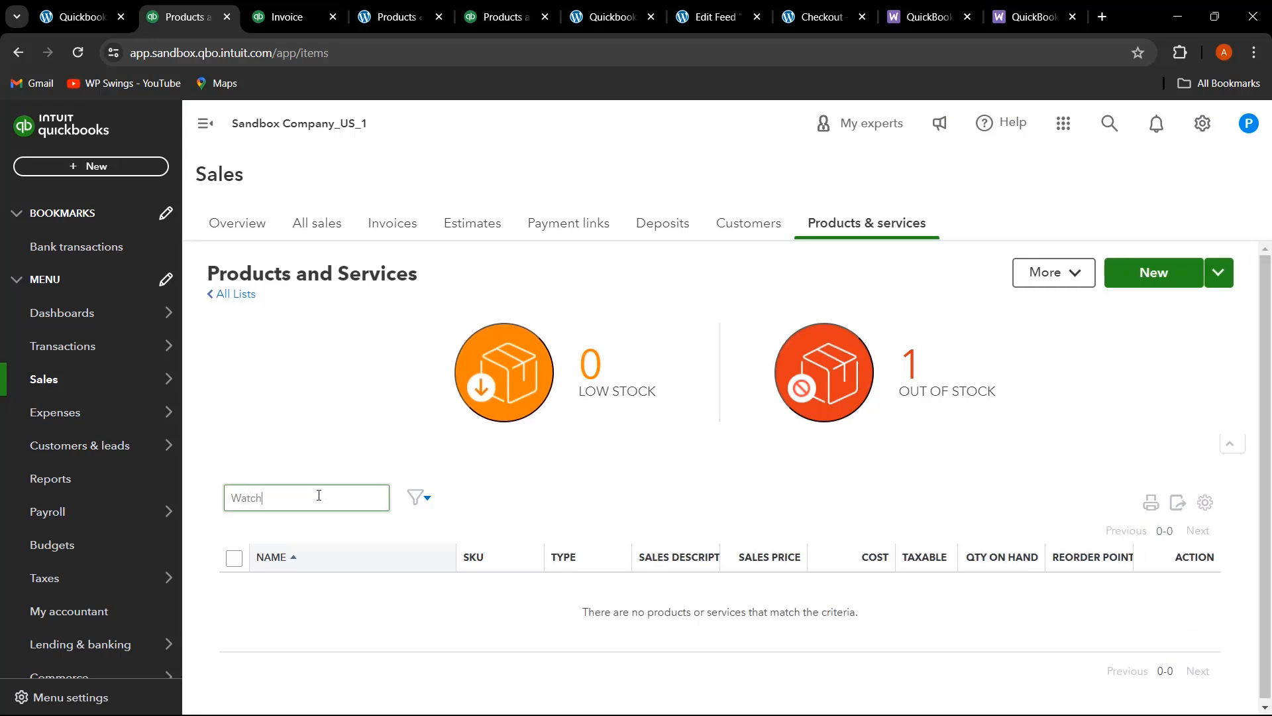
click(428, 501)
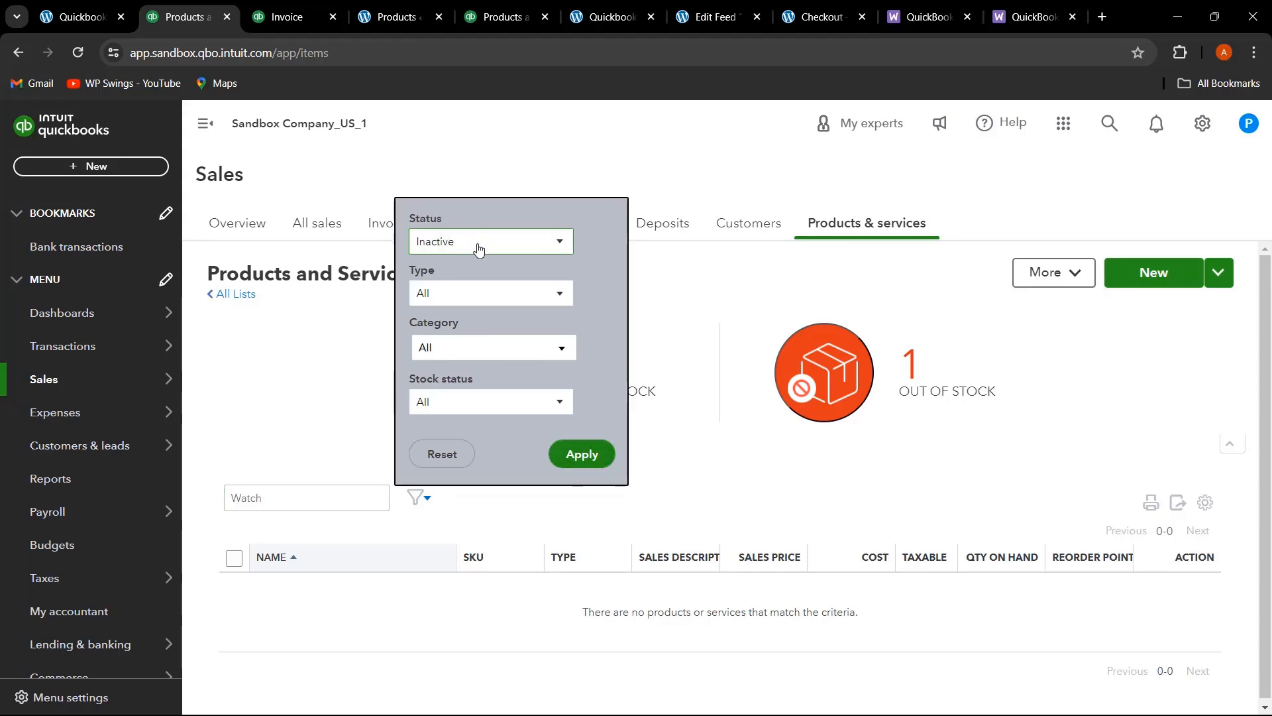
click(593, 460)
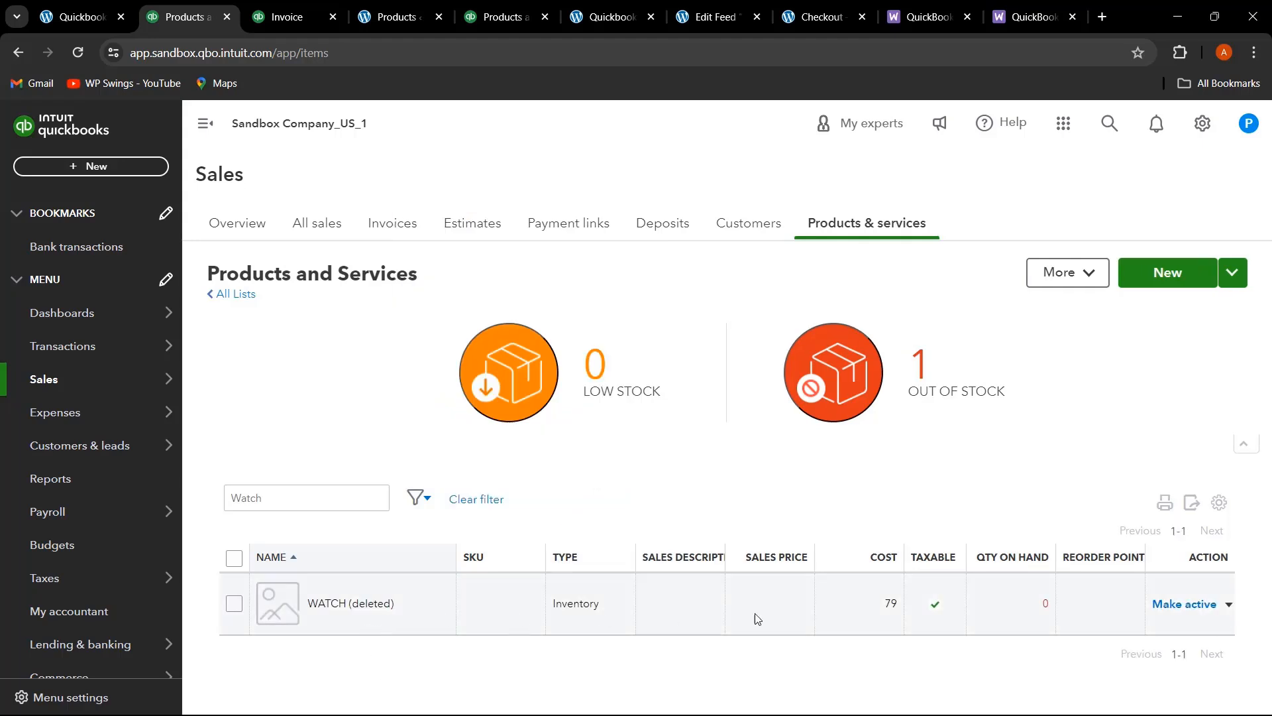
- Return to the plugin settings, enable Error reporting and check the e-mail field it provides
key(ctrl+shift+Tab)
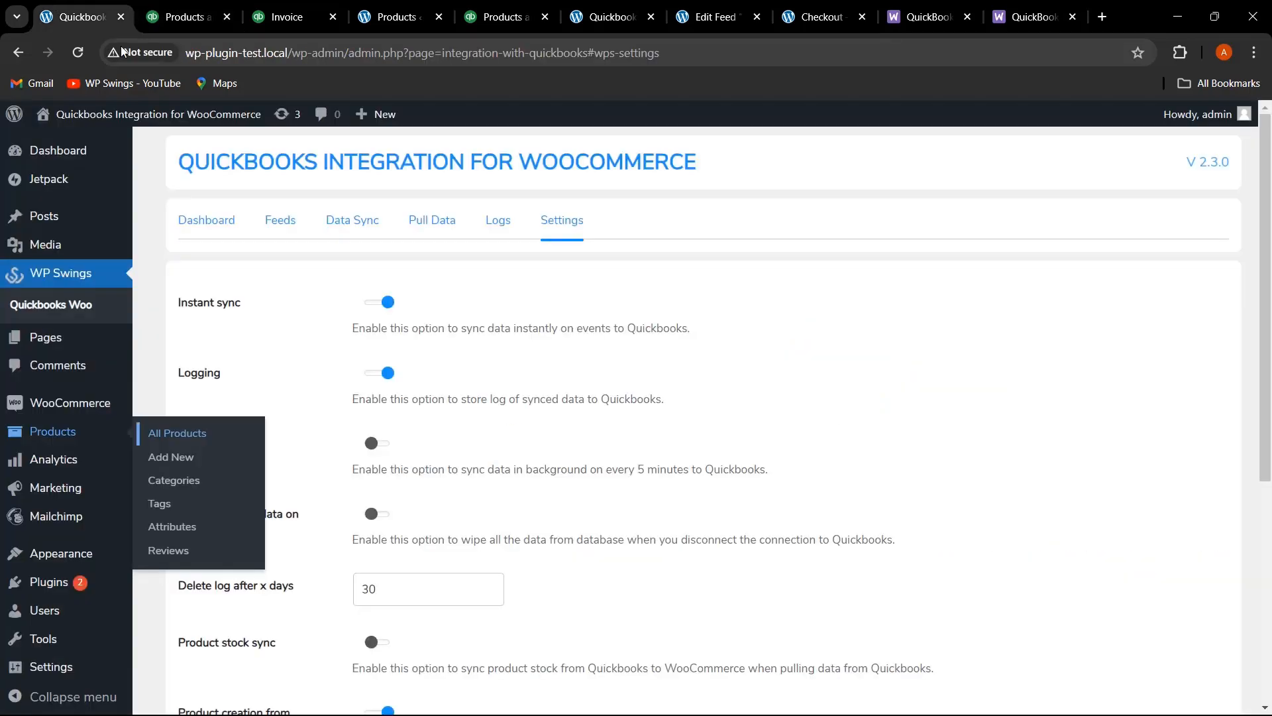
scroll(795, 490, down, 6)
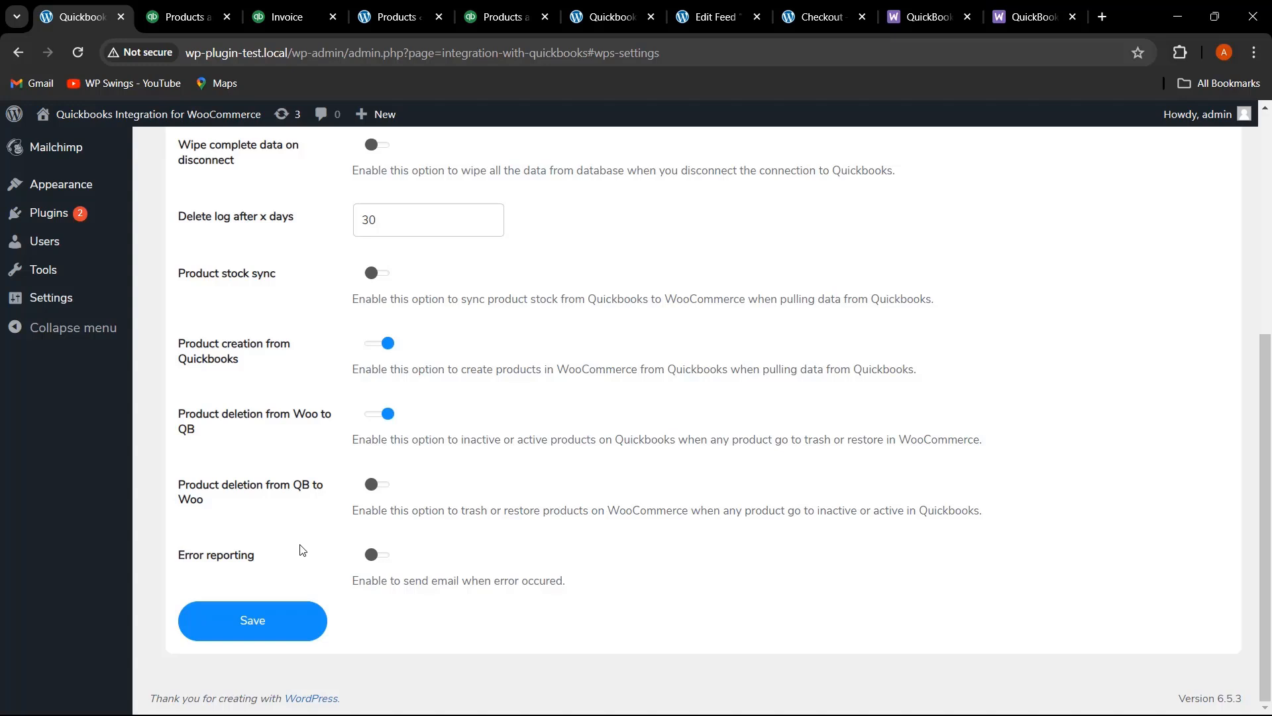
click(381, 556)
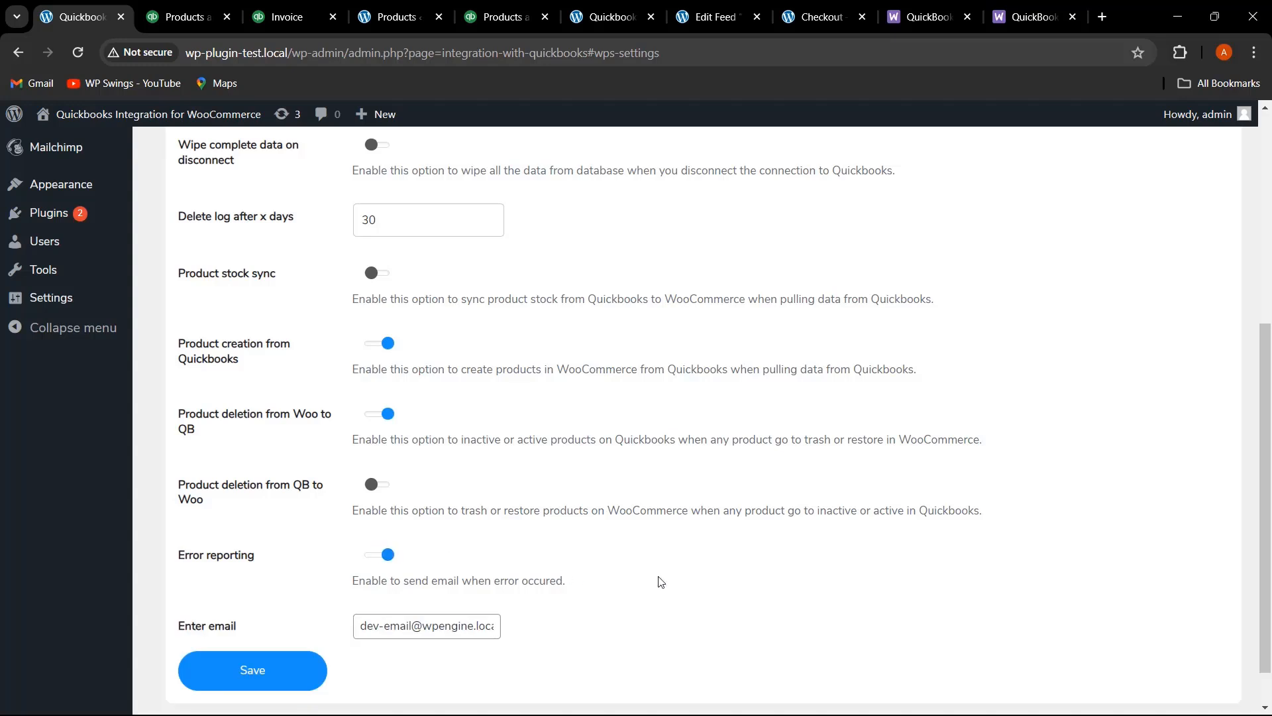
drag(363, 626, 638, 626)
click(639, 627)
- Review the plugin's error notification message in Gmail and return to the plugin settings
scroll(619, 601, up, 5)
click(498, 226)
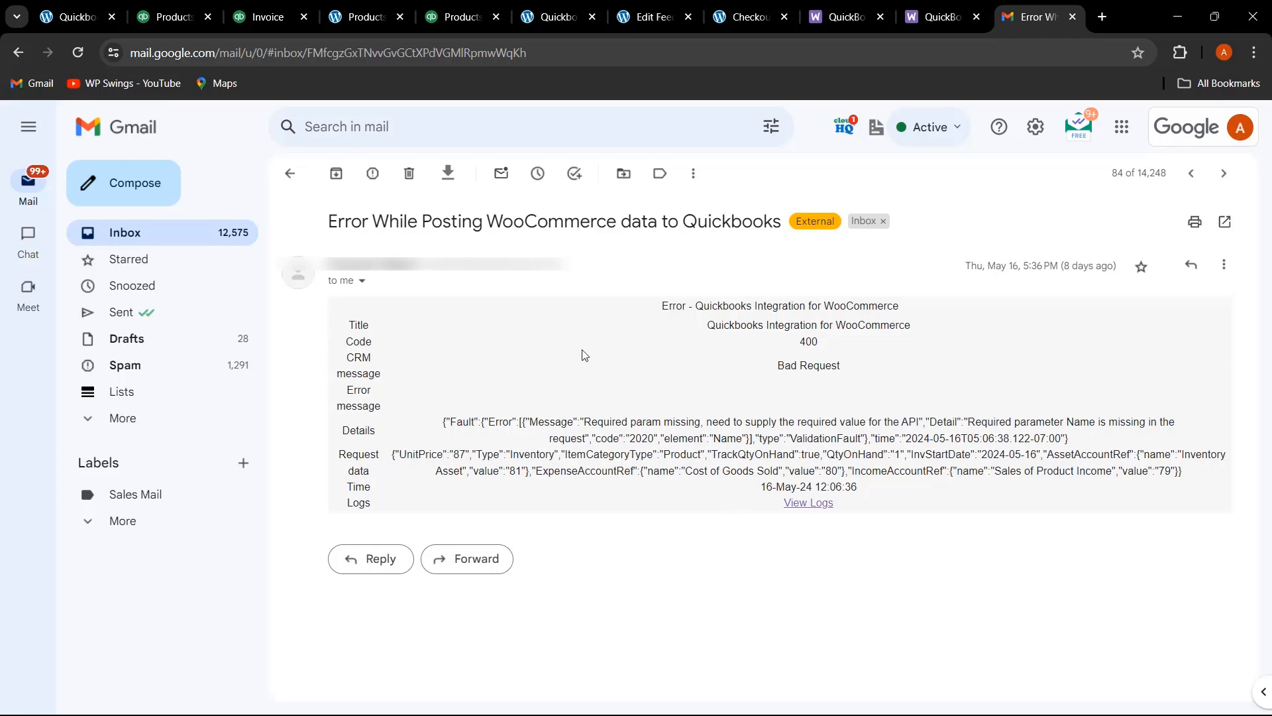
click(79, 16)
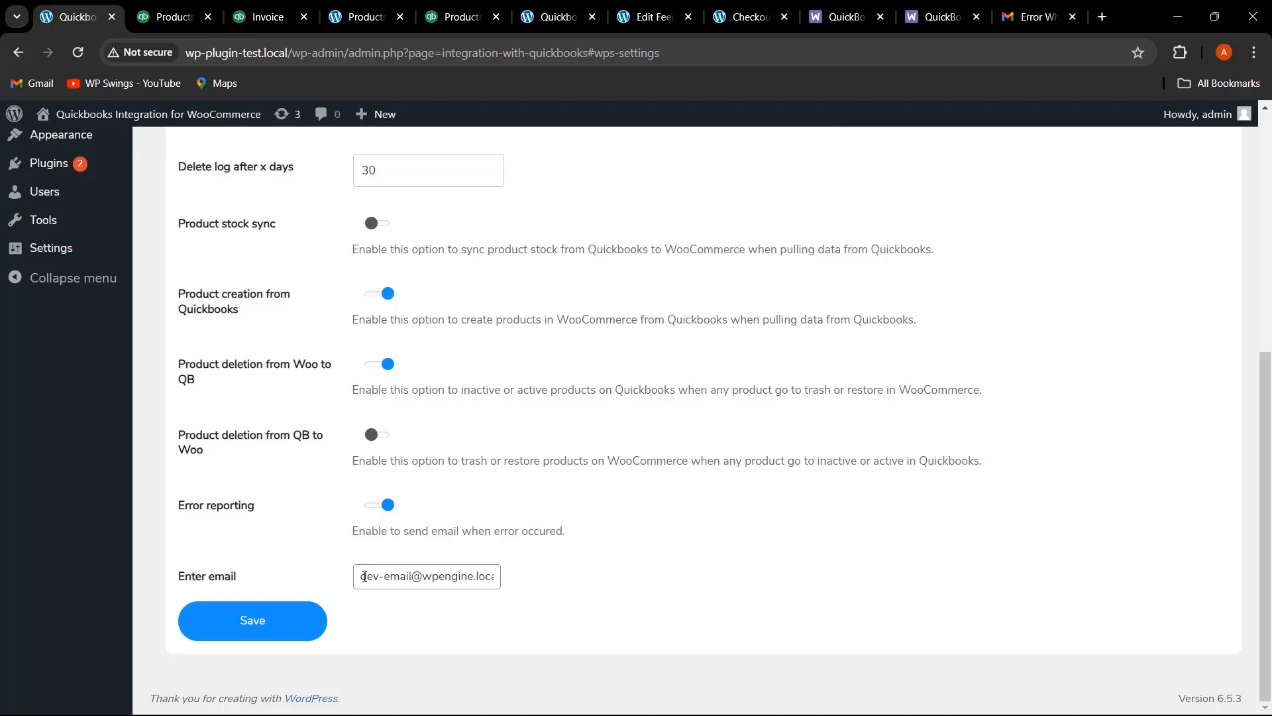
- Examine the error reporting e-mail field and look over the full list of plugin settings once more
drag(364, 576, 554, 590)
click(576, 587)
scroll(608, 587, up, 6)
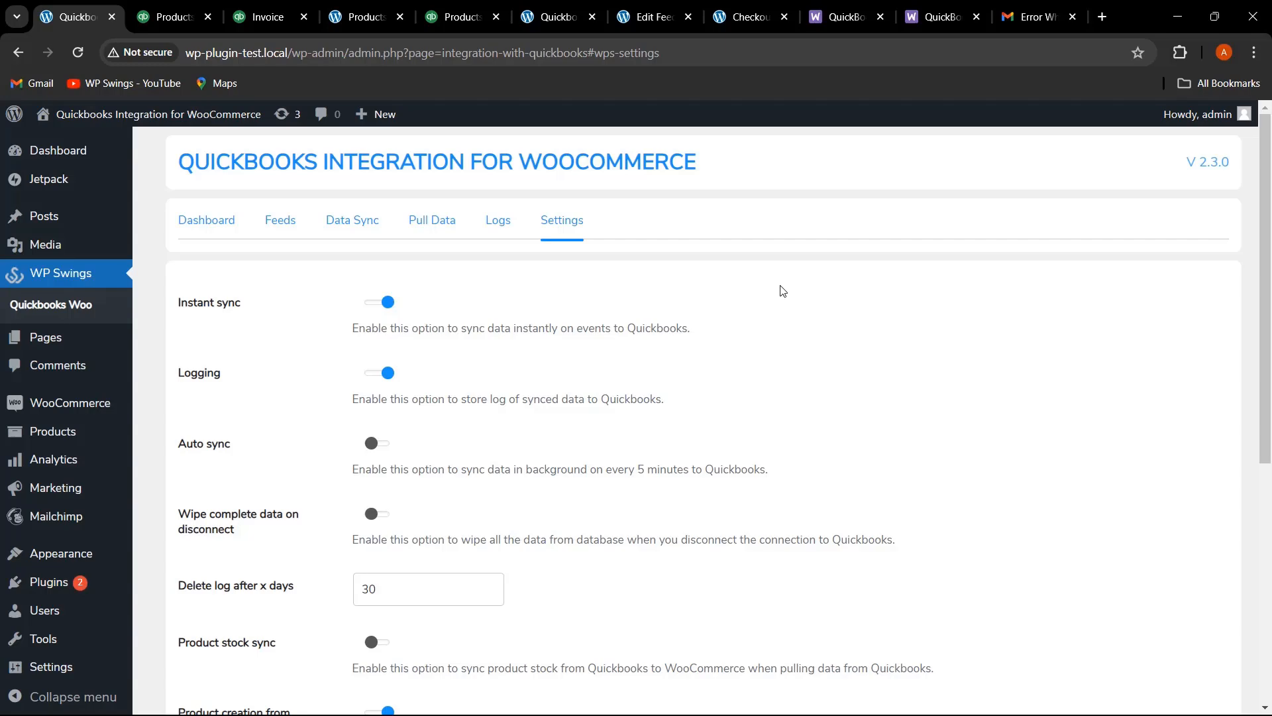
scroll(677, 478, down, 4)
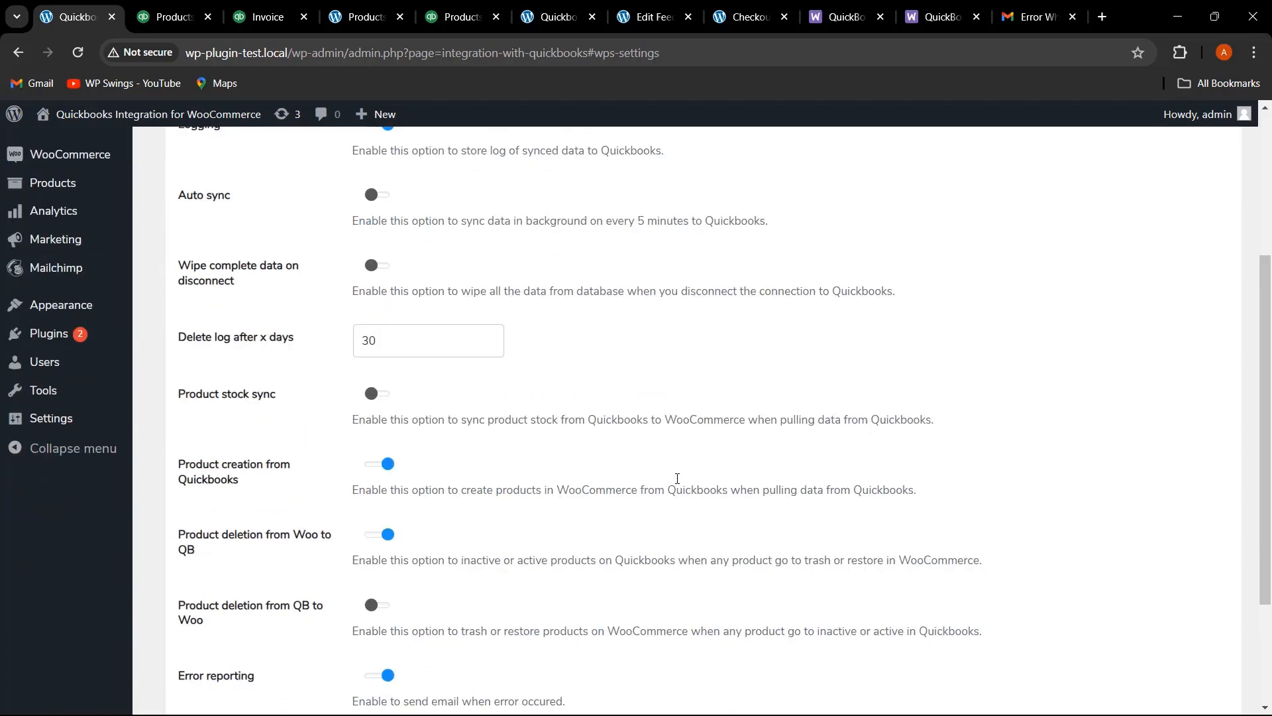
scroll(677, 478, down, 1)
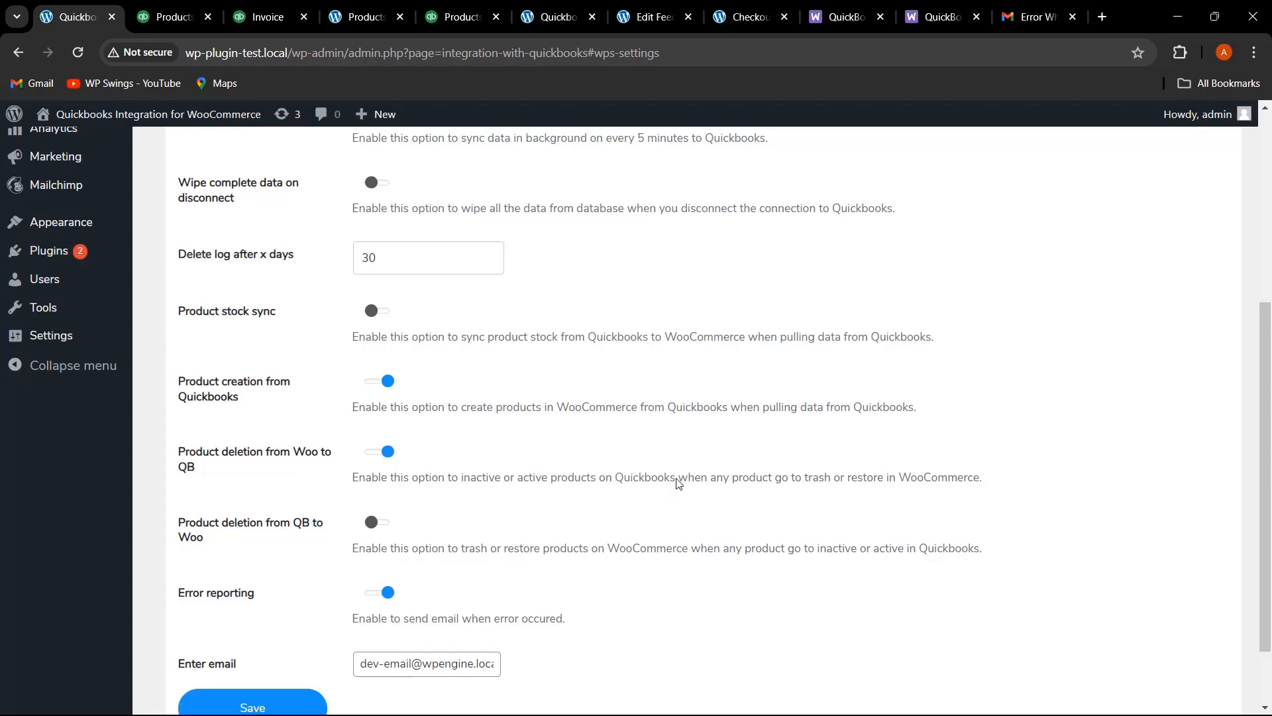
scroll(677, 483, up, 5)
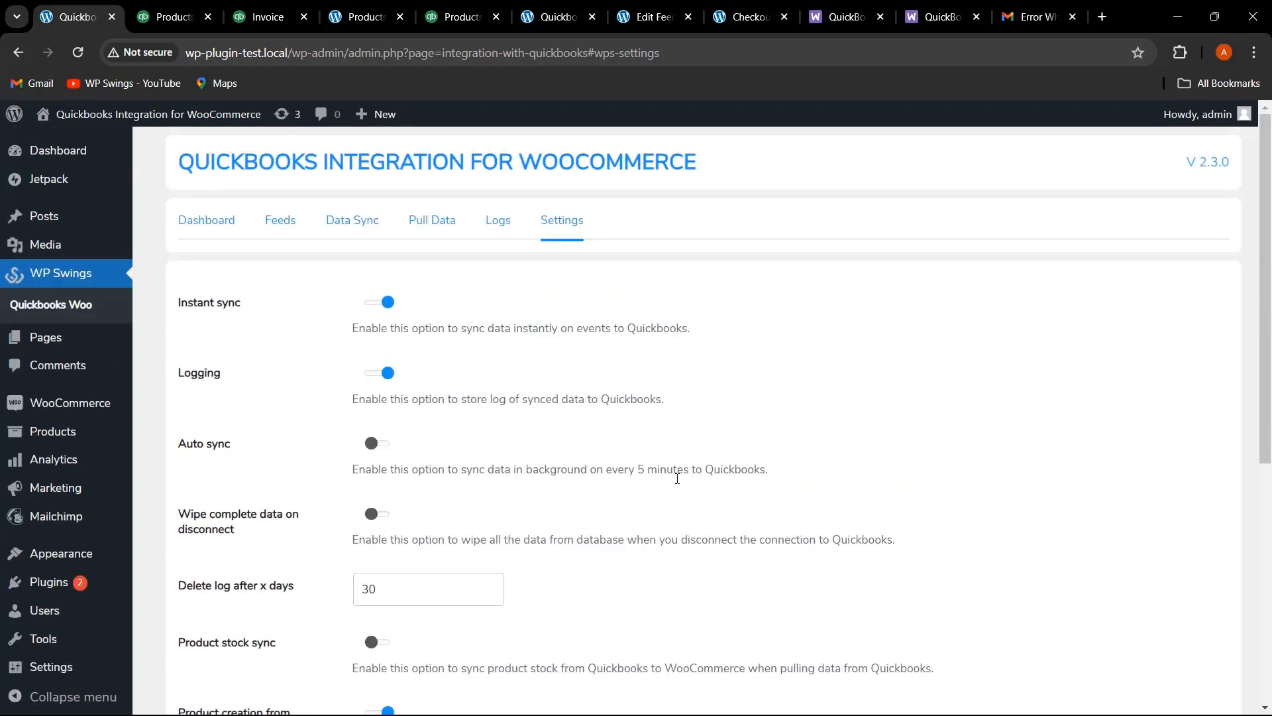